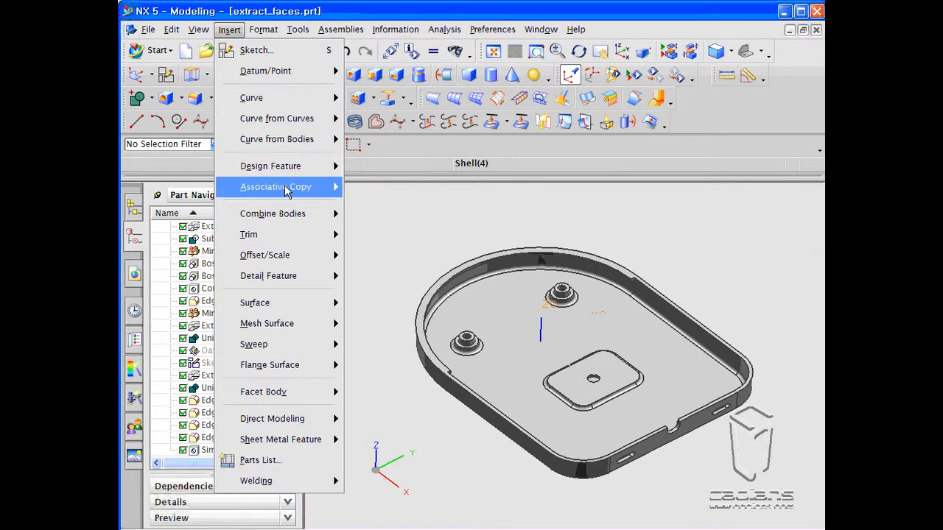
- Open the Extract command and review the available extraction types
mouse_move(324, 187)
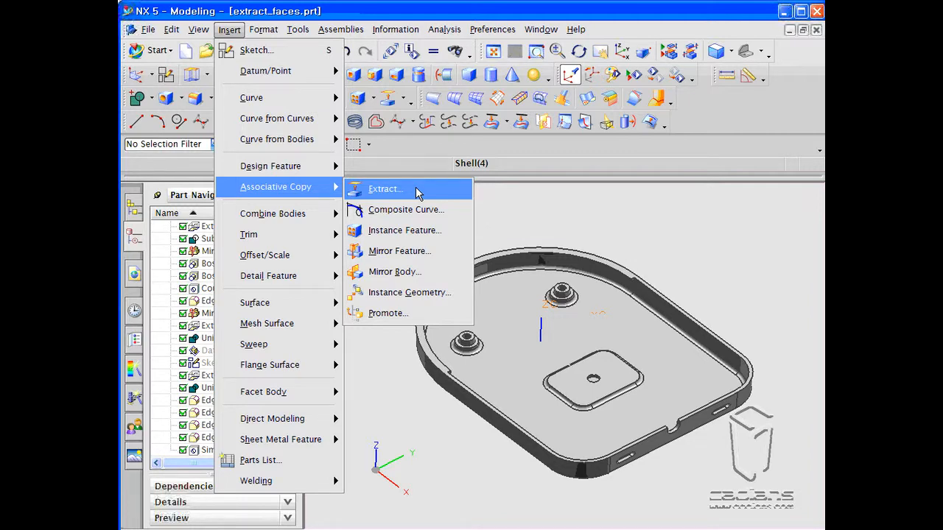
click(384, 189)
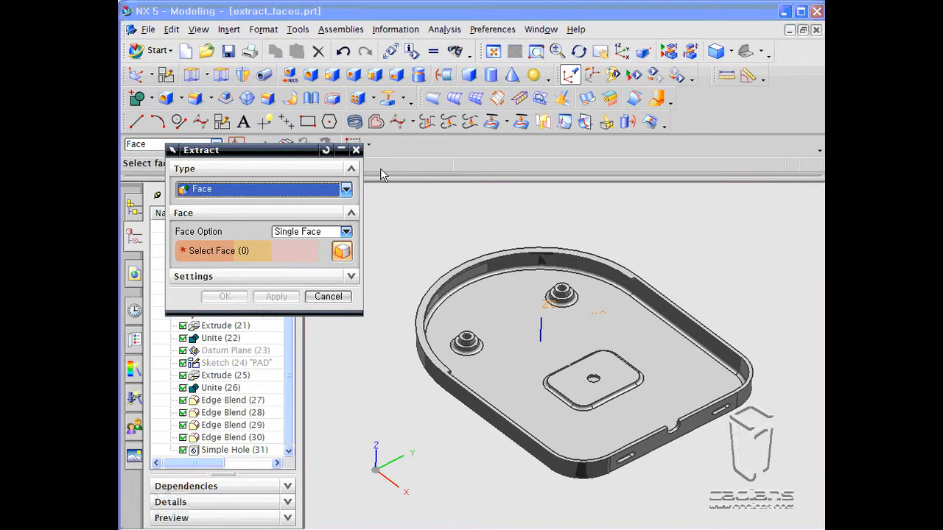
click(345, 189)
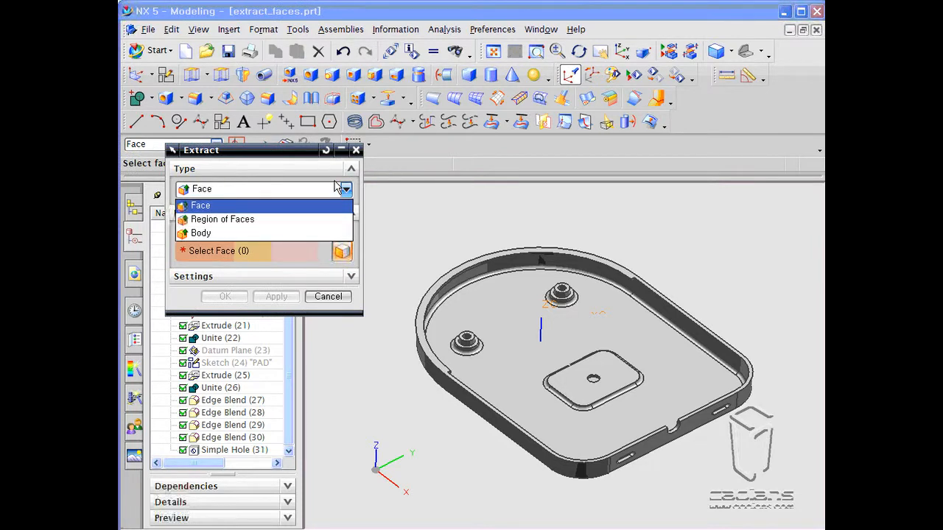
click(307, 154)
drag(307, 154, 301, 140)
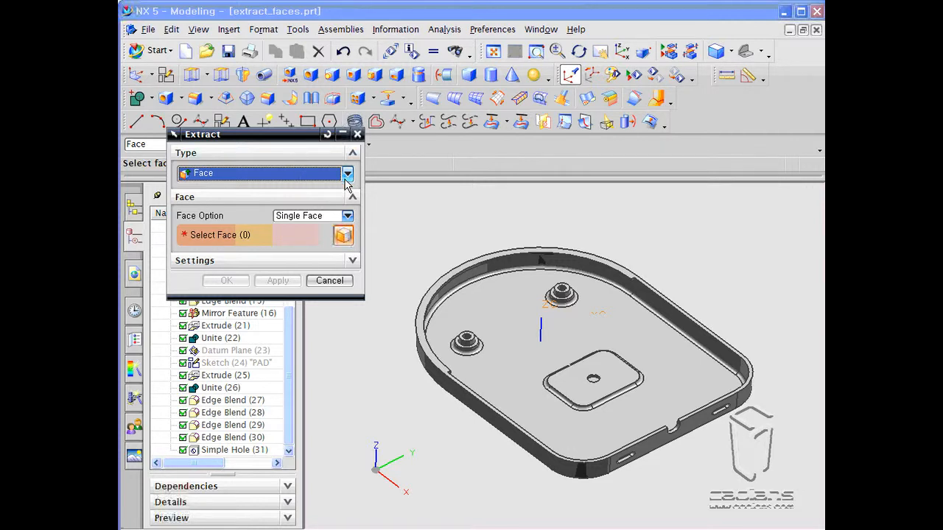
- Expand the Extract settings and review the surface type choices
click(352, 262)
click(261, 290)
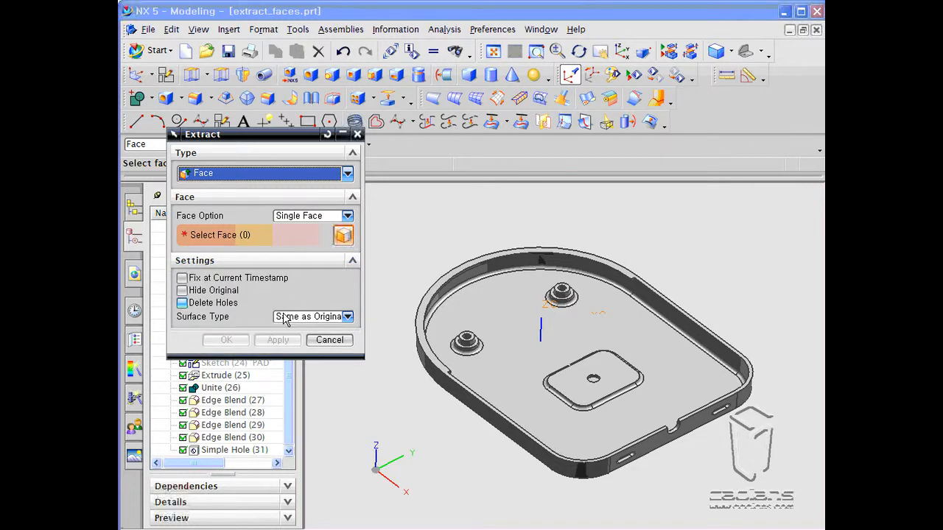
click(342, 317)
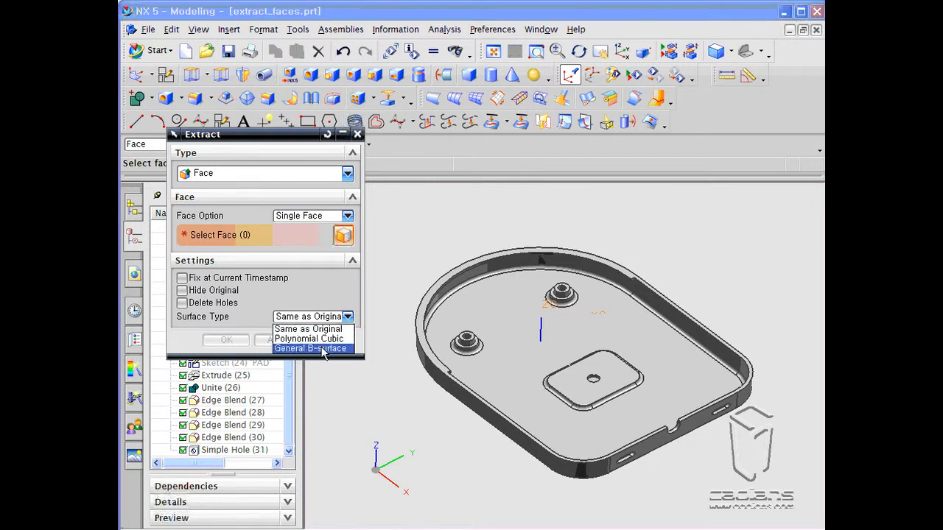
click(324, 329)
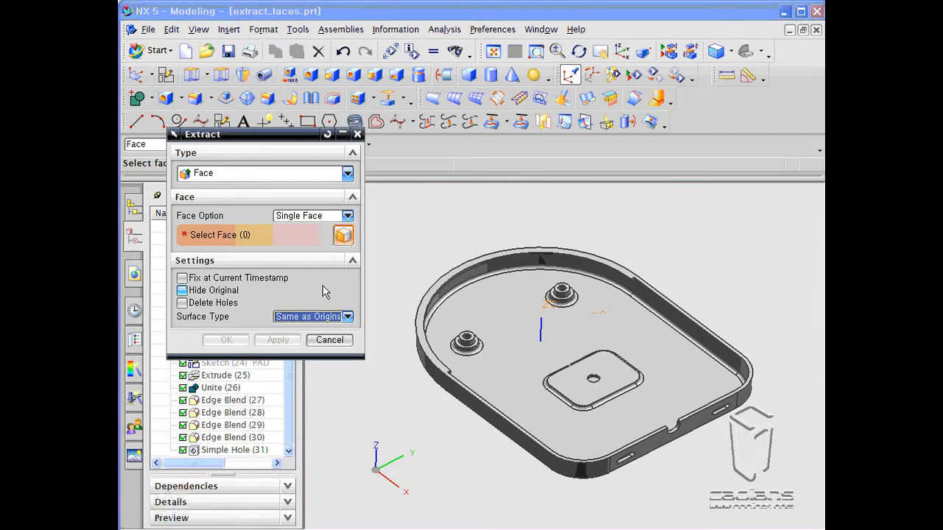
click(346, 316)
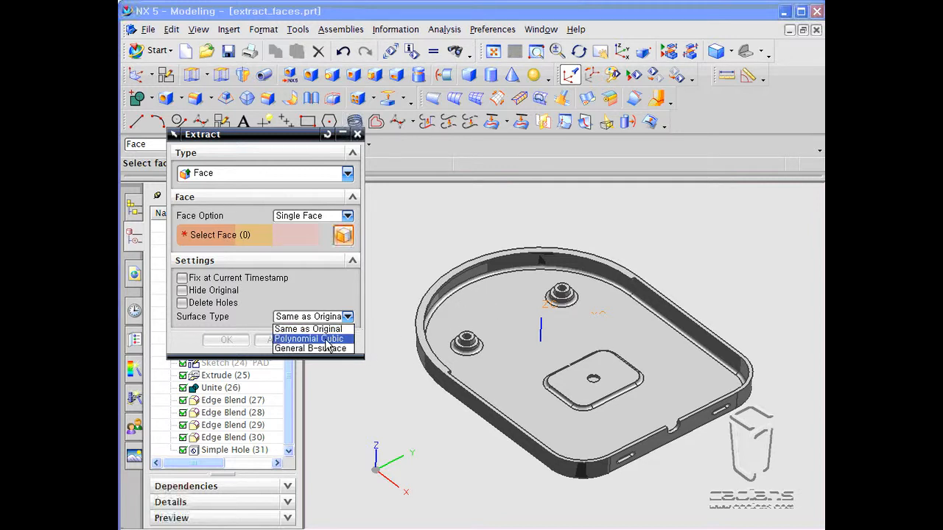
click(233, 327)
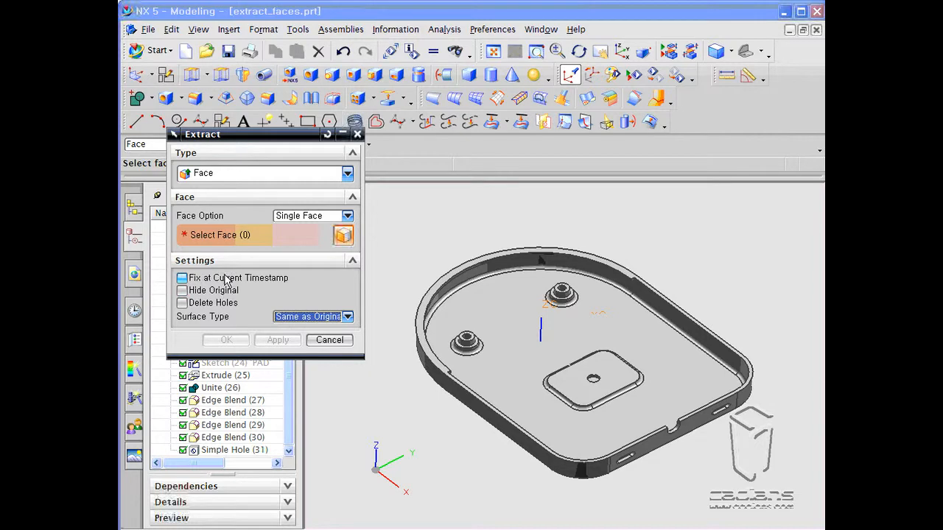
- Extract the shell's inner floor face with Hide Original enabled
click(495, 308)
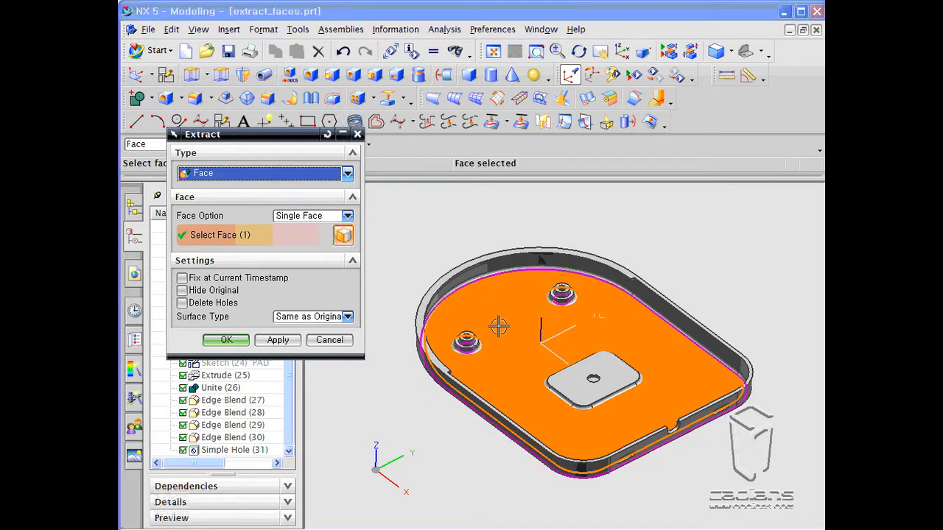
click(206, 291)
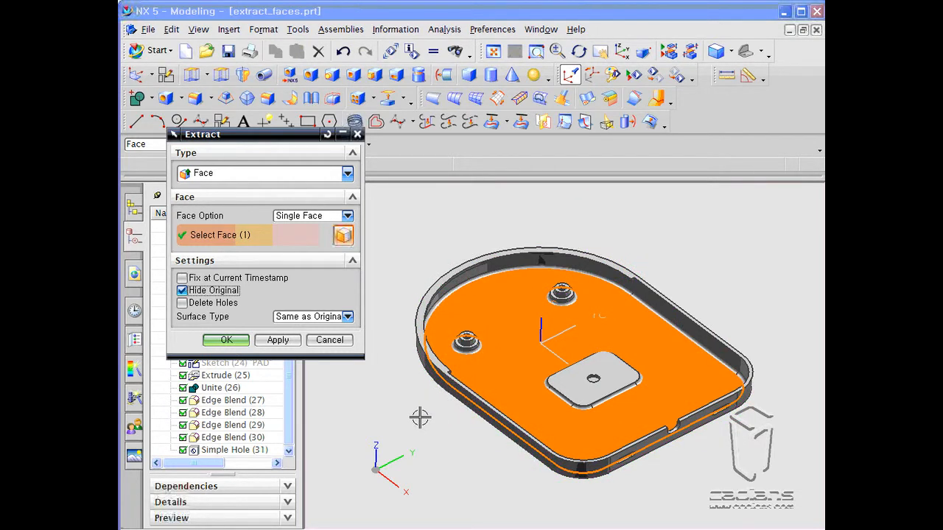
middle_drag(420, 417, 417, 427)
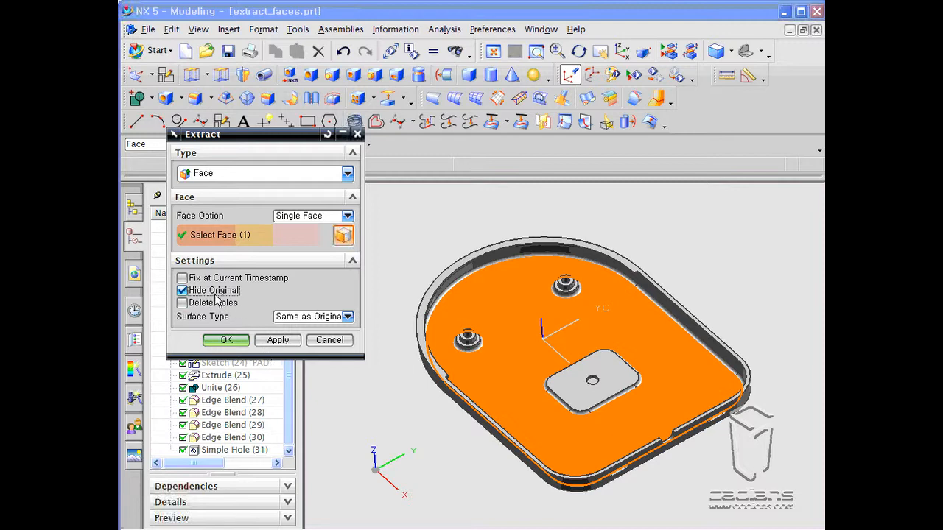
click(277, 340)
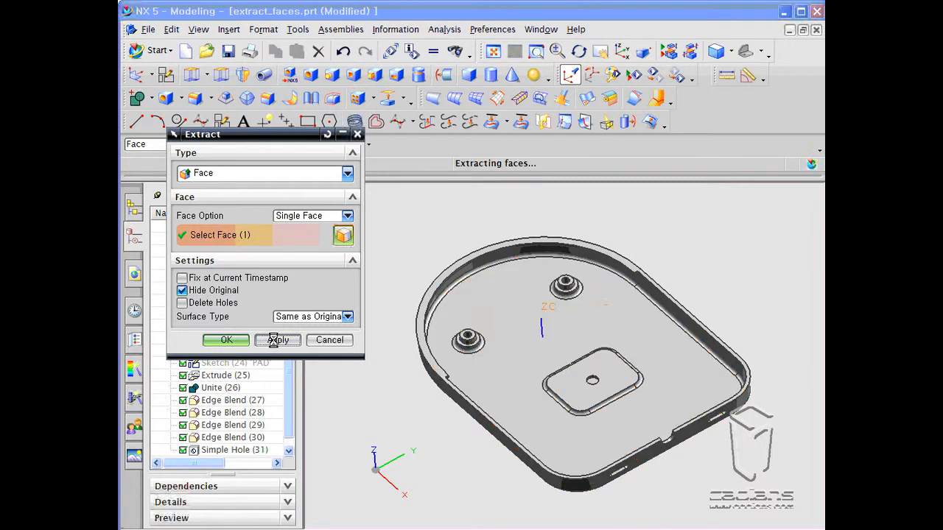
- Turn on Delete Holes and undo the face extraction
middle_drag(417, 370, 414, 403)
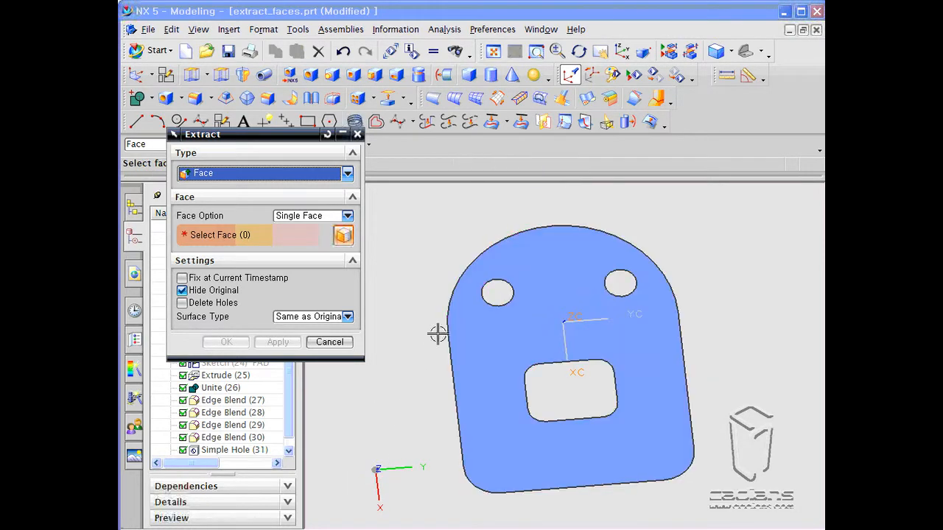
click(214, 303)
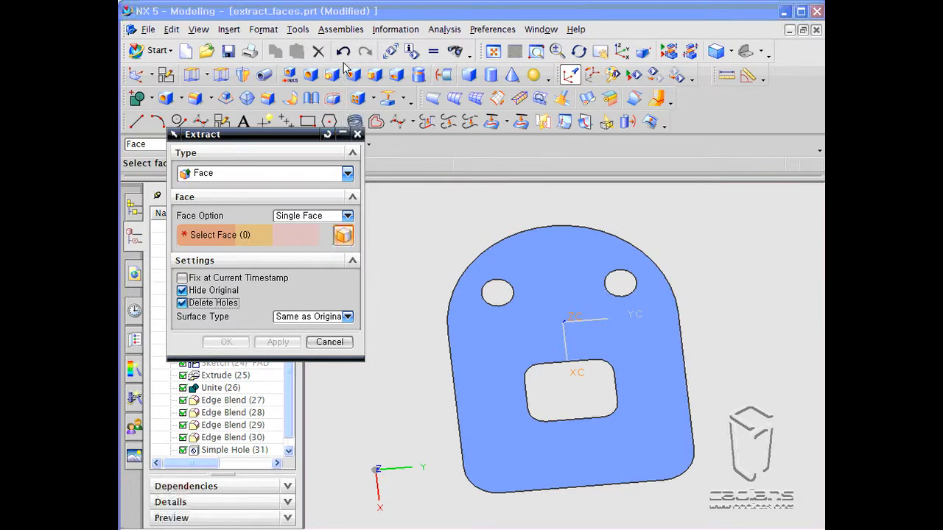
click(343, 51)
middle_drag(439, 414, 446, 387)
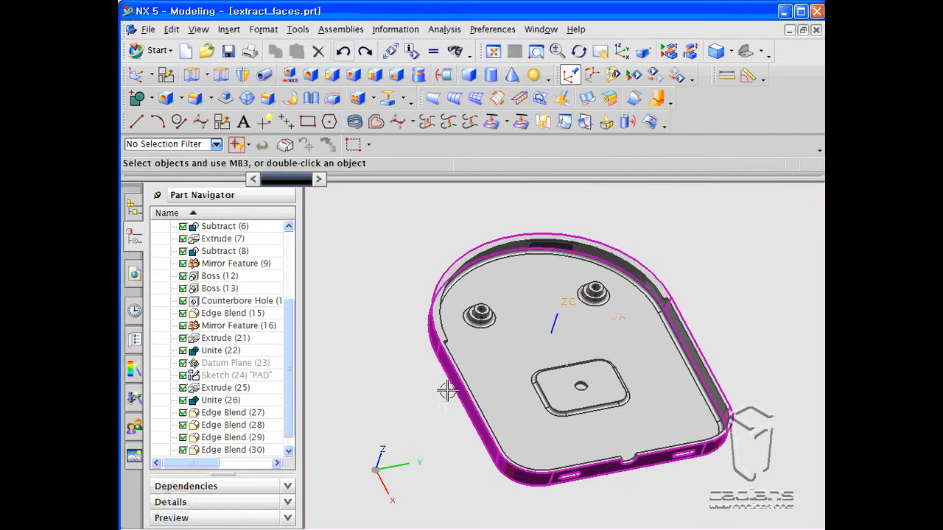
- Extract the inner floor face again with Hide Original and Delete Holes enabled
click(388, 97)
click(221, 306)
click(220, 307)
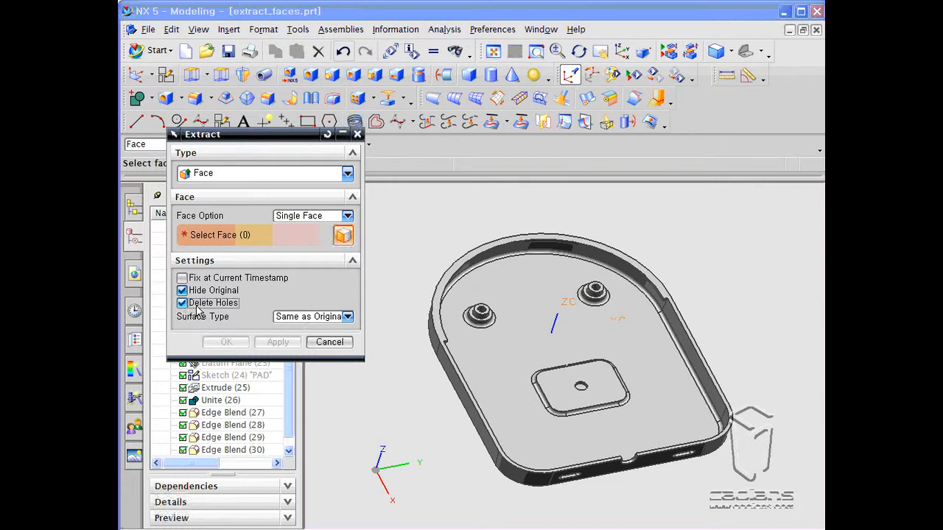
click(497, 343)
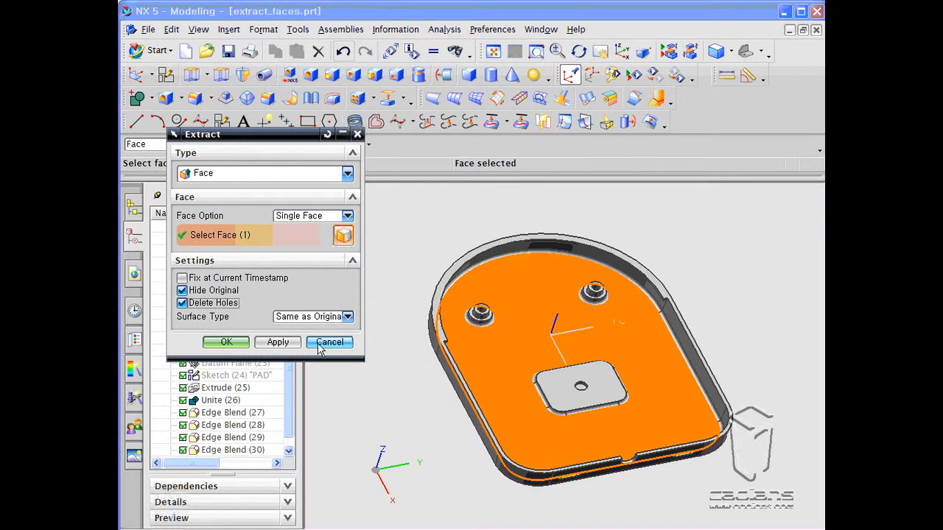
click(277, 341)
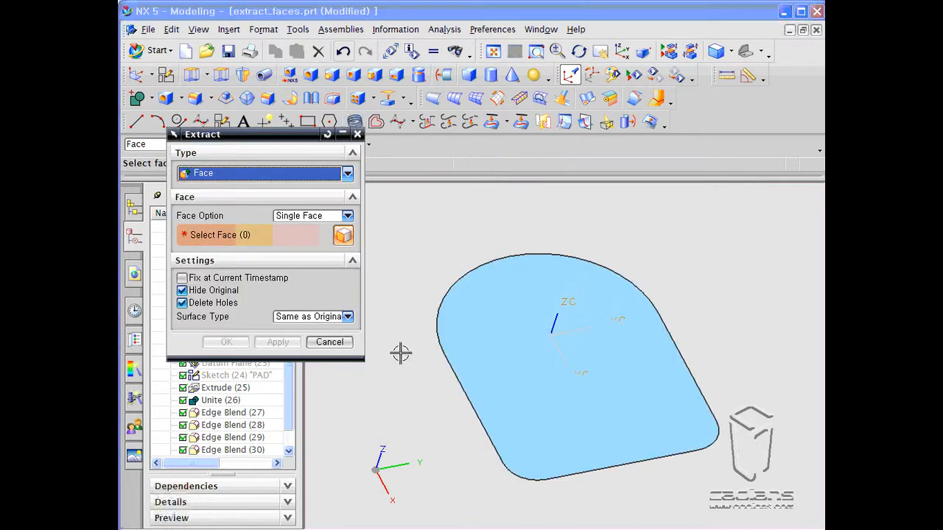
- Review the face option choices and close the Extract dialog
middle_drag(422, 351, 424, 382)
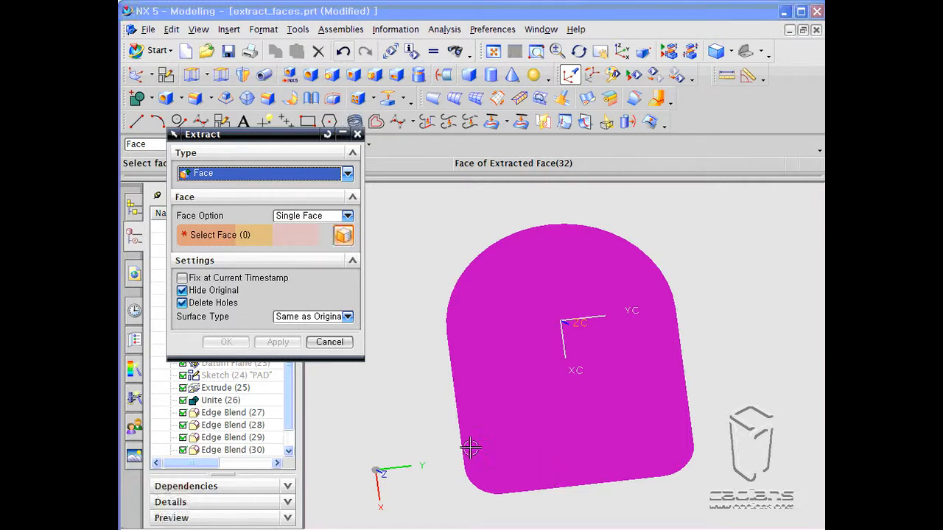
click(348, 217)
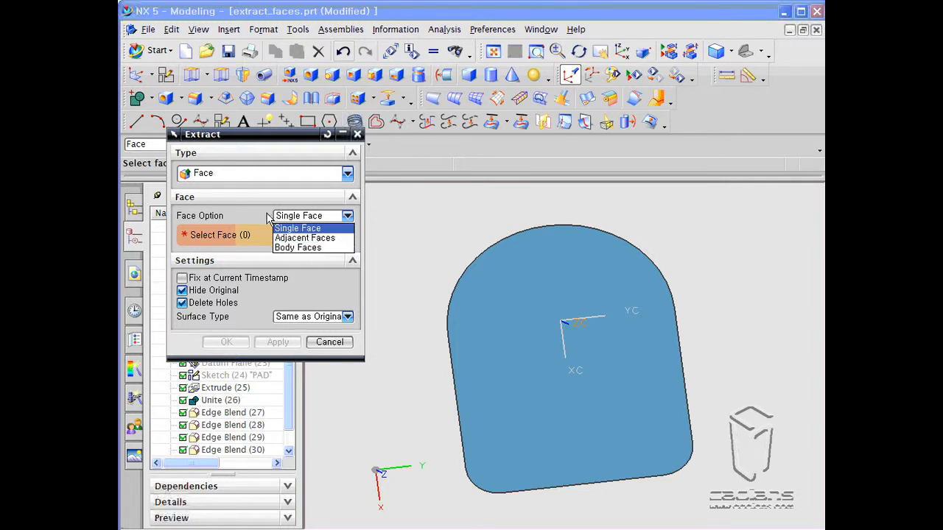
click(293, 228)
click(329, 342)
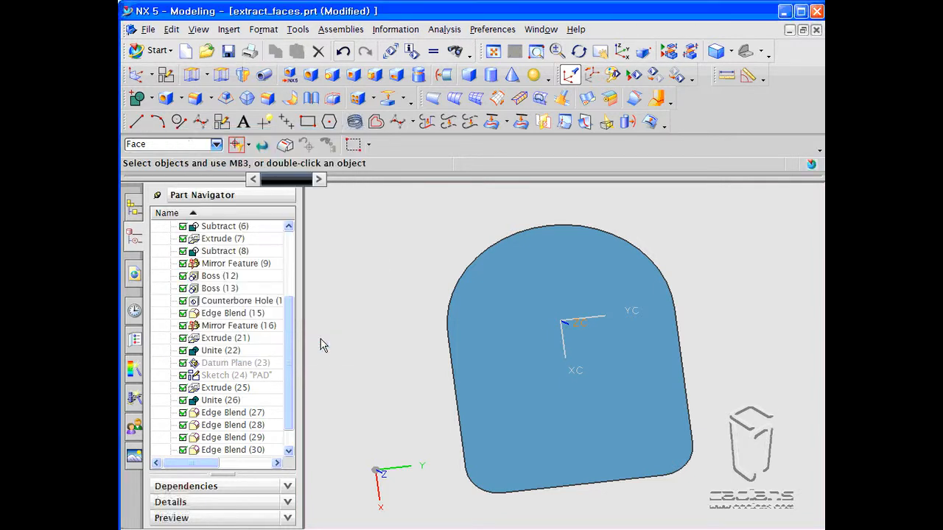
- Switch to the extract_region.prt part window
middle_drag(373, 328, 382, 299)
click(541, 29)
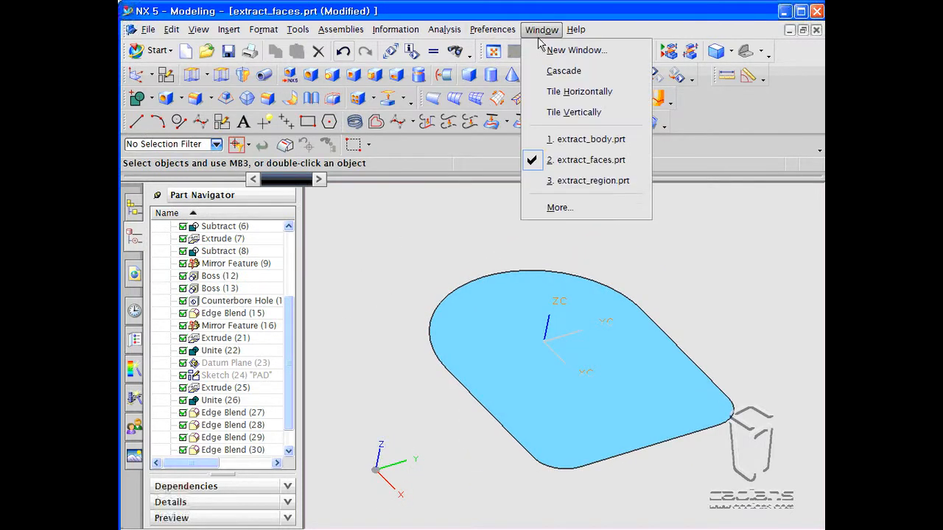
click(584, 185)
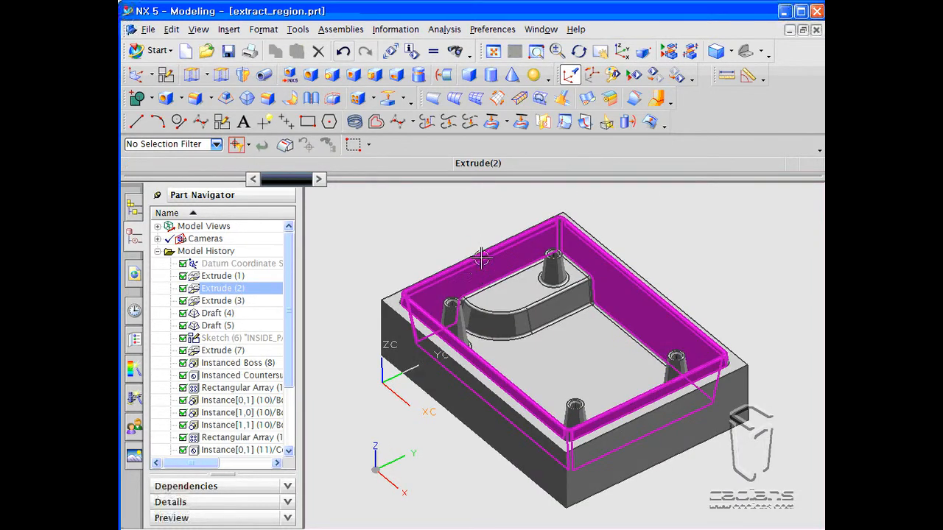
- Start Extract on the pocketed block and enable Hide Original and Delete Holes
shift+middle_drag(474, 239, 457, 242)
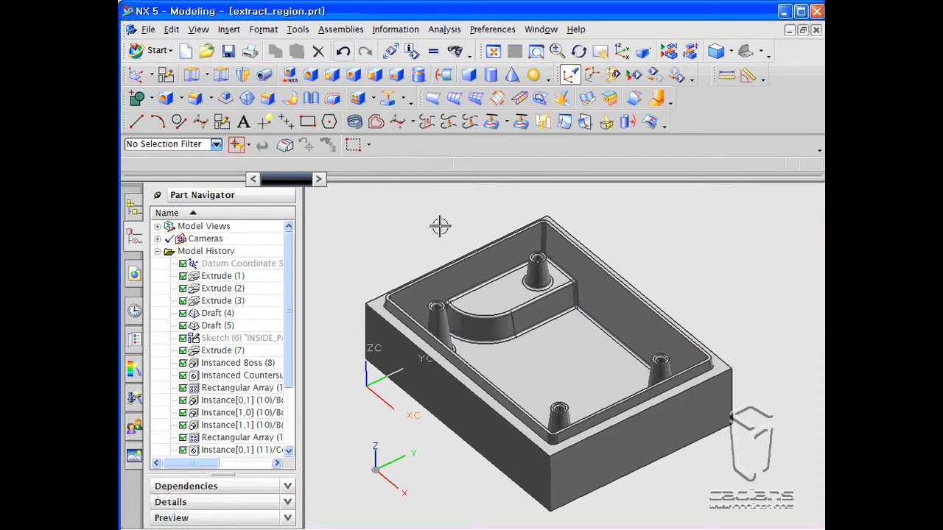
click(364, 95)
click(276, 175)
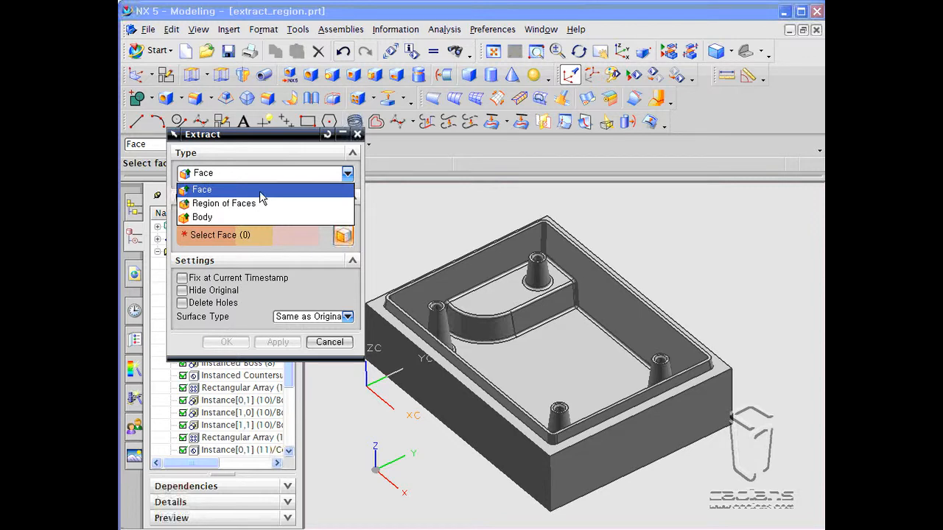
click(260, 190)
middle_drag(552, 324, 569, 359)
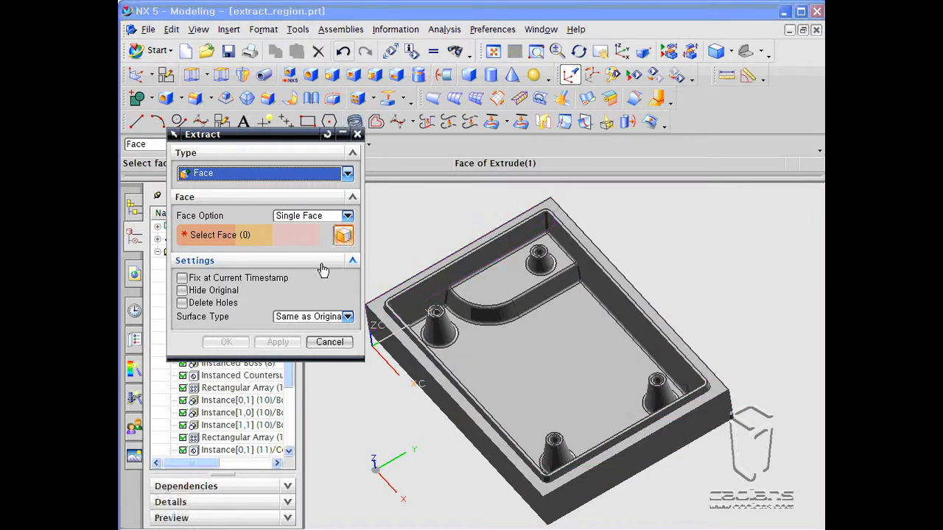
click(209, 291)
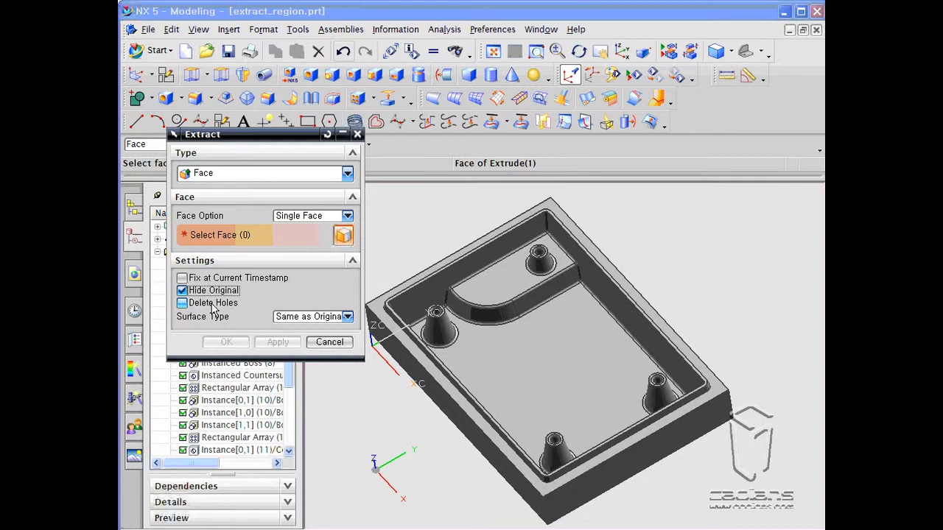
click(213, 305)
- Set the extract type to Region of Faces and pick the pocket floor as the seed face
click(262, 174)
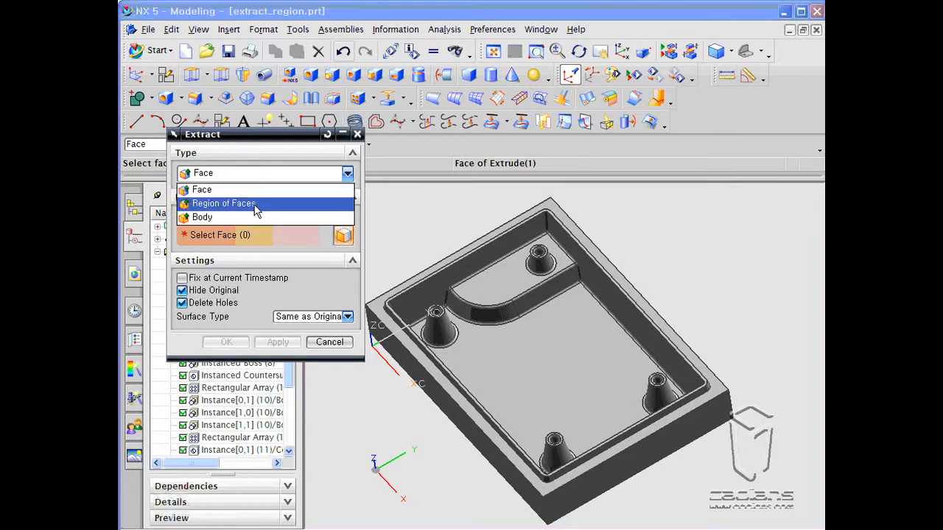
click(257, 208)
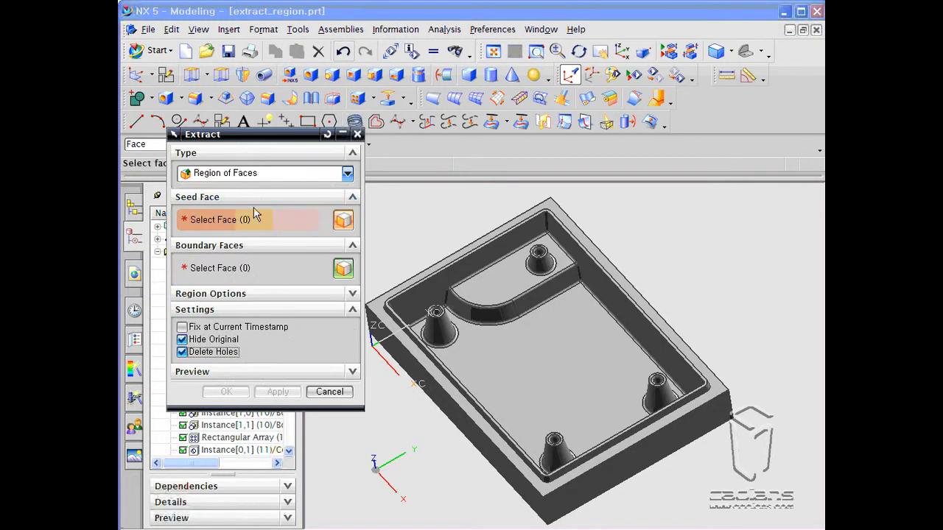
click(511, 358)
mouse_move(560, 446)
middle_down()
mouse_move(575, 436)
mouse_move(567, 431)
middle_up()
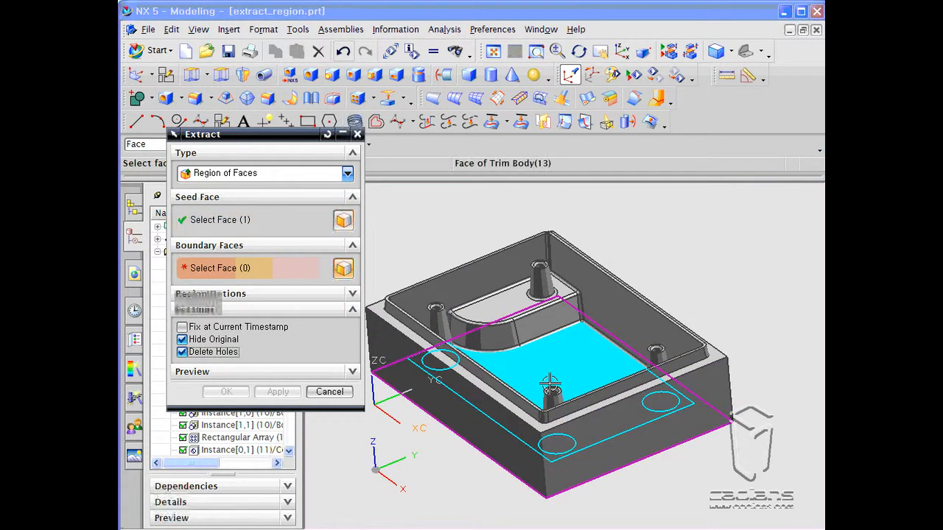
- Pick the pocket's top rim face as the boundary face for the region
click(608, 385)
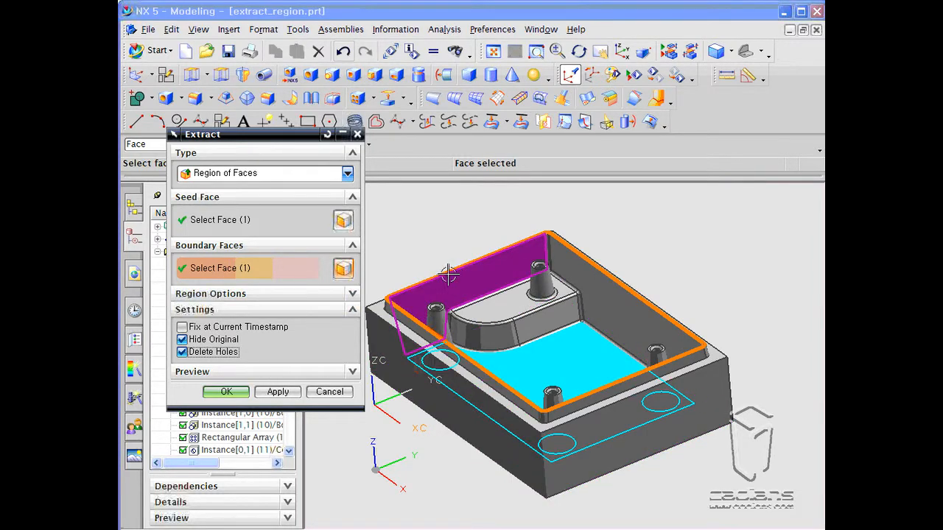
middle_drag(501, 357, 530, 358)
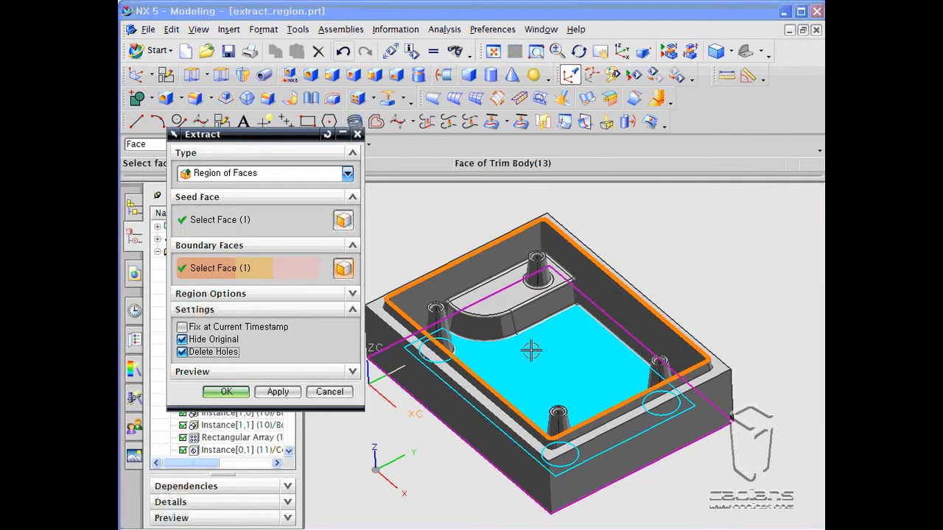
- Preview the region of faces between the seed and boundary faces, then end the preview
click(318, 295)
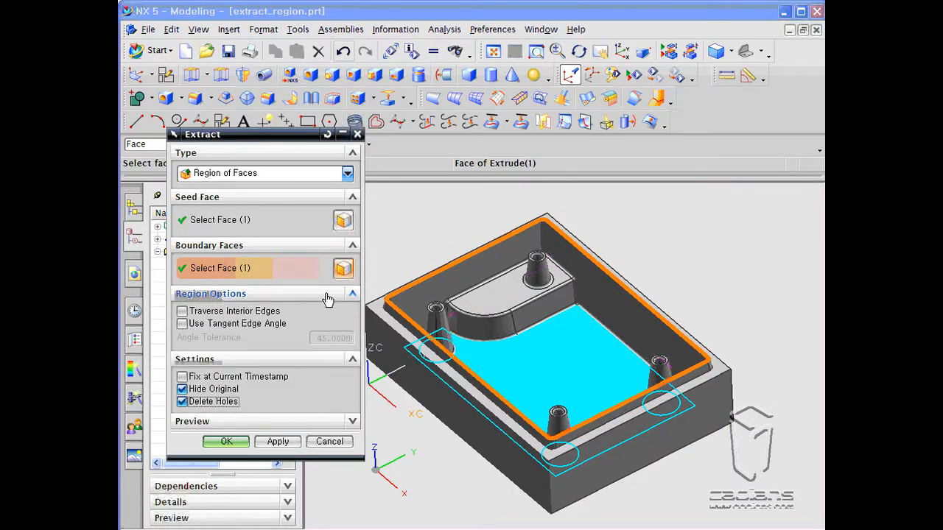
drag(274, 139, 259, 116)
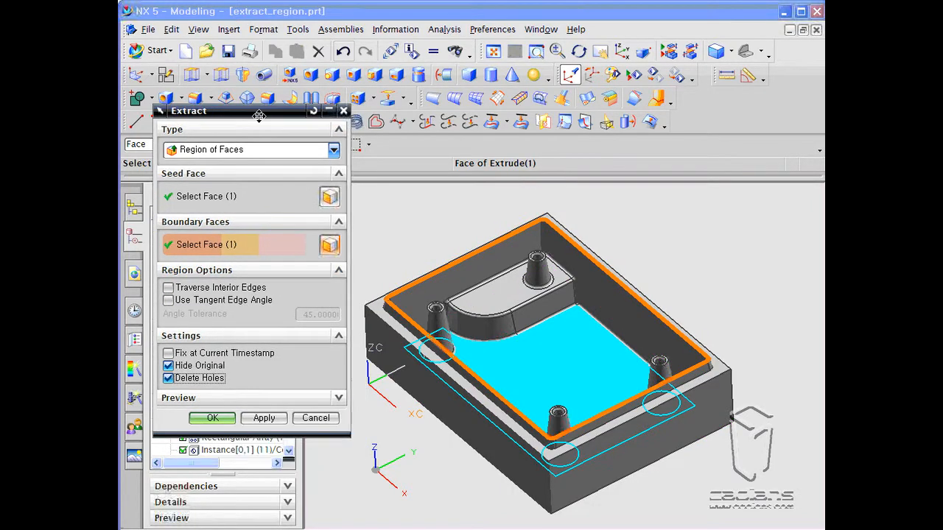
click(247, 398)
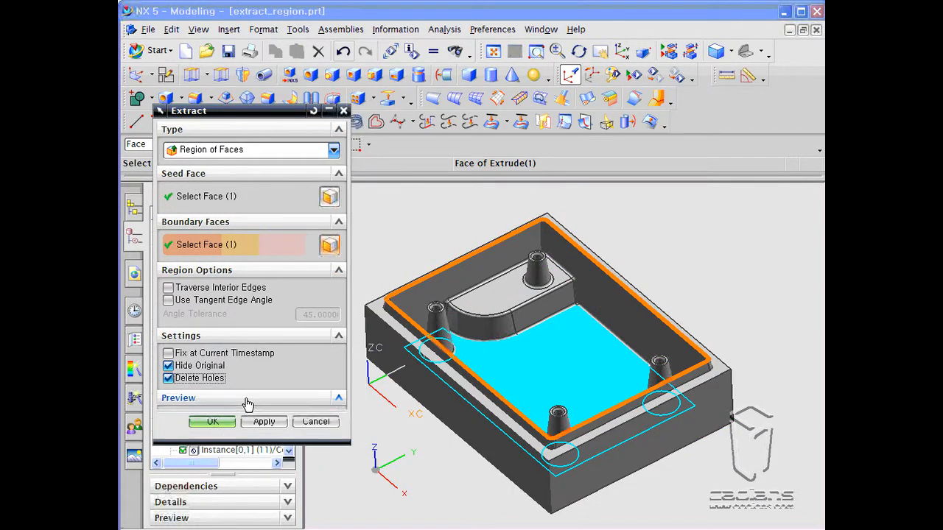
click(236, 425)
middle_drag(517, 364, 540, 369)
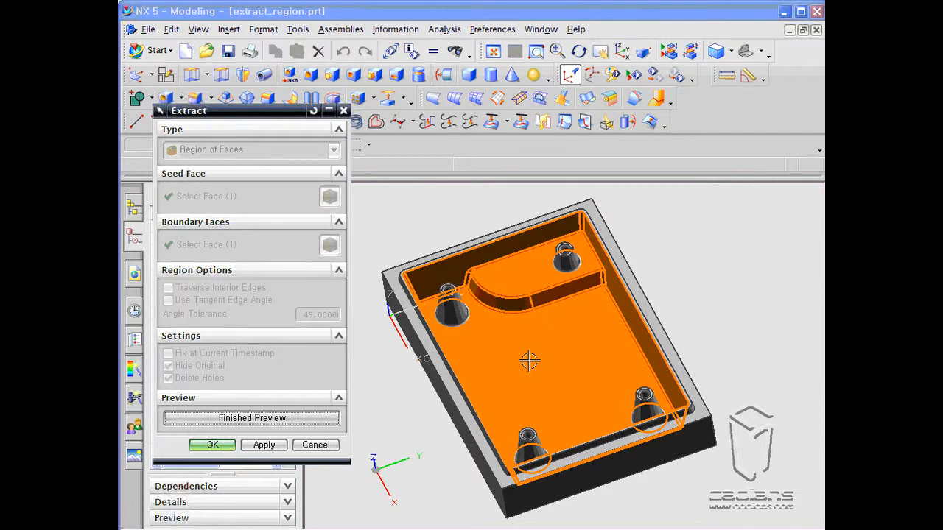
click(291, 425)
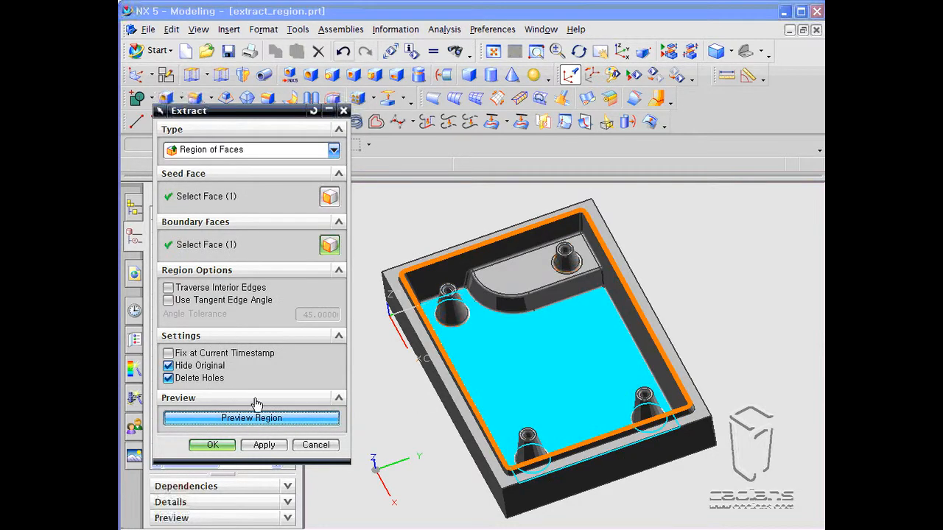
- Enable Traverse Interior Edges and preview the region of faces again before ending the preview
click(203, 292)
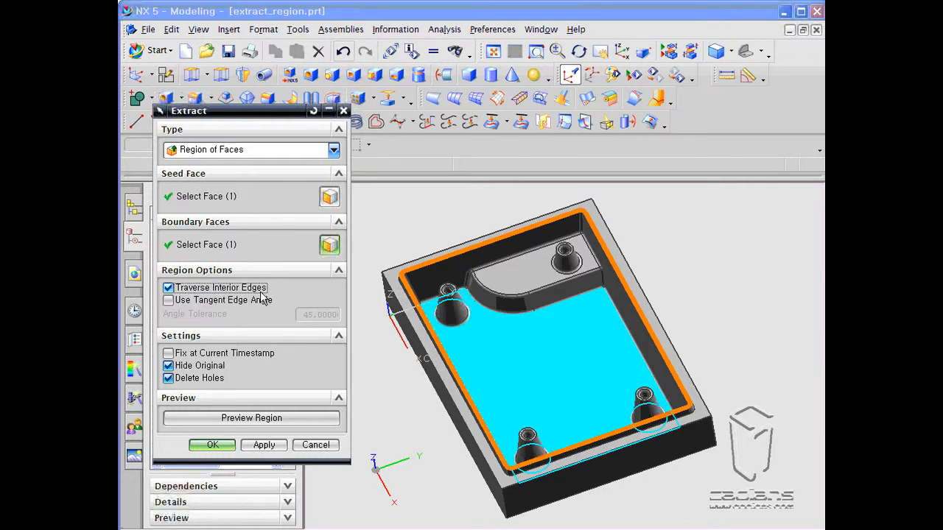
click(246, 414)
mouse_move(417, 418)
middle_down()
mouse_move(436, 387)
mouse_move(419, 387)
mouse_move(413, 418)
middle_up()
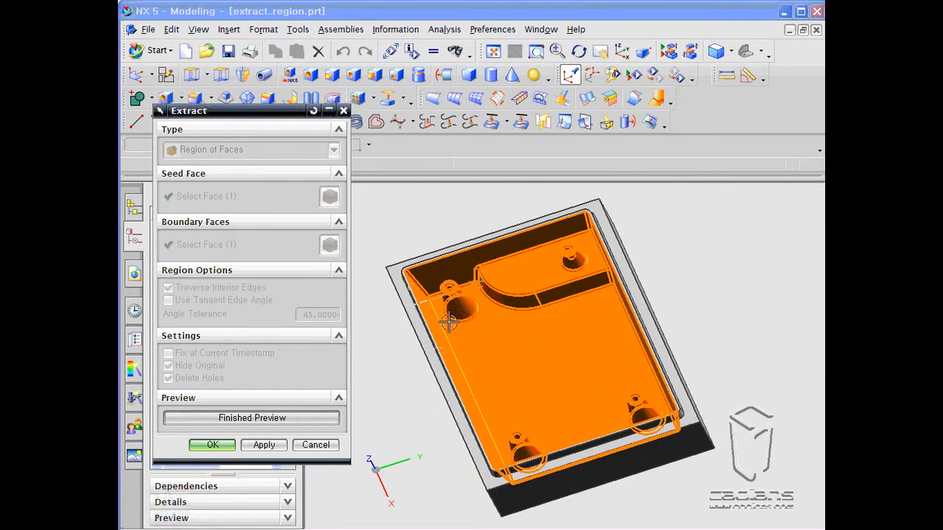
middle_drag(475, 336, 487, 329)
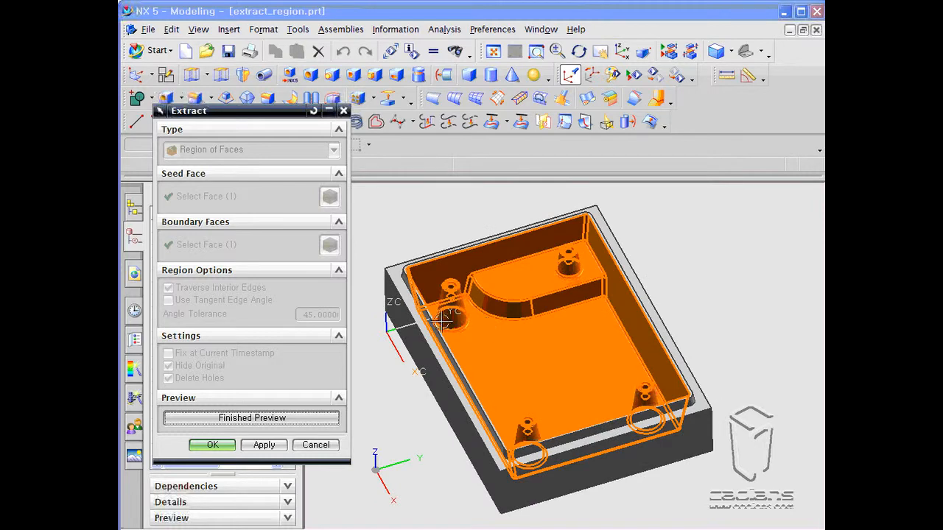
click(267, 418)
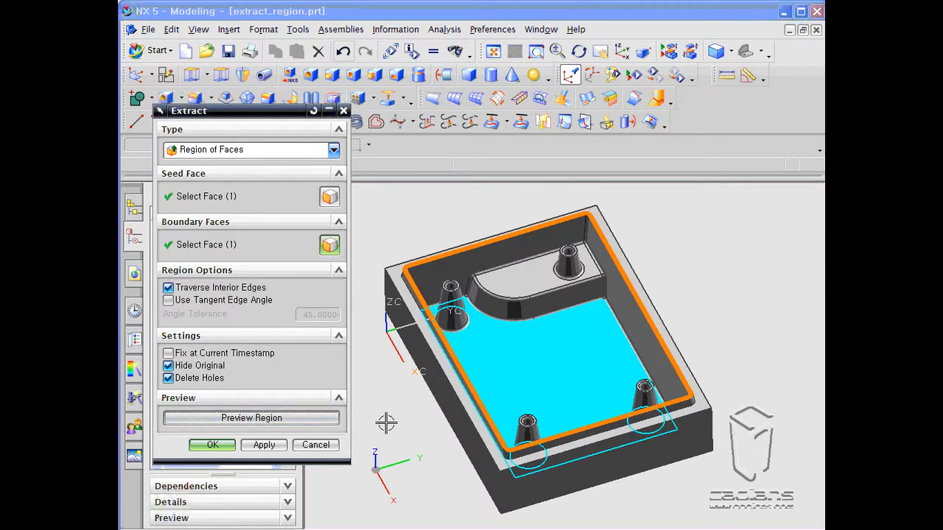
- Apply the Region of Faces extraction on the pocketed block
click(260, 444)
middle_drag(420, 369, 440, 346)
scroll(514, 259, down, 1)
scroll(514, 258, up, 1)
middle_drag(479, 265, 467, 248)
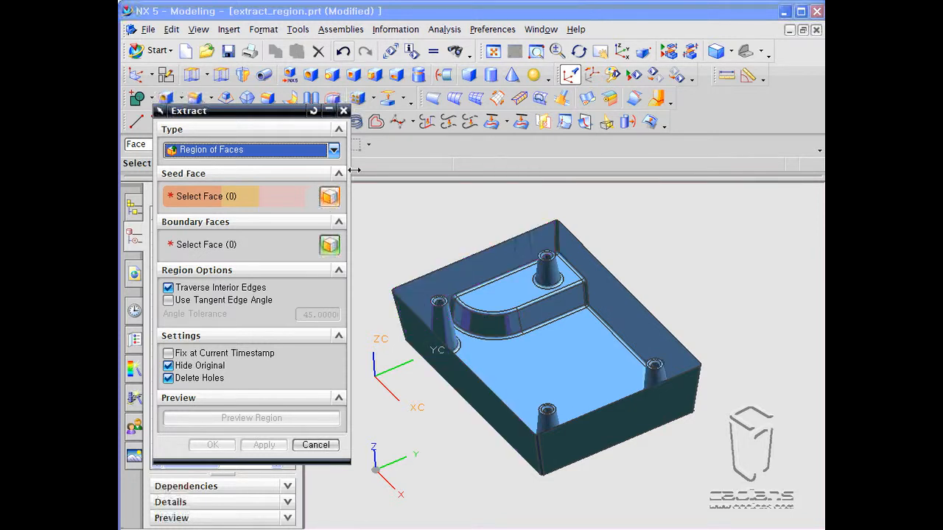
- Review the extract type choices and close the Extract dialog
click(335, 150)
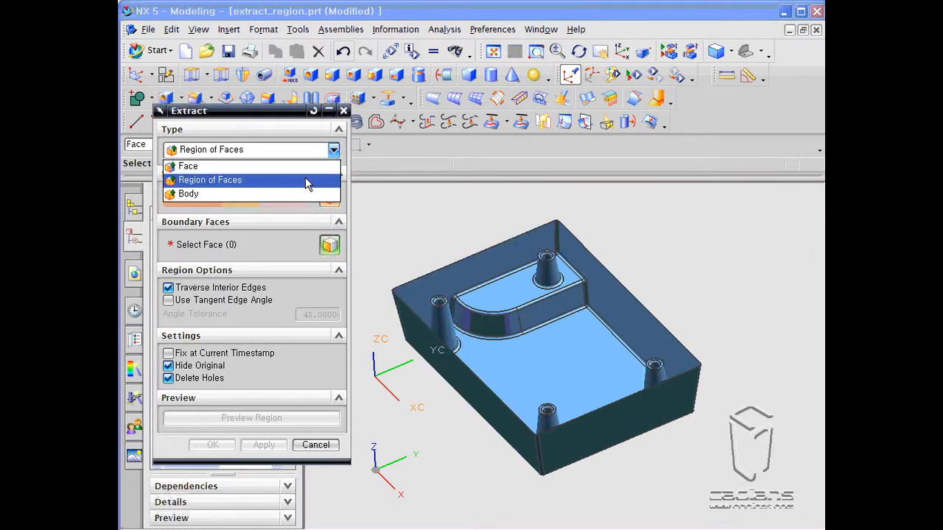
click(286, 132)
click(315, 445)
- Switch to the extract_body.prt part window
click(541, 30)
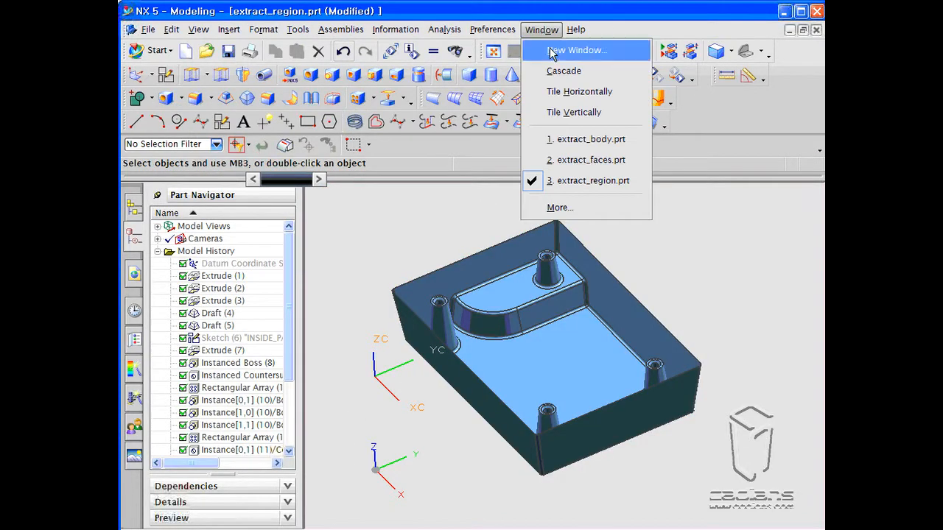
click(582, 139)
shift+middle_drag(477, 296, 469, 311)
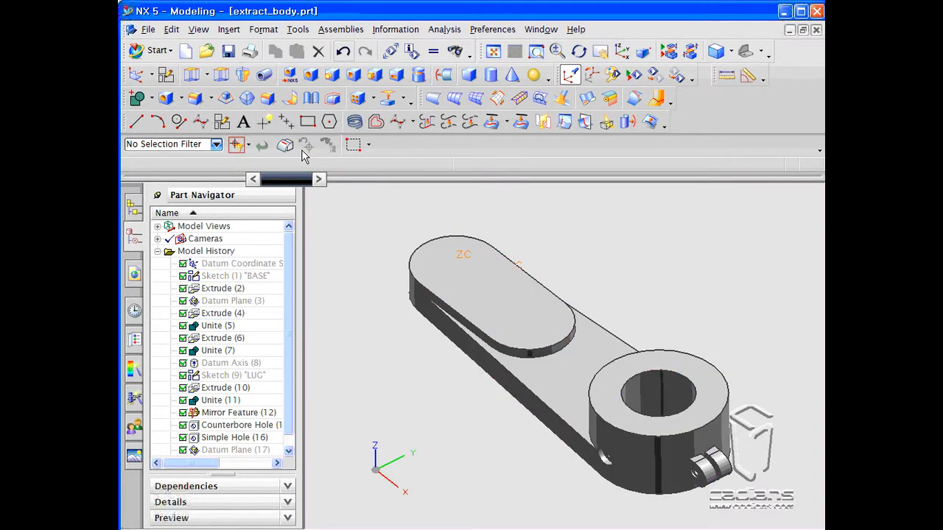
- Extract the lever solid with the Body type and Hide Original enabled
click(388, 100)
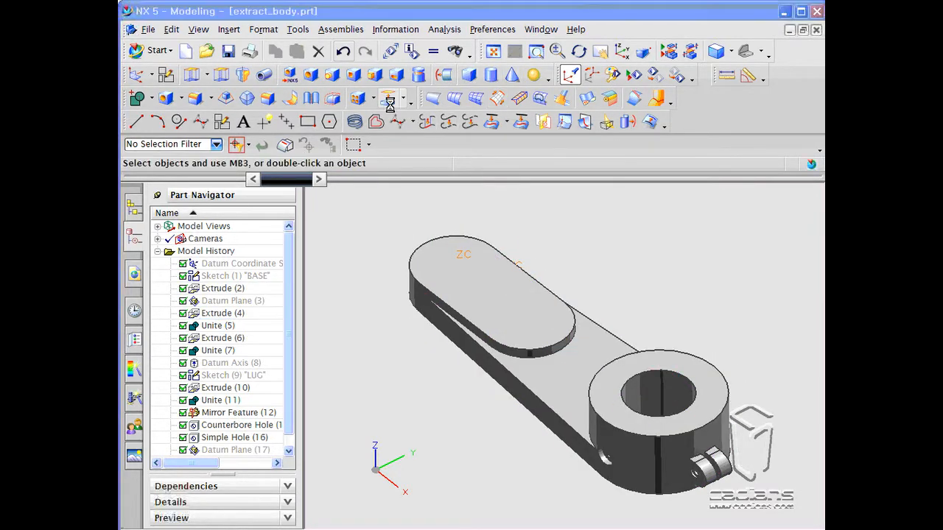
click(257, 149)
click(256, 192)
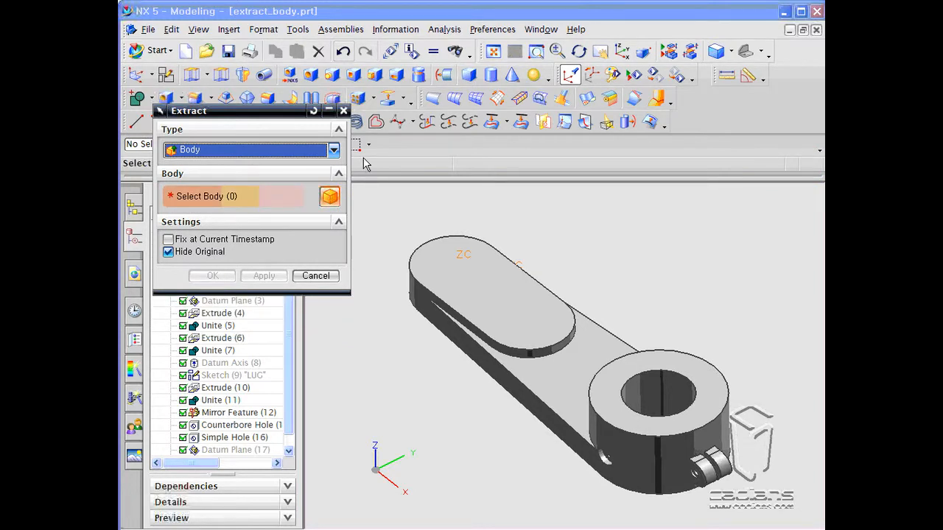
click(467, 274)
click(211, 276)
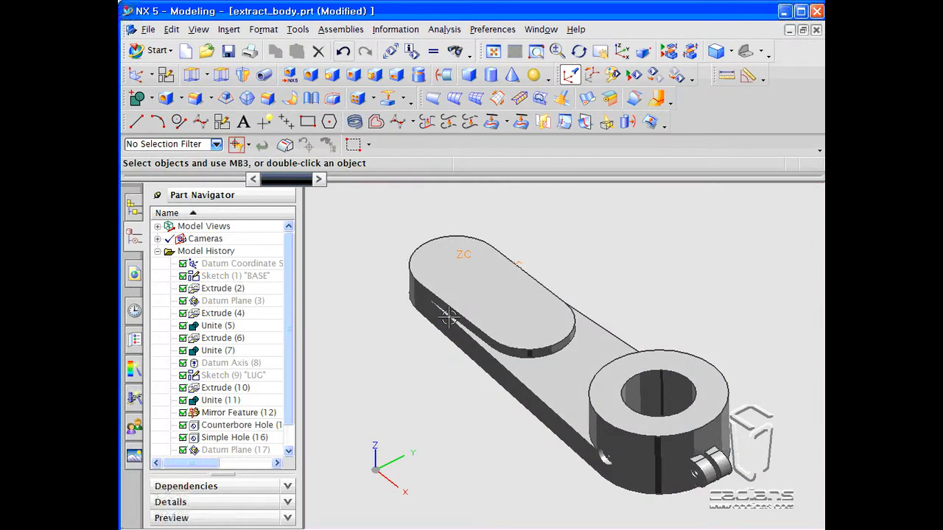
- Change the extracted body's display color to light blue
key(ctrl+j)
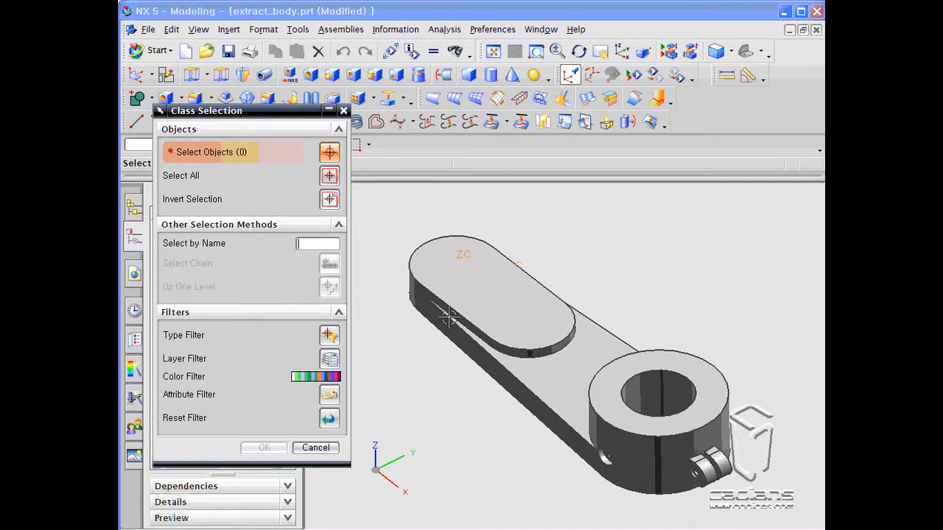
click(431, 327)
middle_click(431, 327)
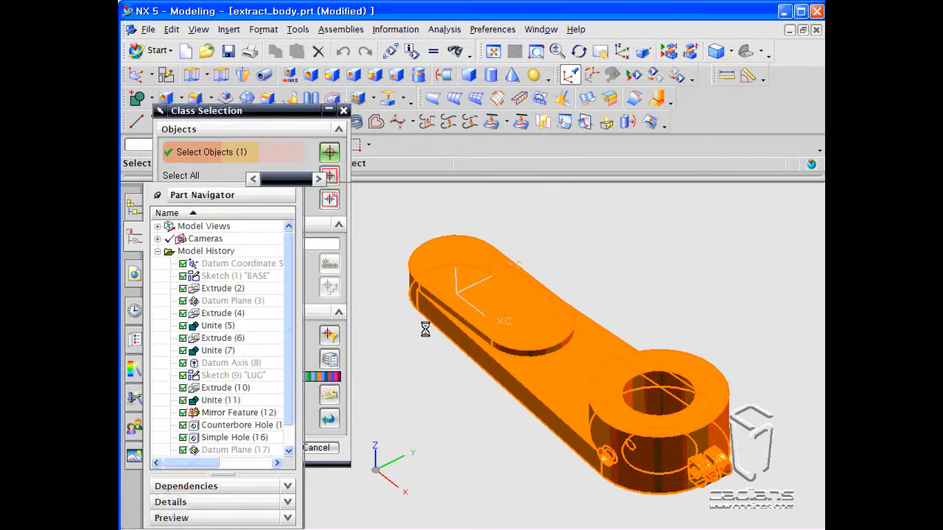
click(302, 184)
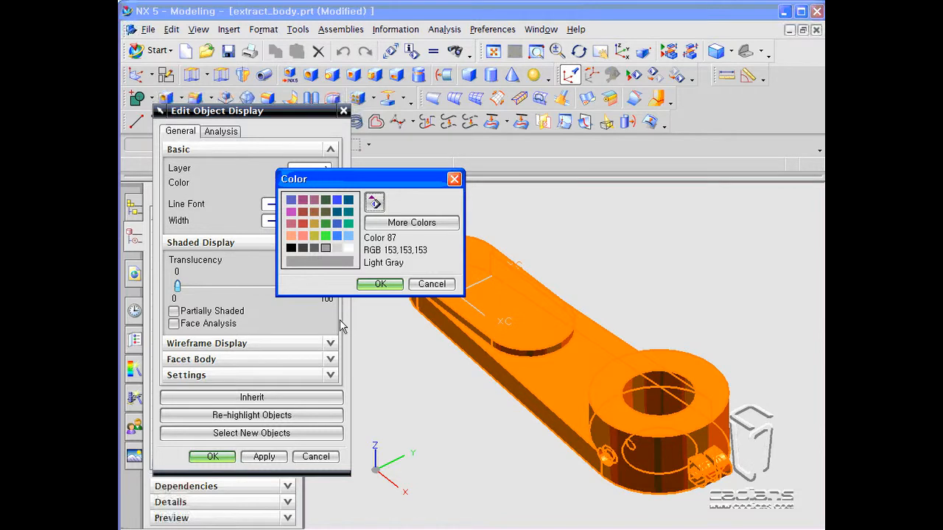
double_click(350, 236)
click(264, 457)
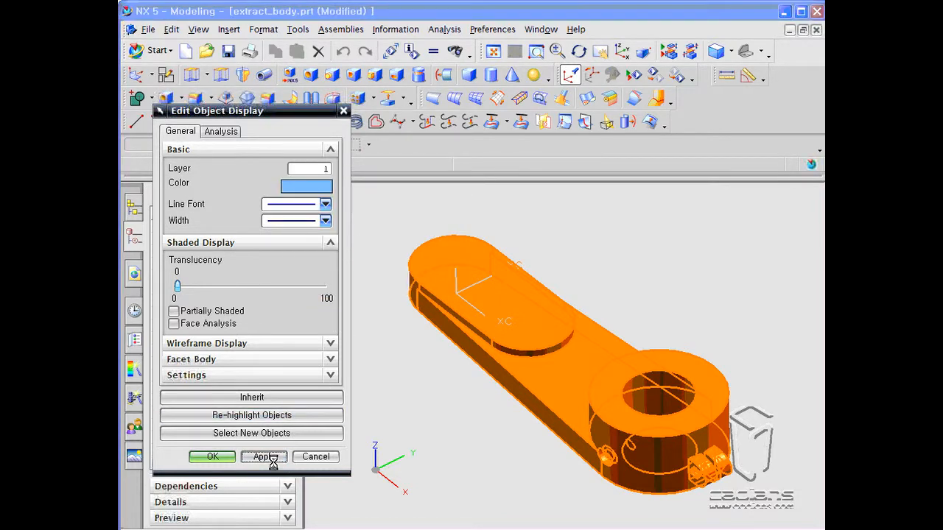
click(313, 456)
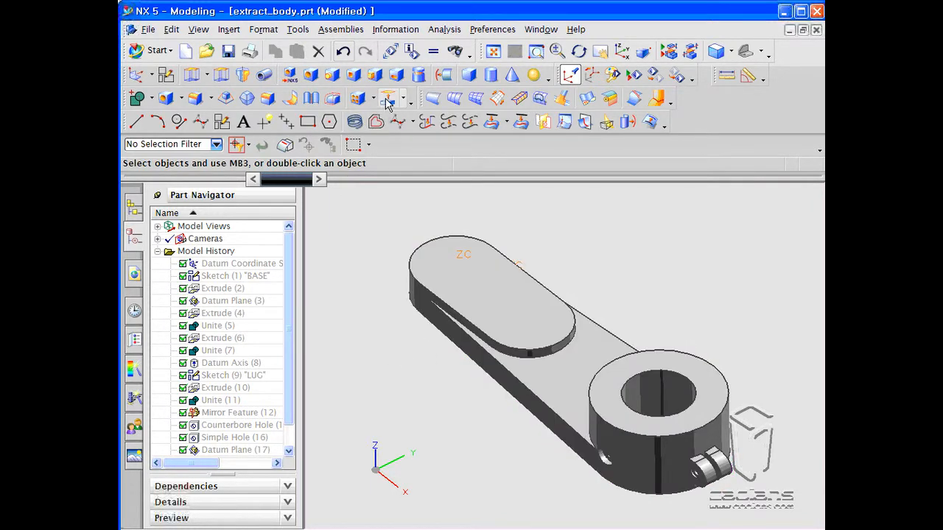
- Swap the hidden and shown bodies and offset the oblong boss top face by 45 mm
key(ctrl+shift+b)
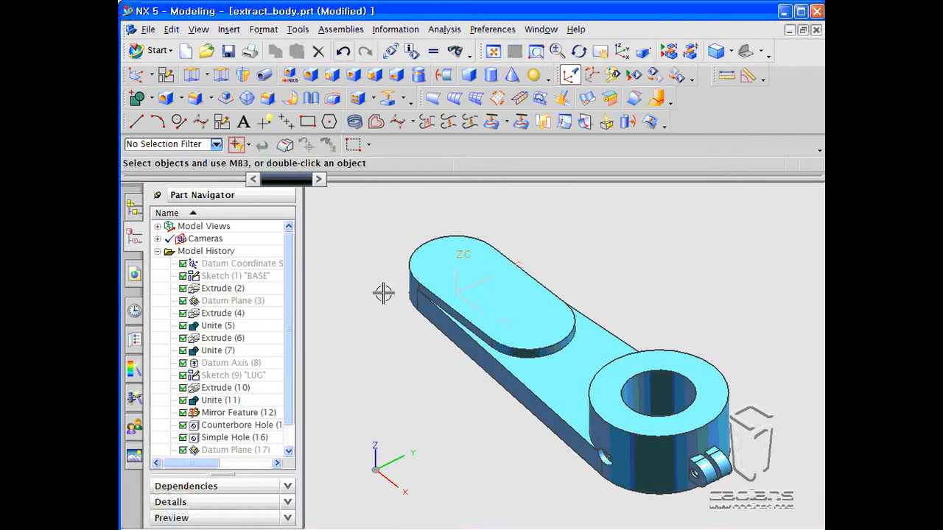
click(235, 33)
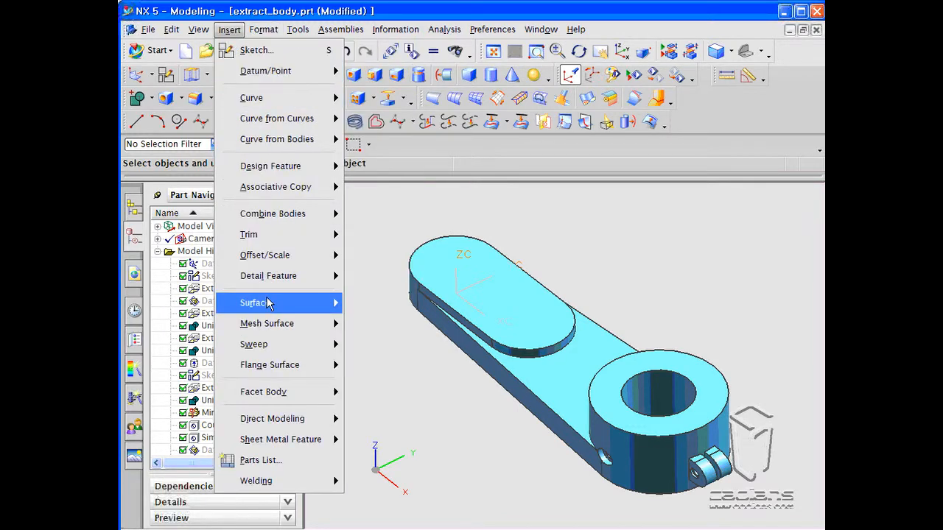
mouse_move(265, 255)
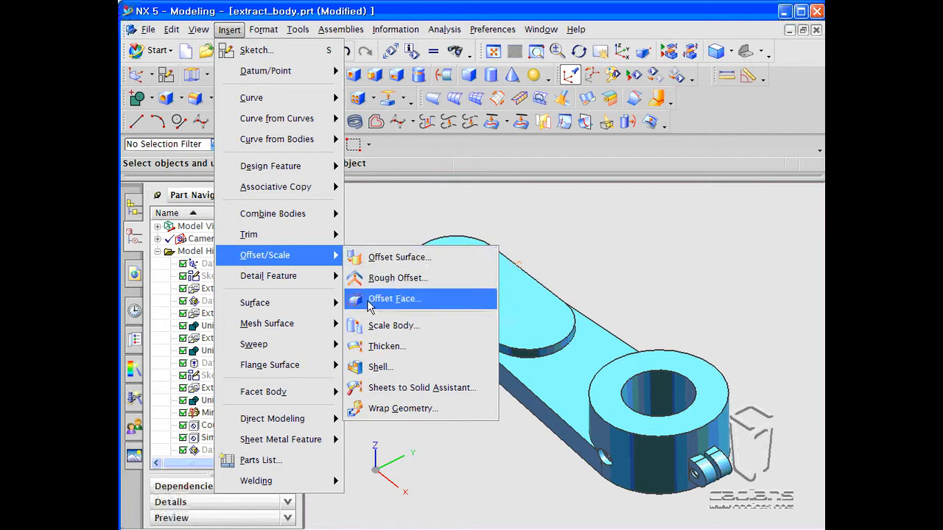
click(366, 302)
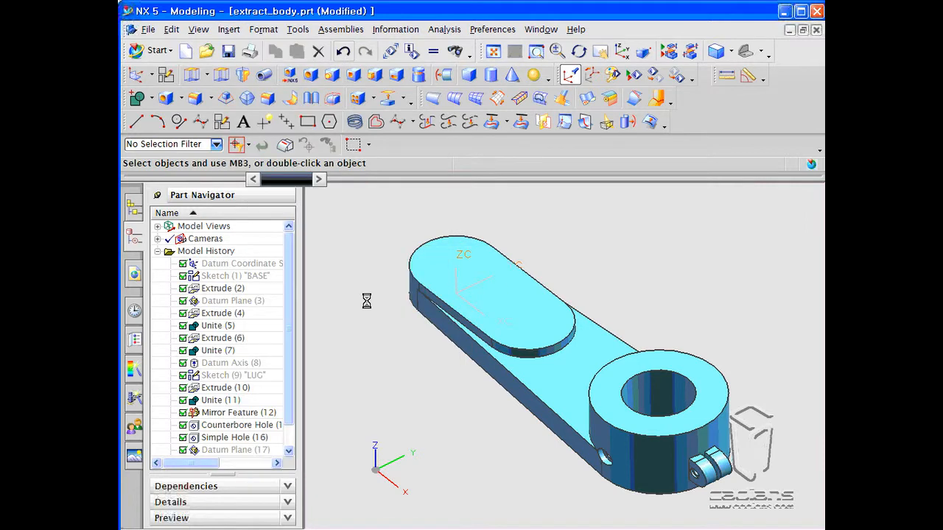
click(460, 254)
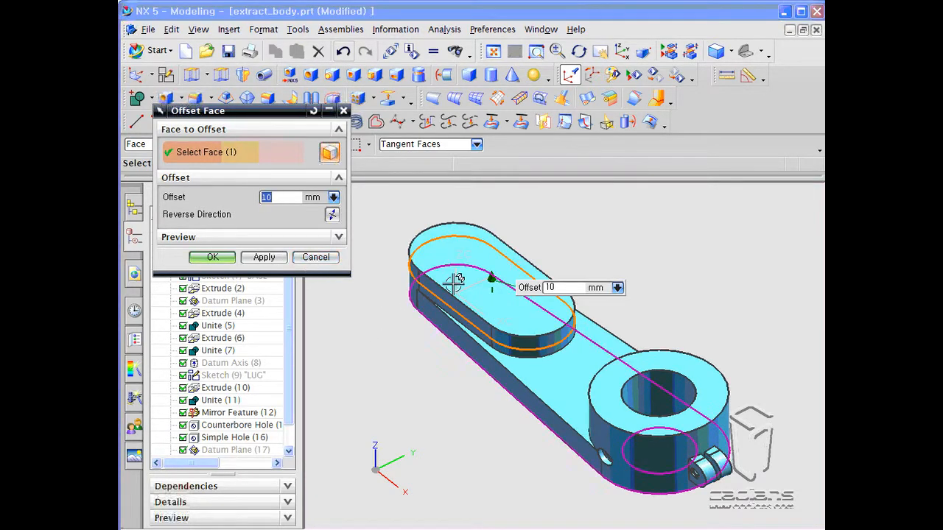
drag(490, 278, 486, 240)
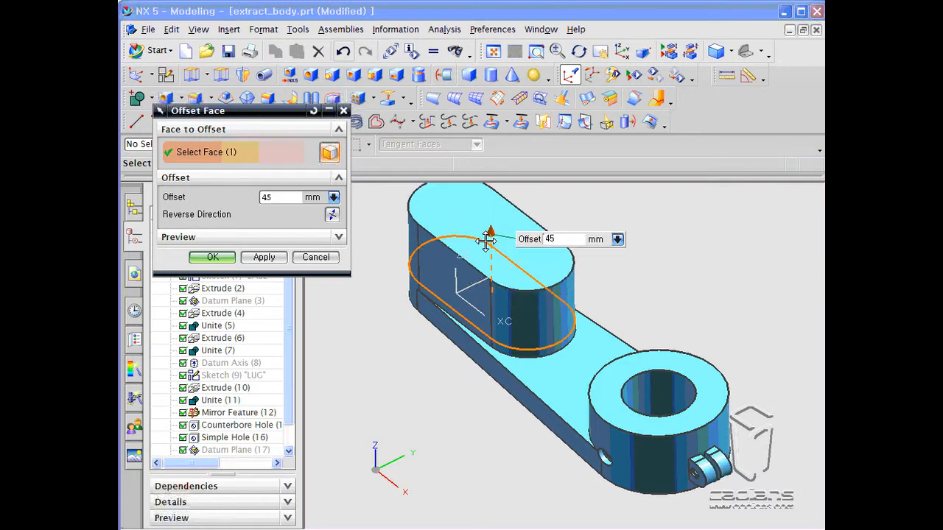
click(212, 257)
middle_drag(354, 349, 354, 333)
scroll(355, 332, down, 1)
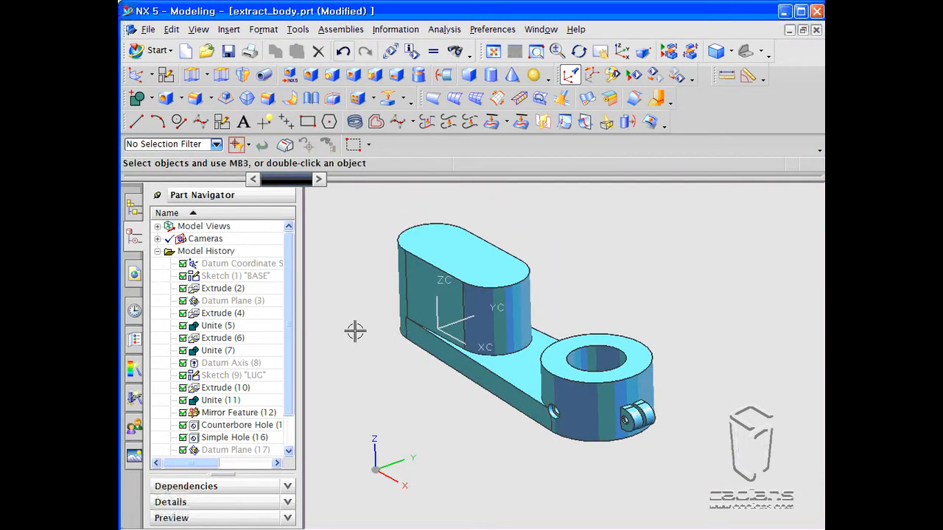
- Swap the hidden and shown bodies back and undo the changes back to the unmodified part
key(ctrl+shift+b)
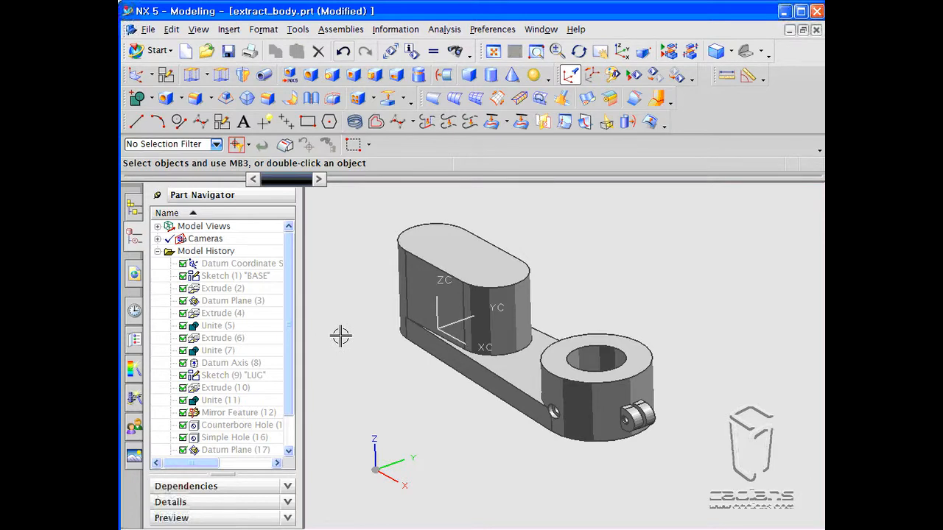
click(344, 52)
click(343, 51)
click(345, 53)
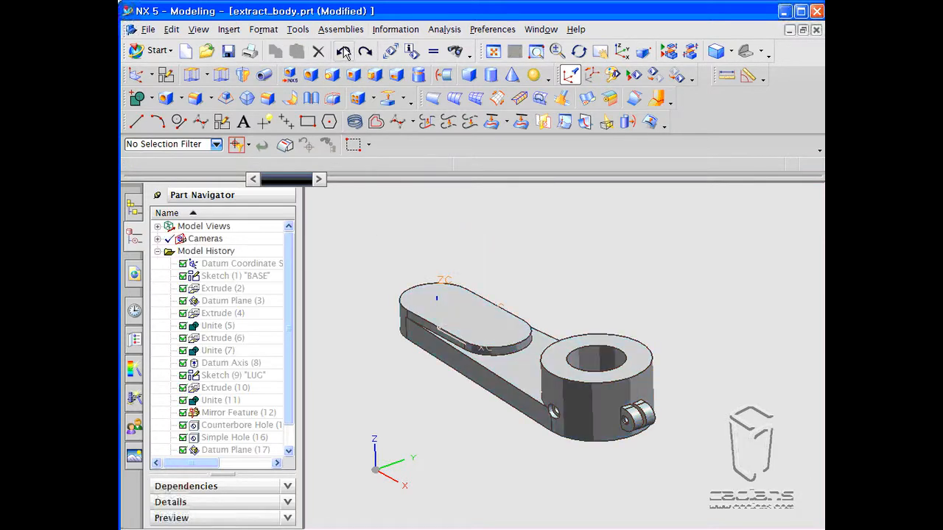
click(345, 53)
click(344, 52)
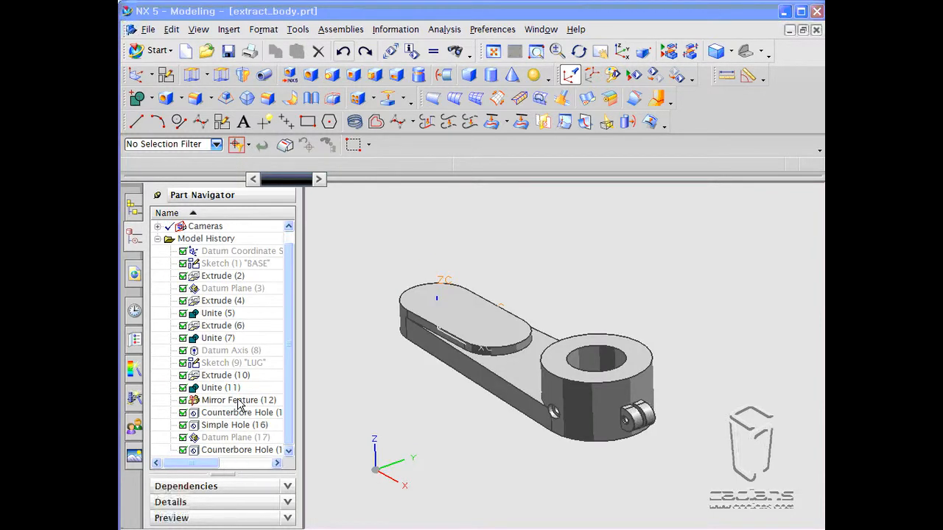
- Extract the lever solid as a Body with Fix at Current Timestamp and Hide Original both enabled
click(221, 300)
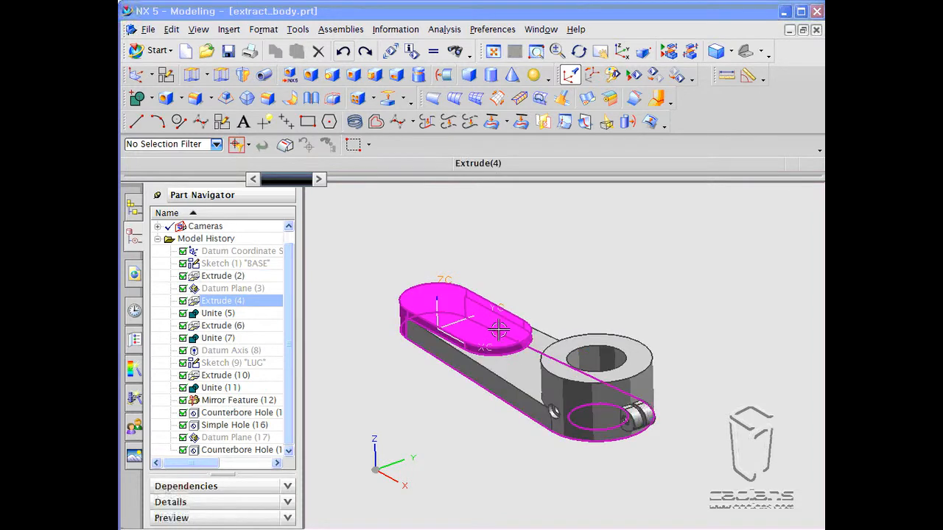
key(Escape)
click(388, 98)
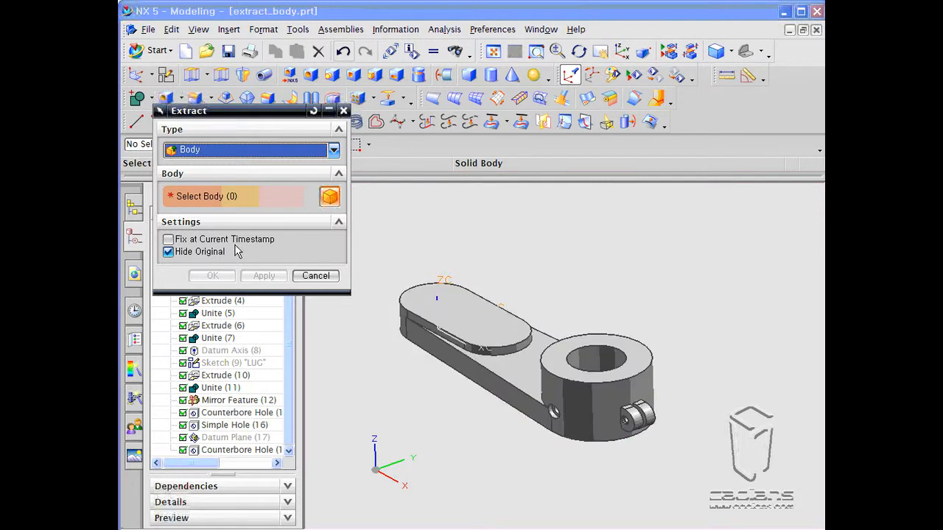
click(167, 239)
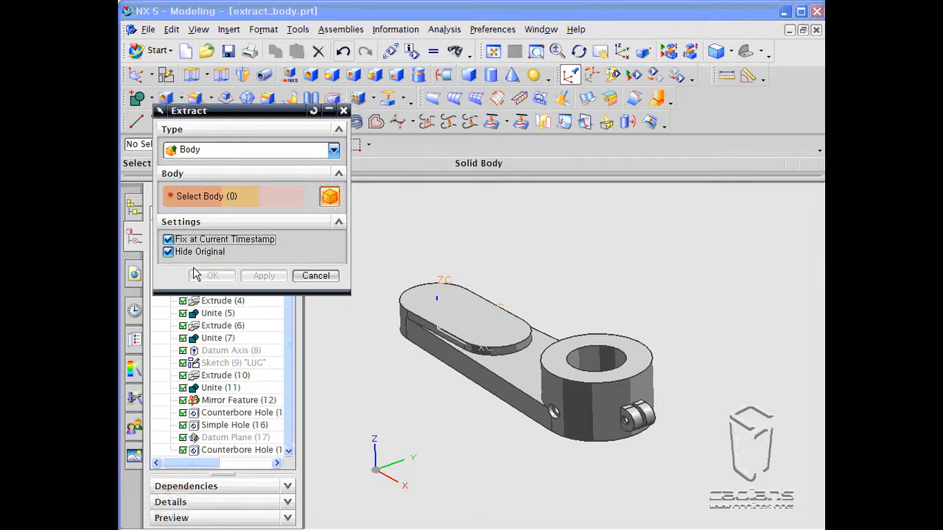
click(425, 303)
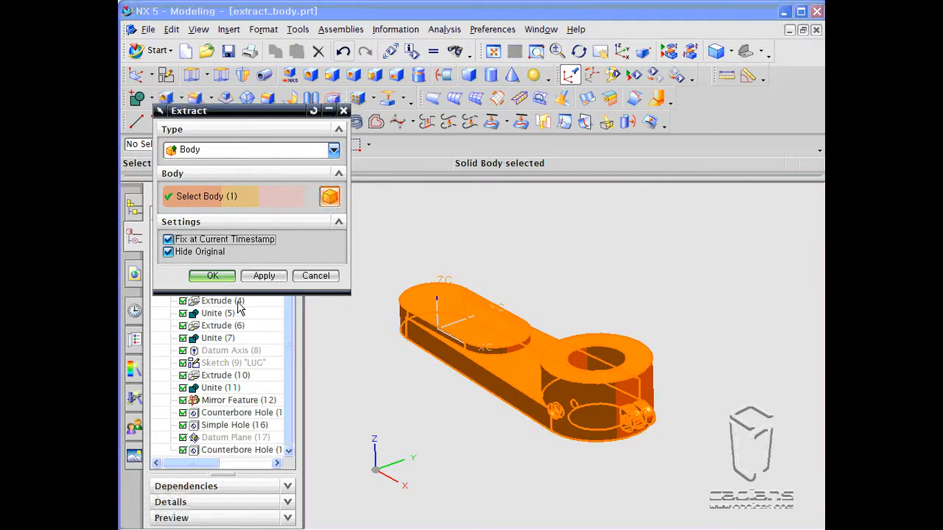
click(262, 278)
click(299, 277)
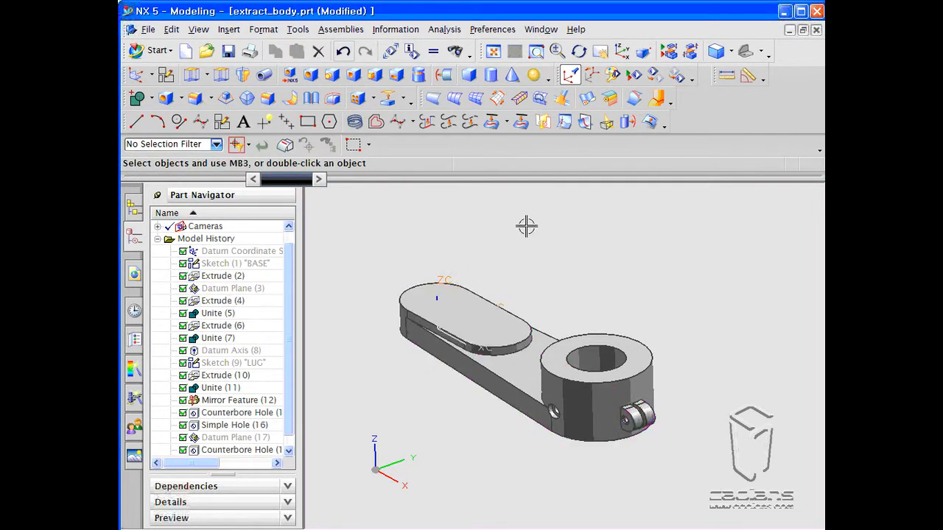
- Change the extracted body's display color to light blue
key(ctrl+j)
click(479, 305)
middle_click(516, 248)
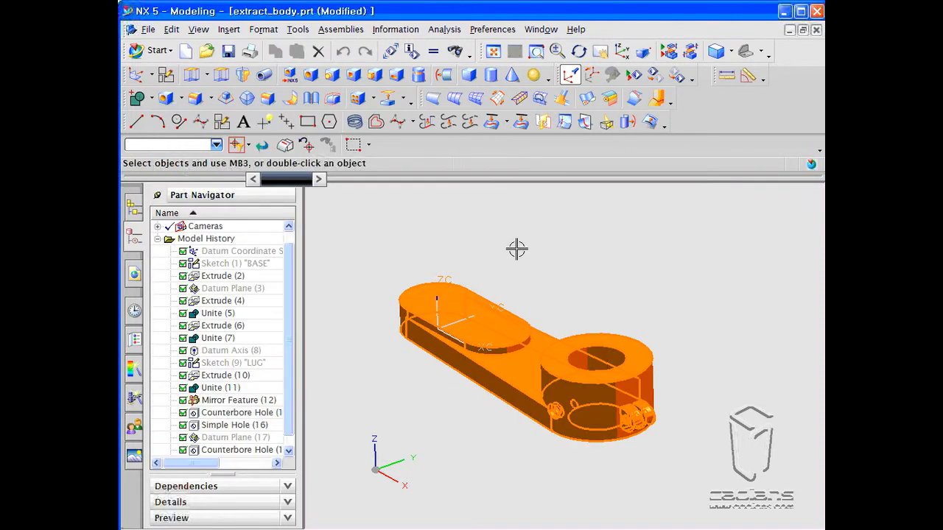
click(293, 189)
double_click(343, 234)
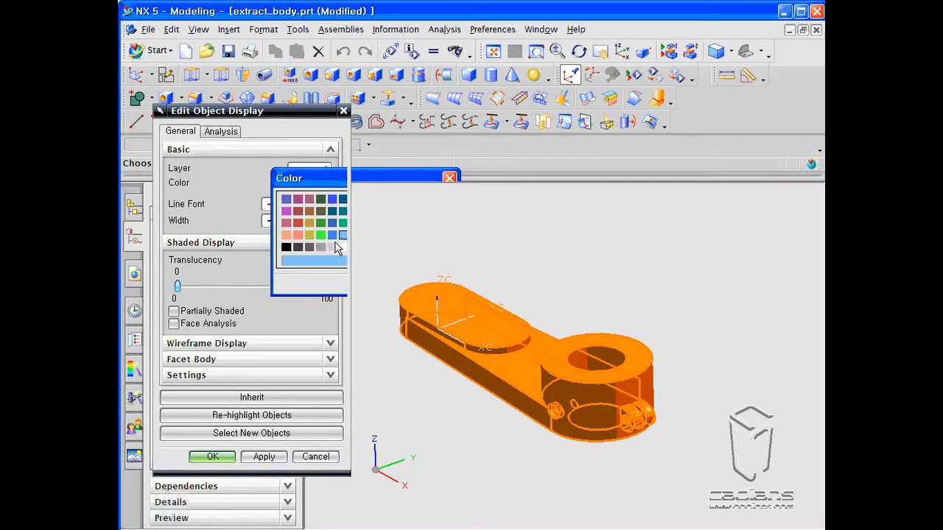
click(261, 456)
click(213, 457)
- Offset the round boss's top face by 45 mm
middle_drag(390, 236, 392, 244)
click(228, 29)
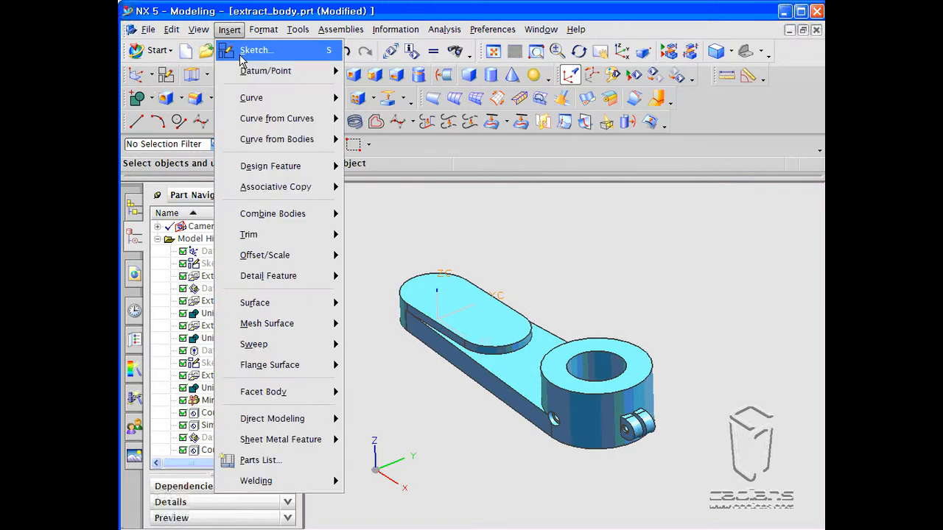
mouse_move(294, 255)
click(394, 298)
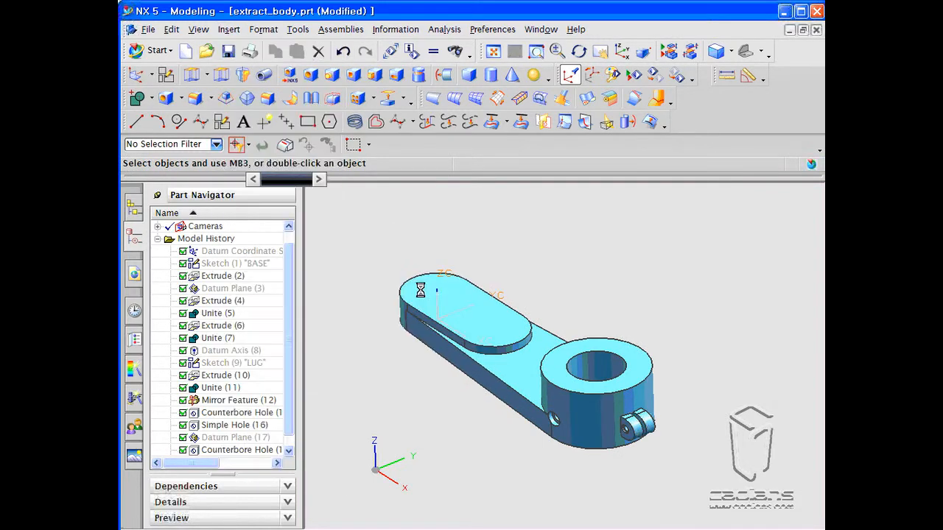
click(619, 341)
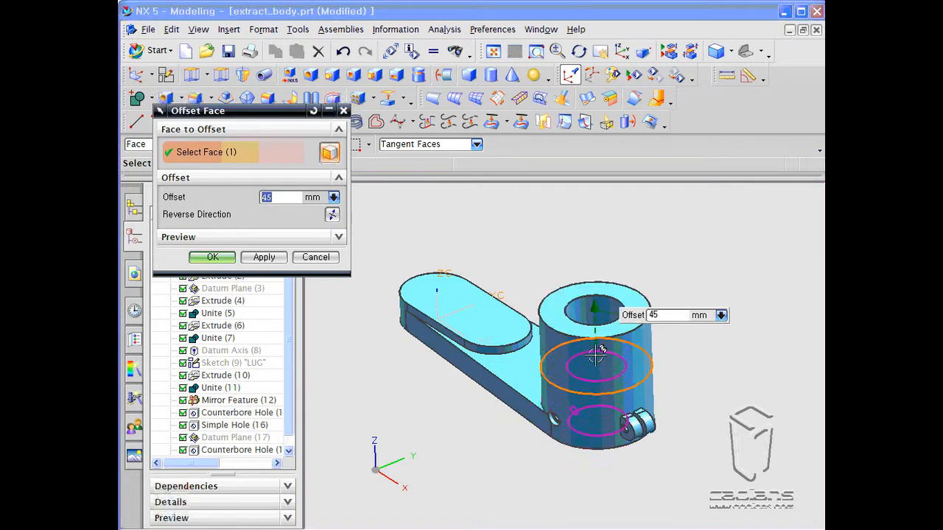
click(212, 257)
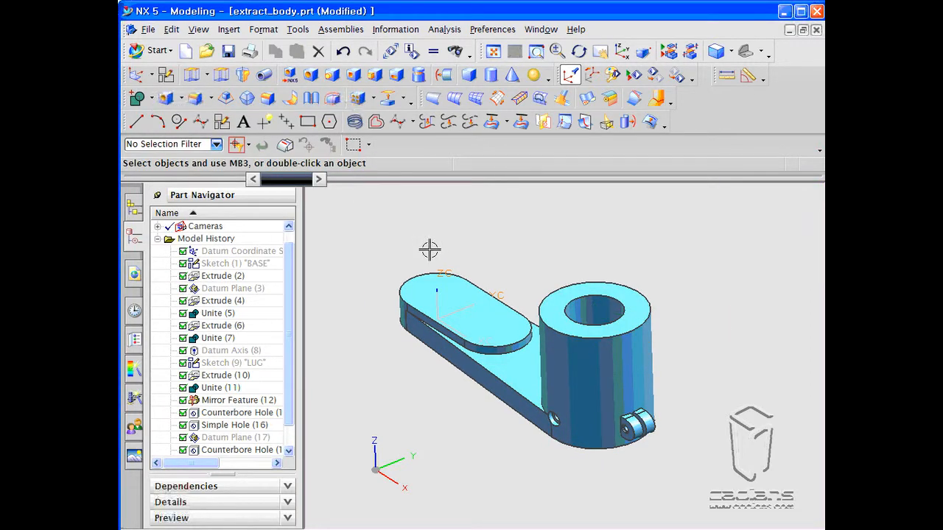
- Swap the hidden and shown bodies back and forth to compare the original and extracted solids
key(ctrl+shift+b)
key(ctrl+shift+b)
key(ctrl+shift+b)
key(ctrl+shift+b)
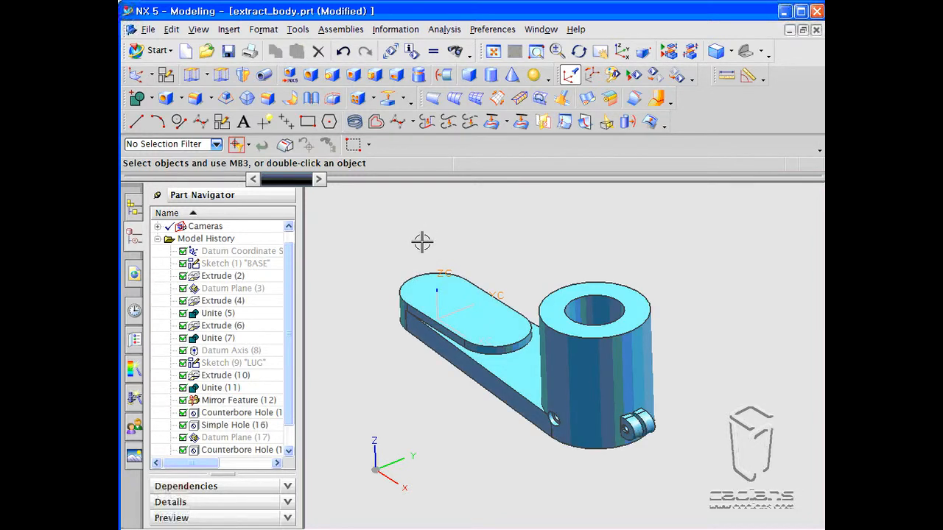
drag(290, 329, 291, 378)
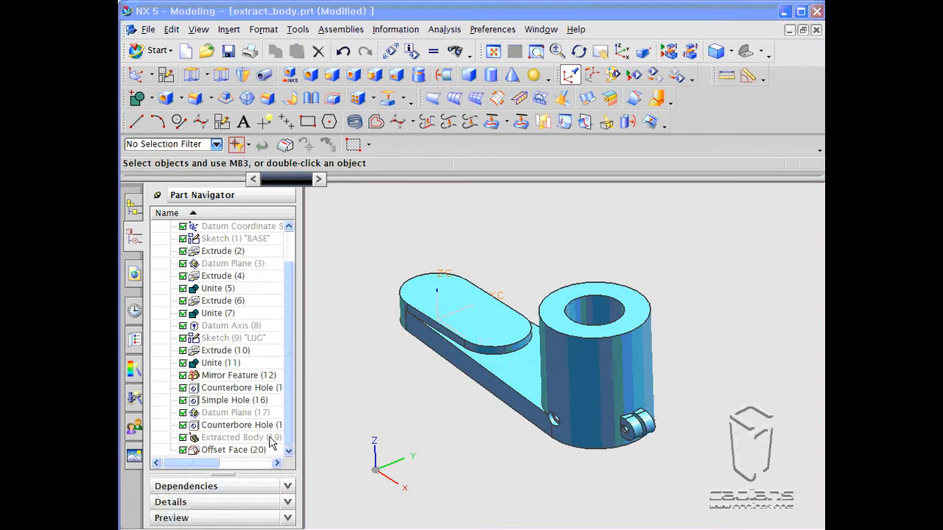
- Edit the Extracted Body feature and turn off Fix at Current Timestamp
click(237, 438)
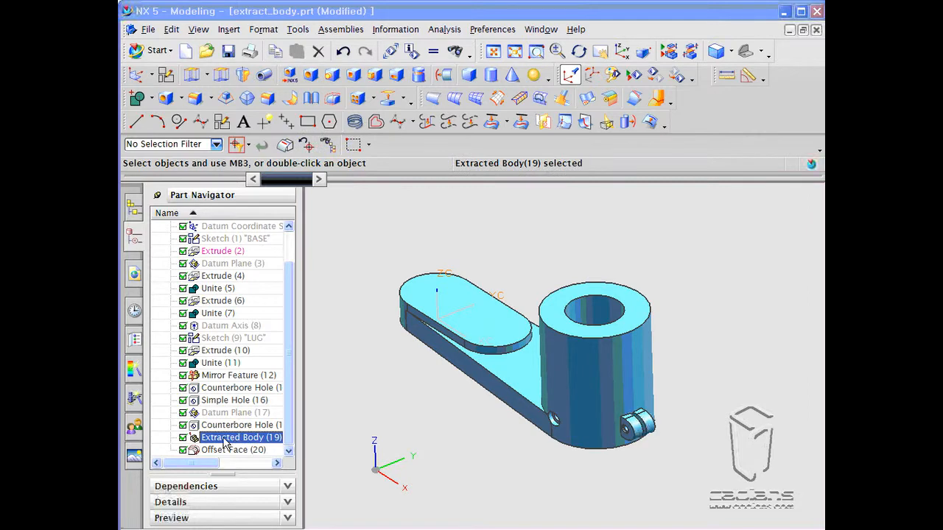
double_click(225, 439)
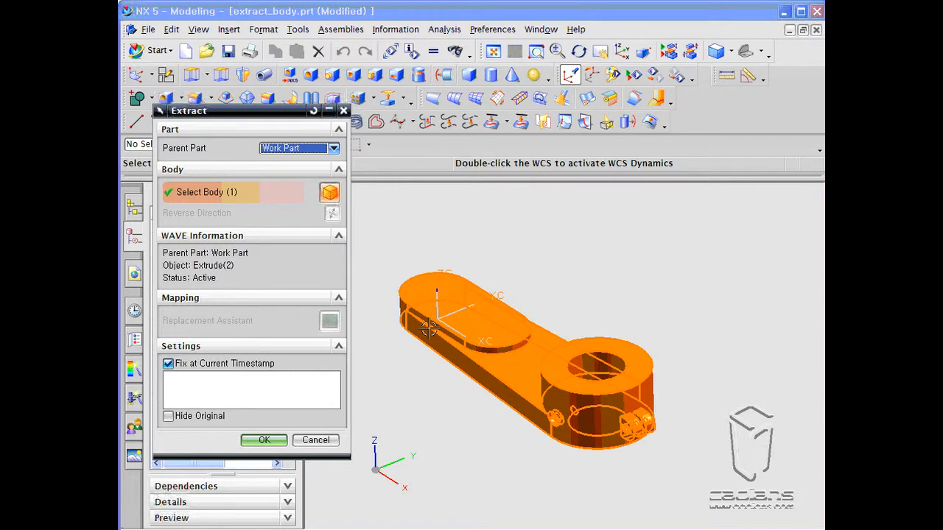
click(168, 363)
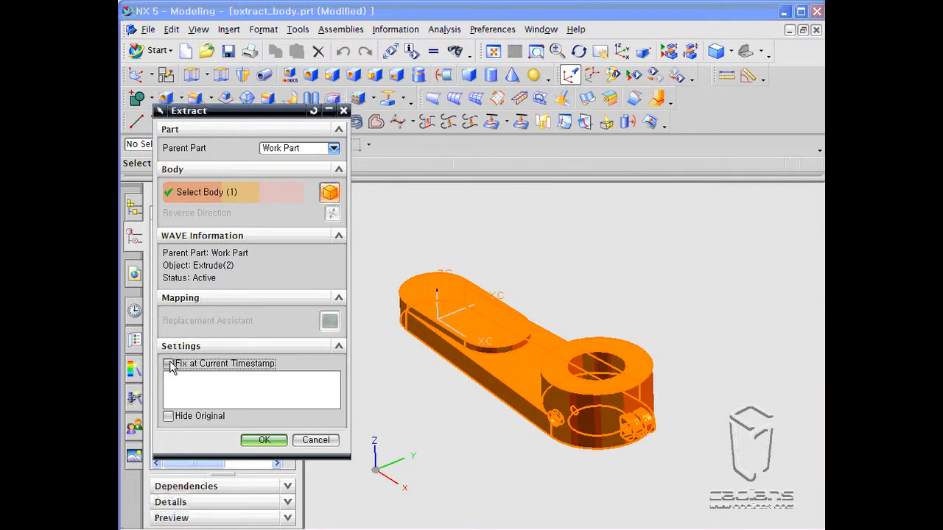
click(264, 440)
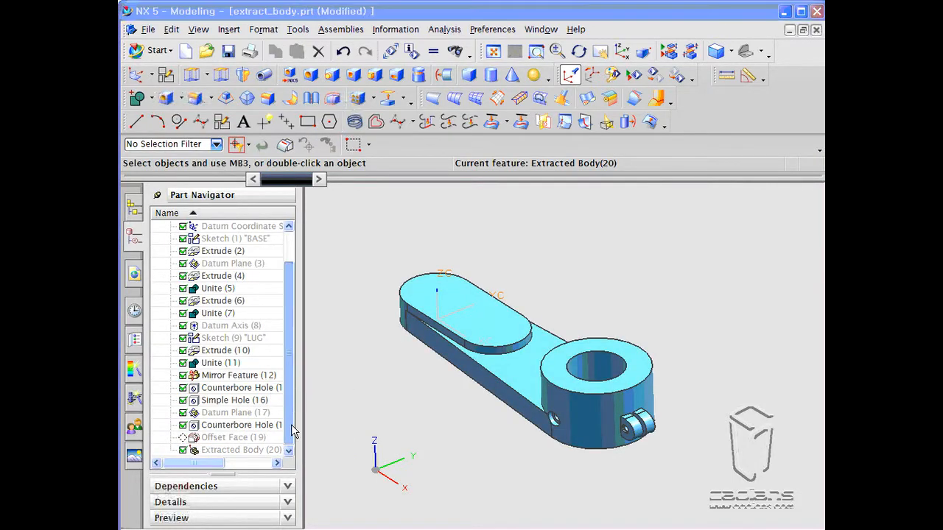
- Make the Offset Face feature current, then make the Extracted Body feature current again
click(228, 438)
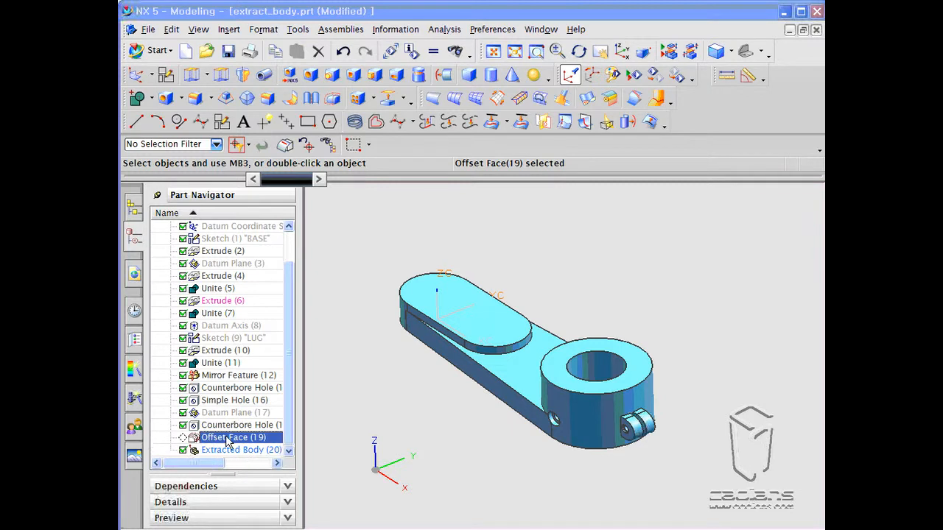
right_click(230, 443)
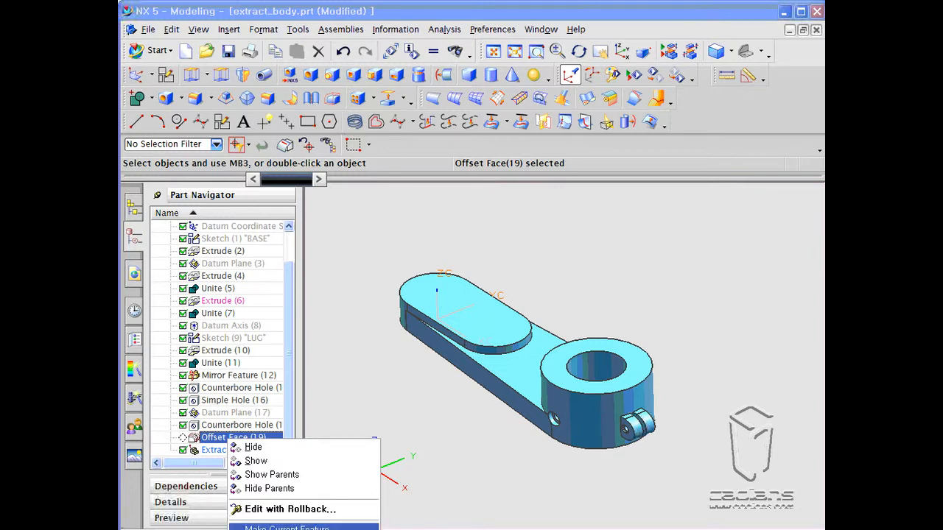
click(287, 527)
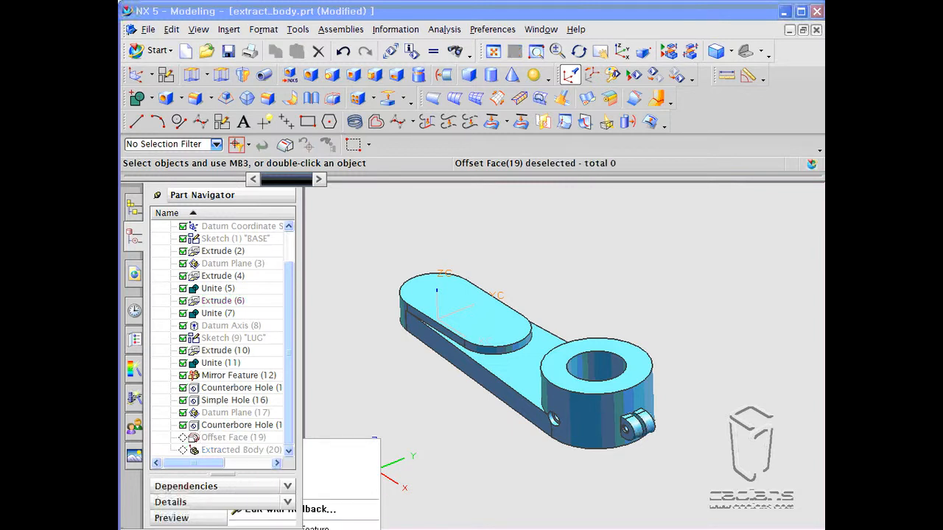
right_click(230, 442)
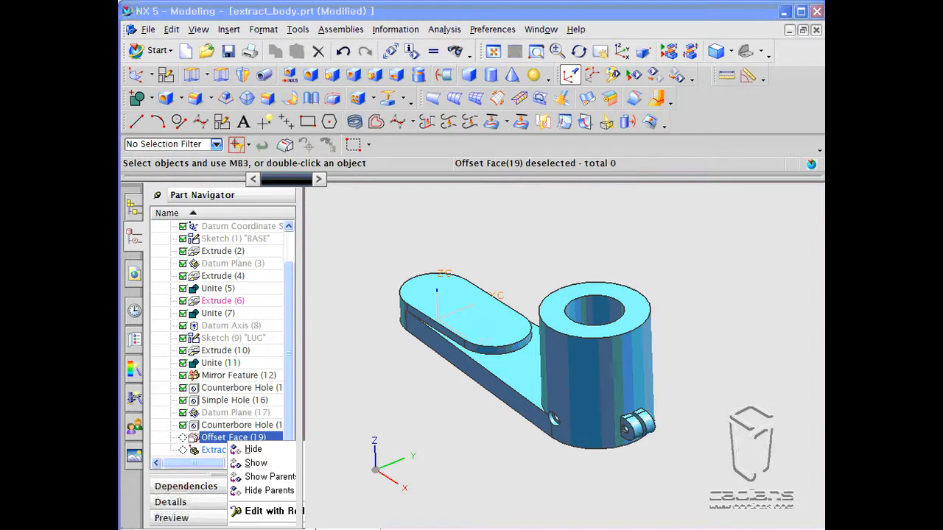
key(Escape)
click(221, 450)
right_click(225, 450)
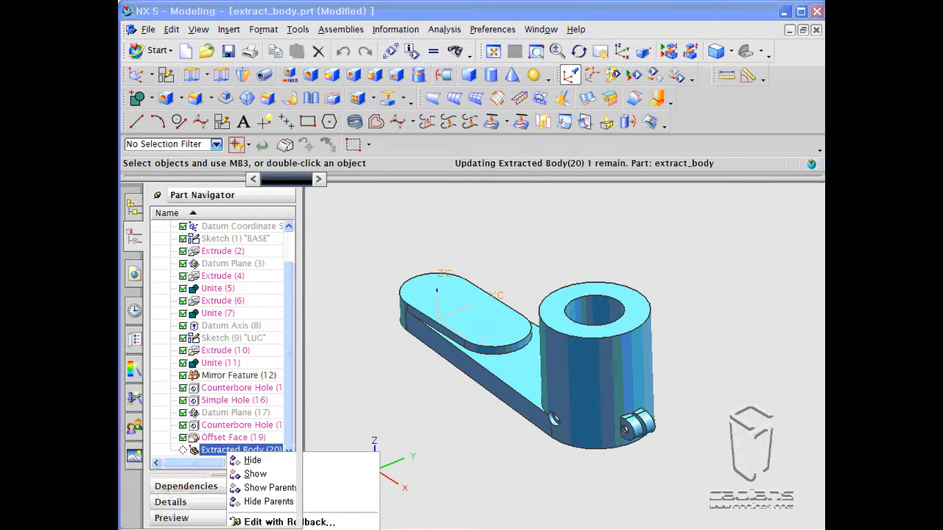
middle_drag(445, 429, 444, 419)
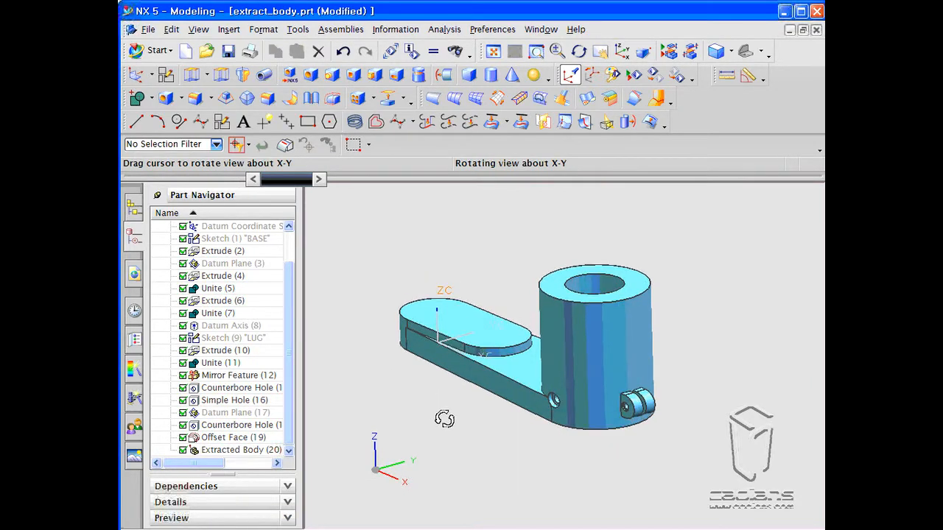
- Hide the blue solid body
key(ctrl+shift+b)
key(ctrl+shift+b)
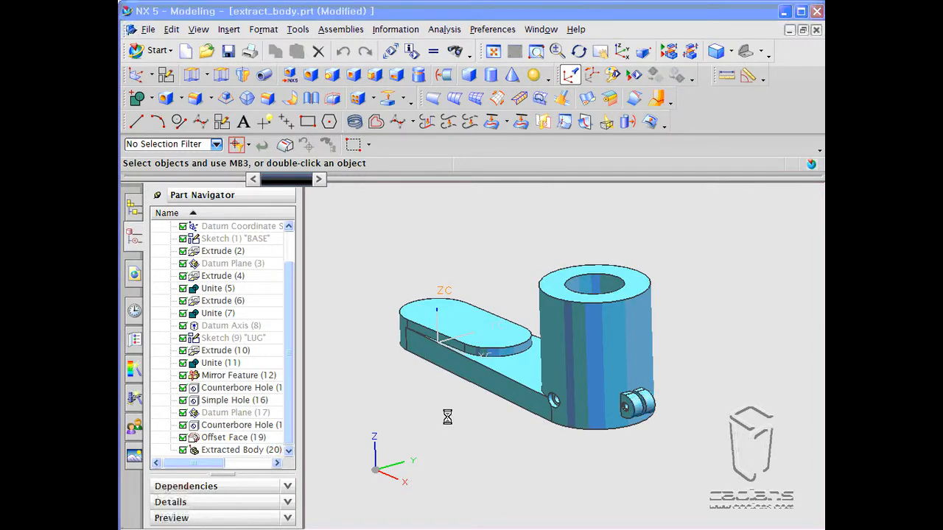
key(ctrl+b)
click(535, 285)
middle_click(533, 275)
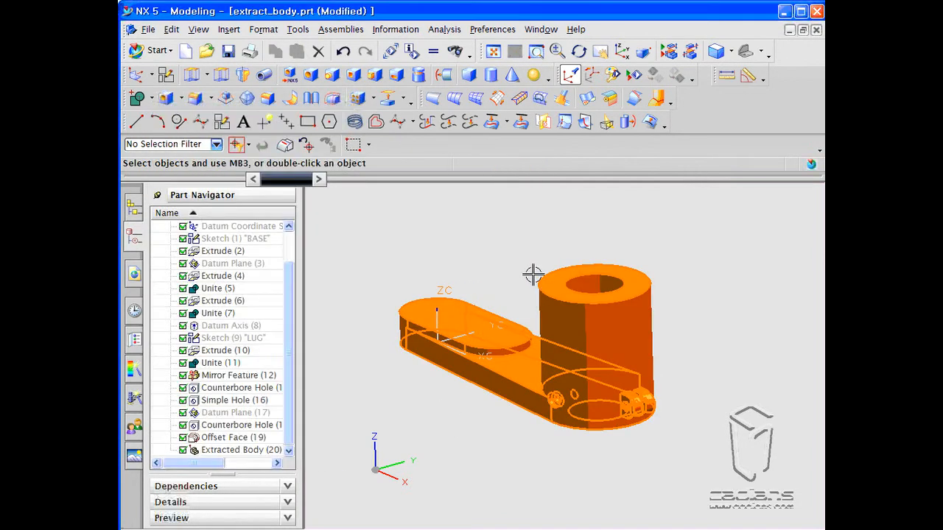
- Swap the hidden and shown bodies repeatedly to compare the original and extracted solids
key(ctrl+shift+b)
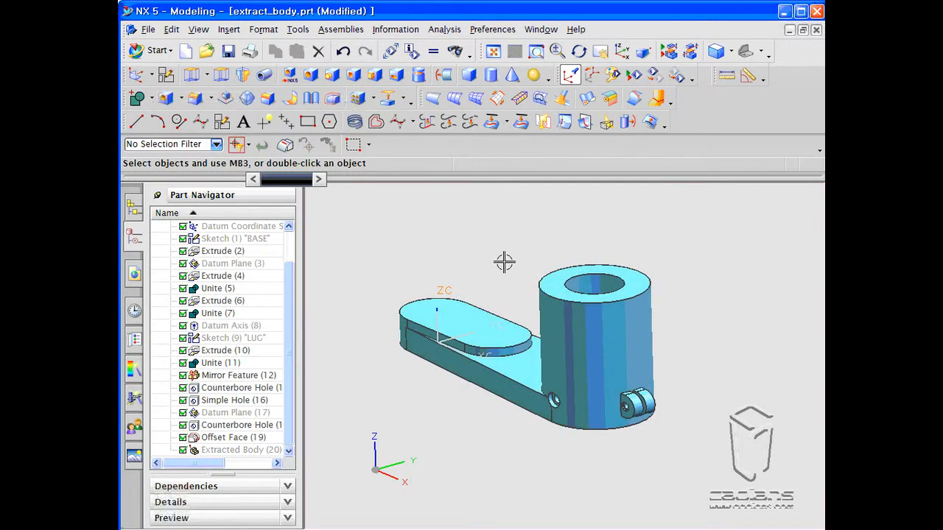
key(ctrl+shift+b)
key(ctrl+shift+b)
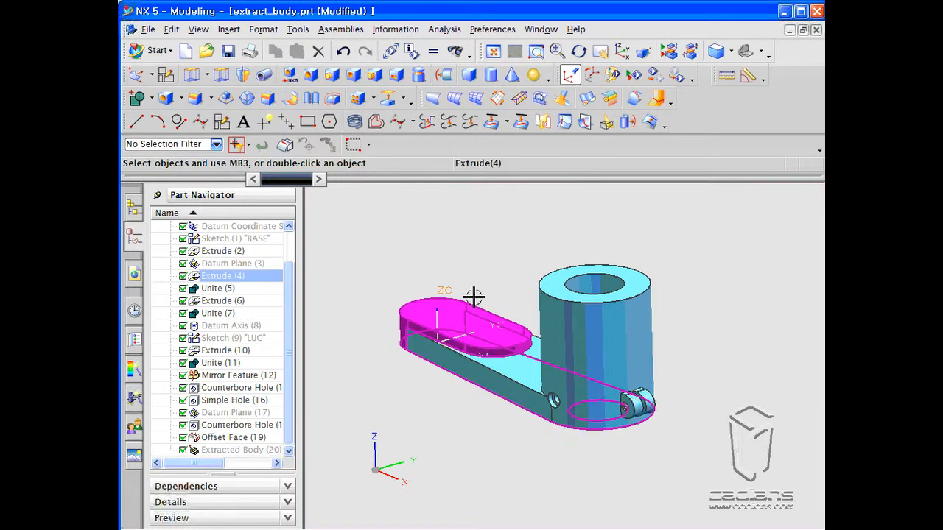
key(ctrl+shift+b)
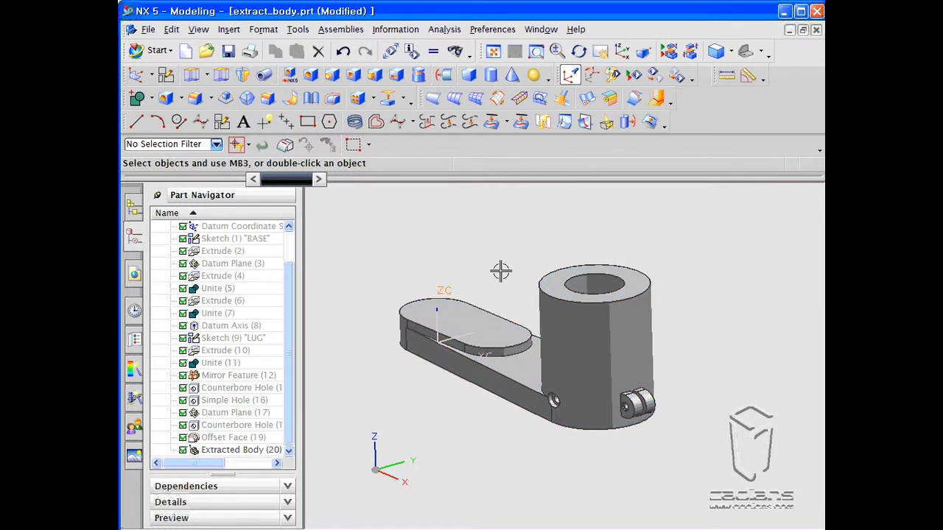
key(ctrl+shift+b)
key(ctrl+shift+b)
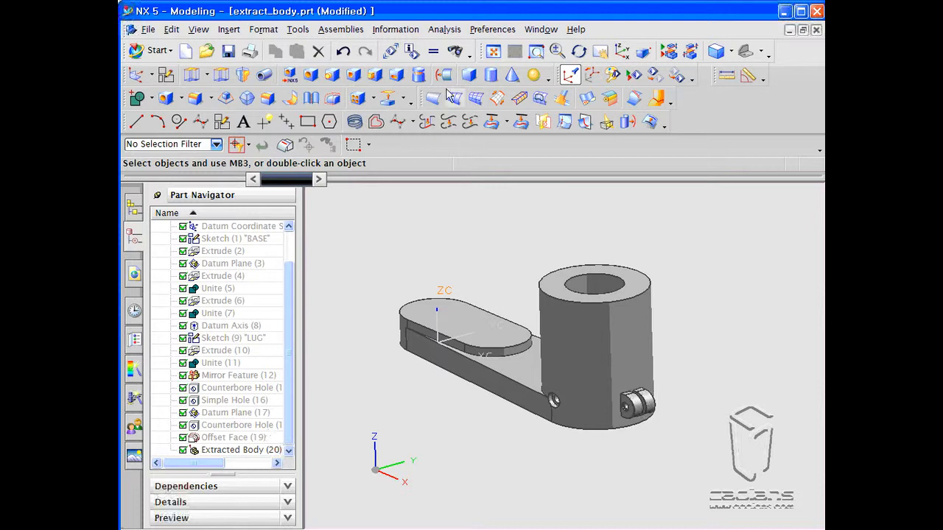
- Open the Extract dialog and step through its Face, Region of Faces and Body types, ending on Face
click(387, 98)
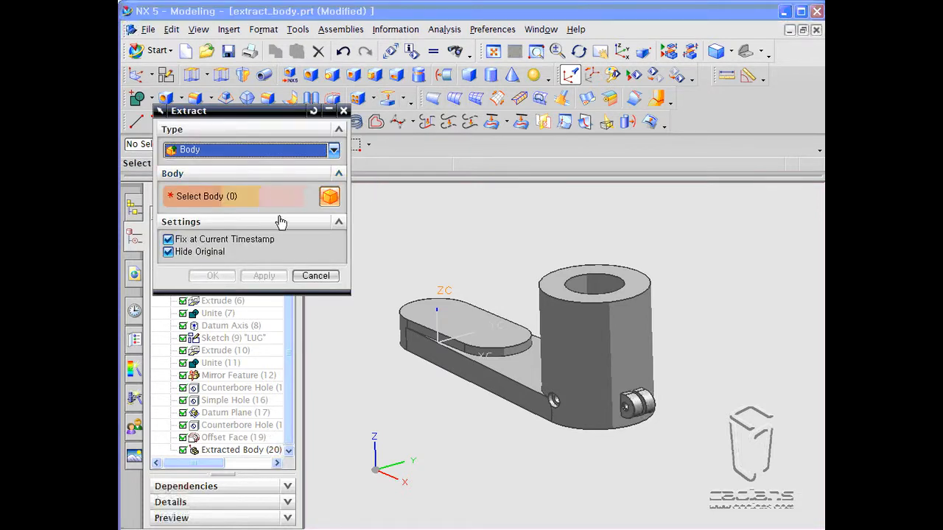
click(334, 150)
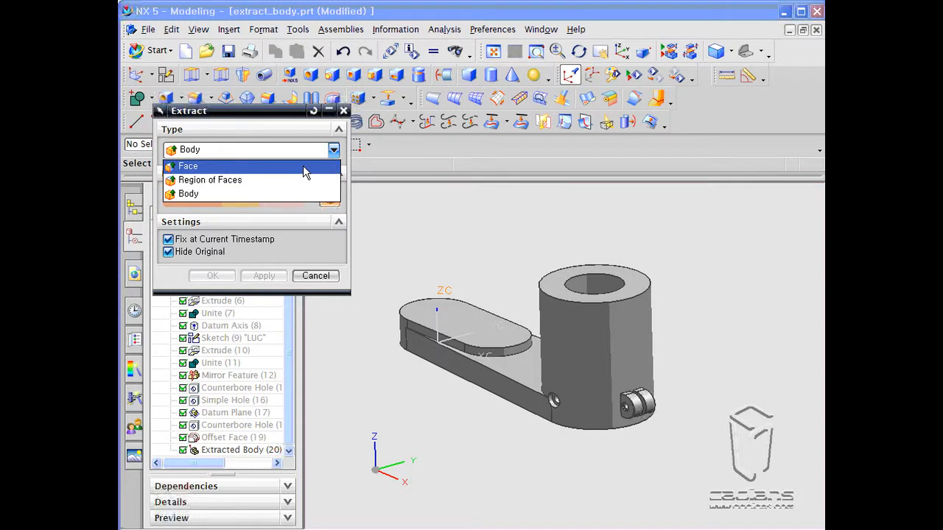
click(303, 166)
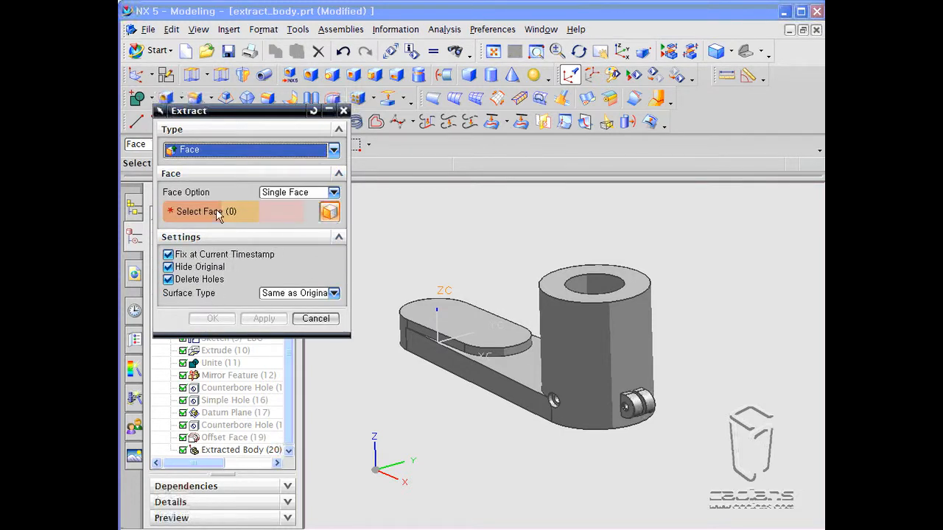
click(334, 150)
click(221, 181)
click(334, 150)
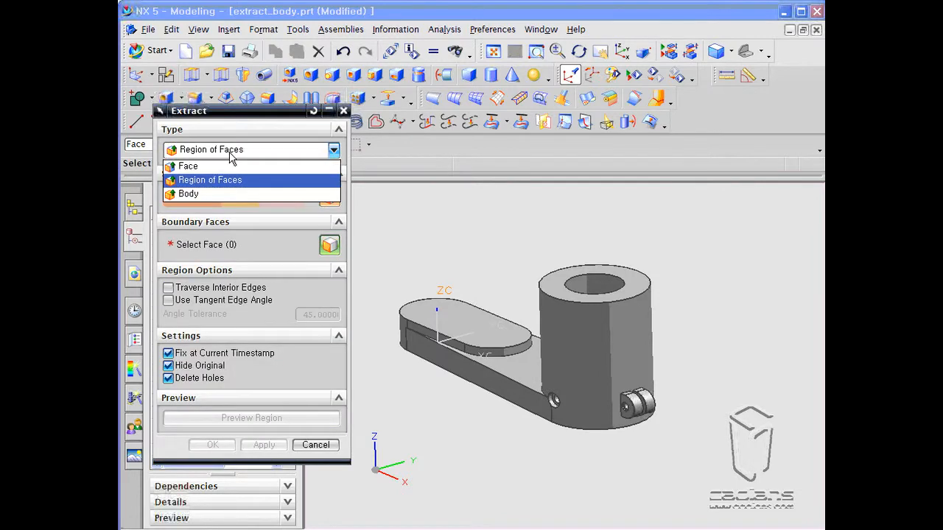
click(226, 194)
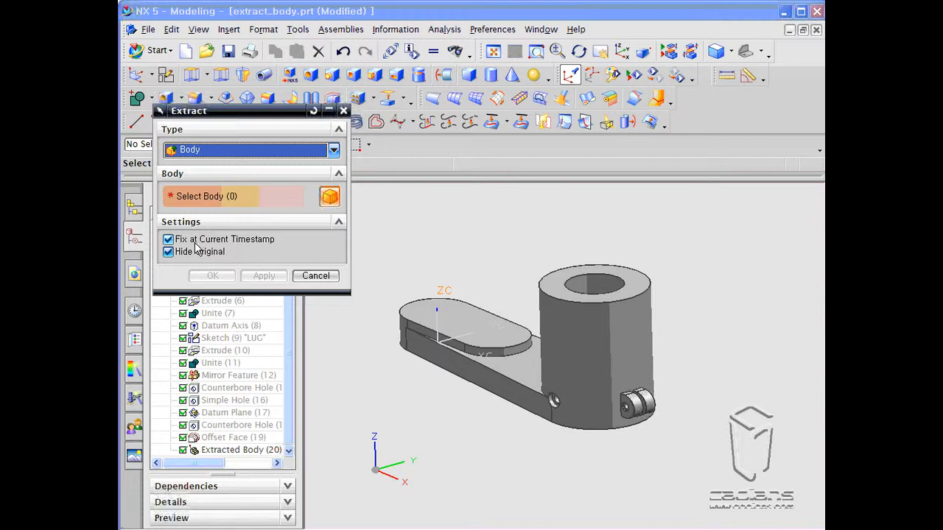
click(234, 154)
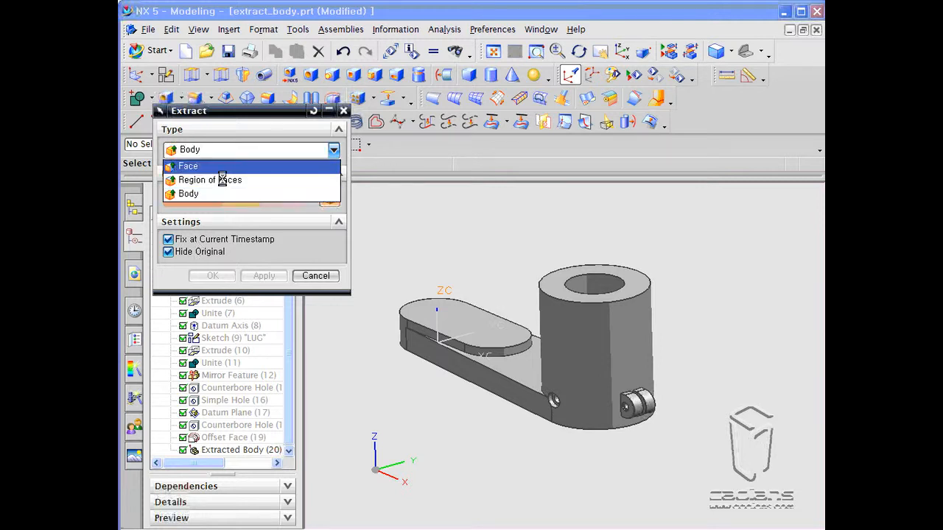
click(214, 166)
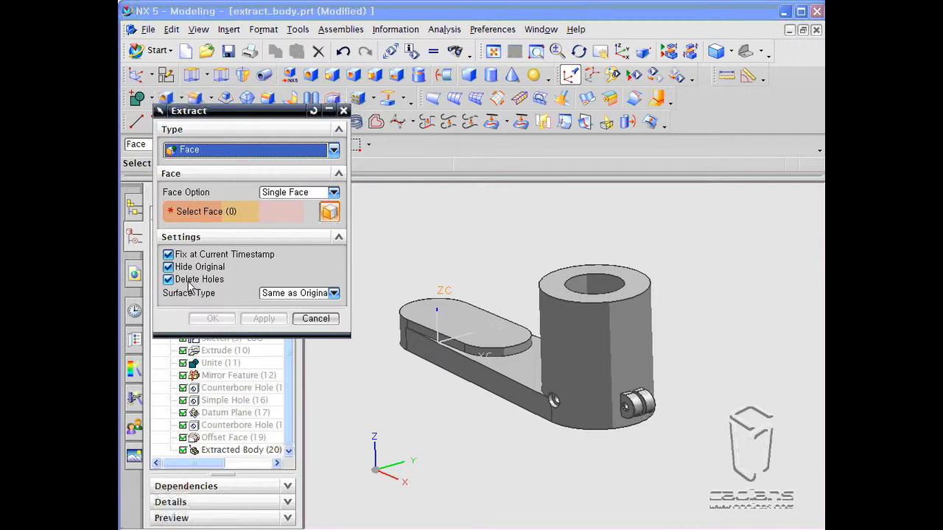
- Compare the Polynomial Cubic, General B-surface and Same as Original surface types and turn off Delete Holes
click(334, 293)
click(316, 314)
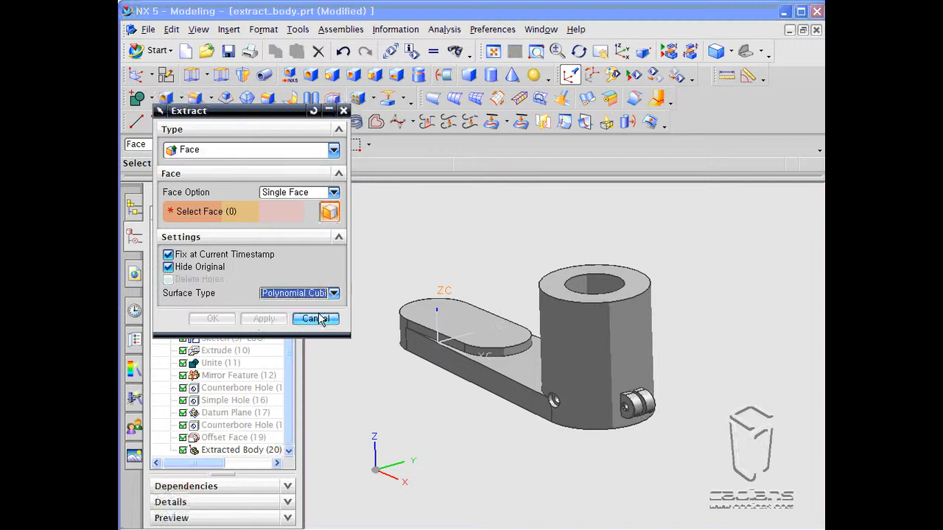
click(306, 298)
click(308, 326)
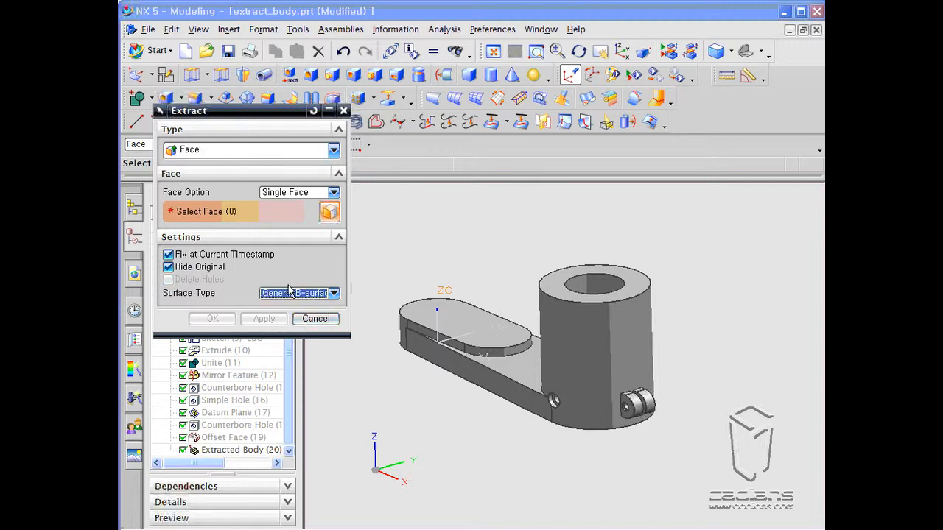
click(280, 297)
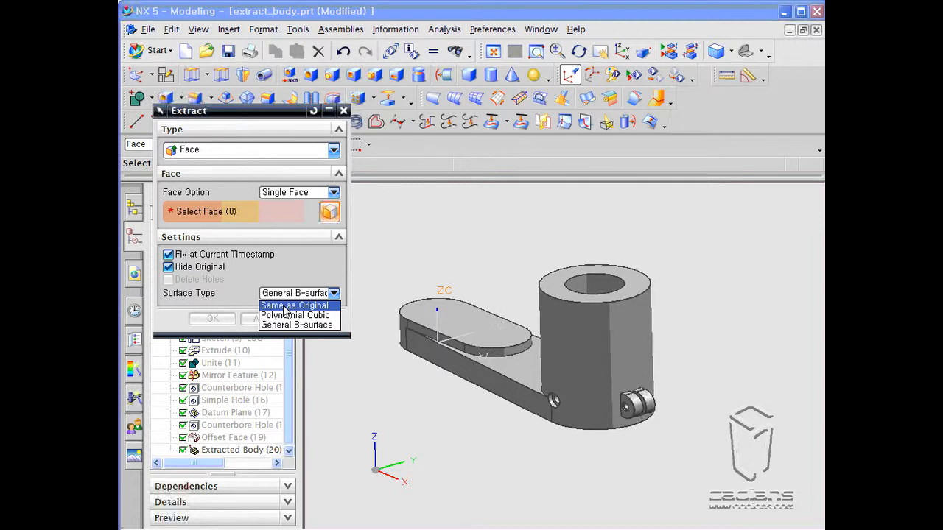
click(287, 306)
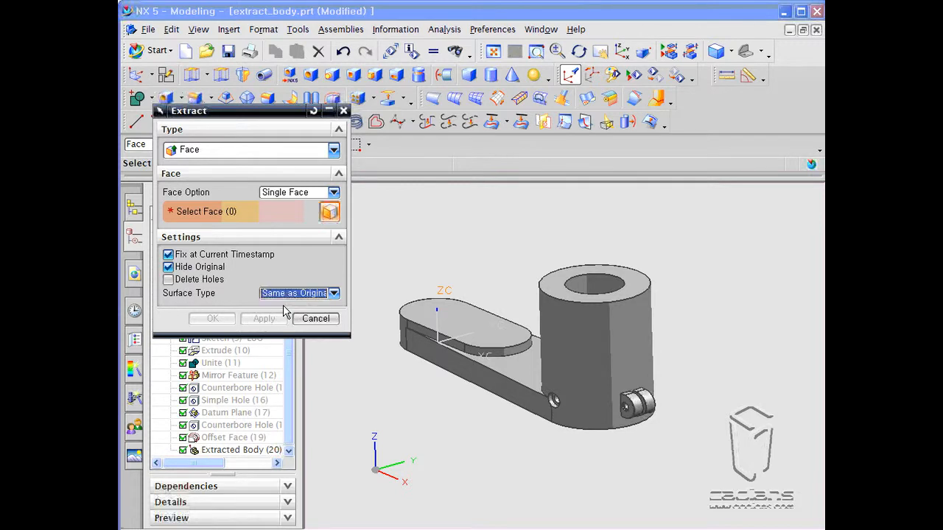
click(190, 284)
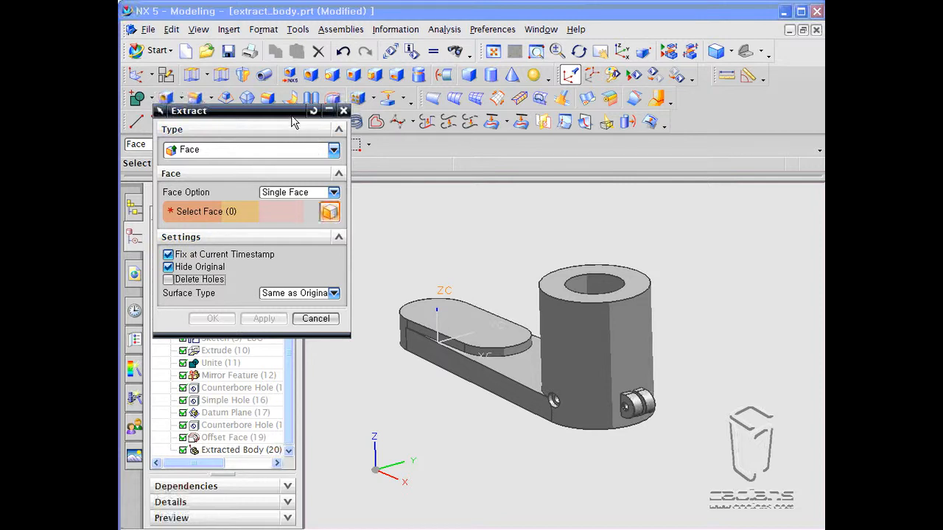
drag(293, 117, 309, 150)
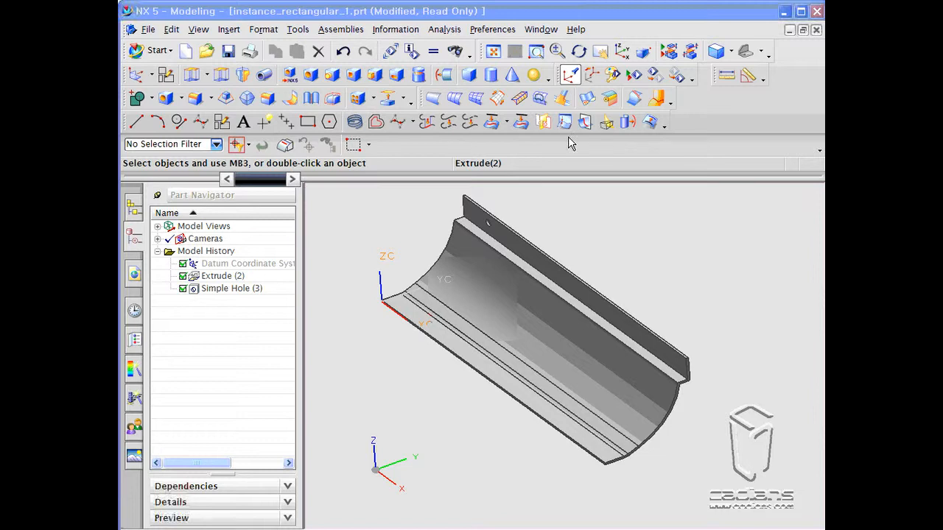
click(229, 33)
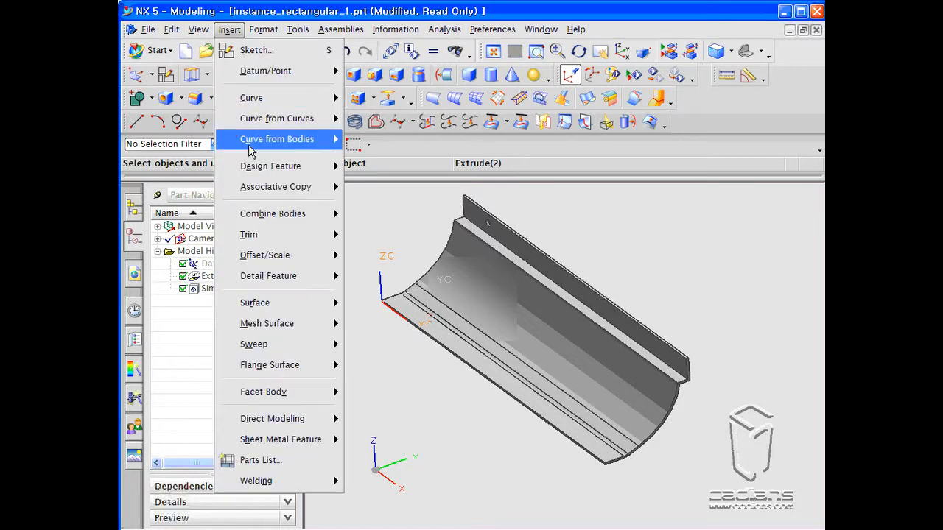
mouse_move(258, 188)
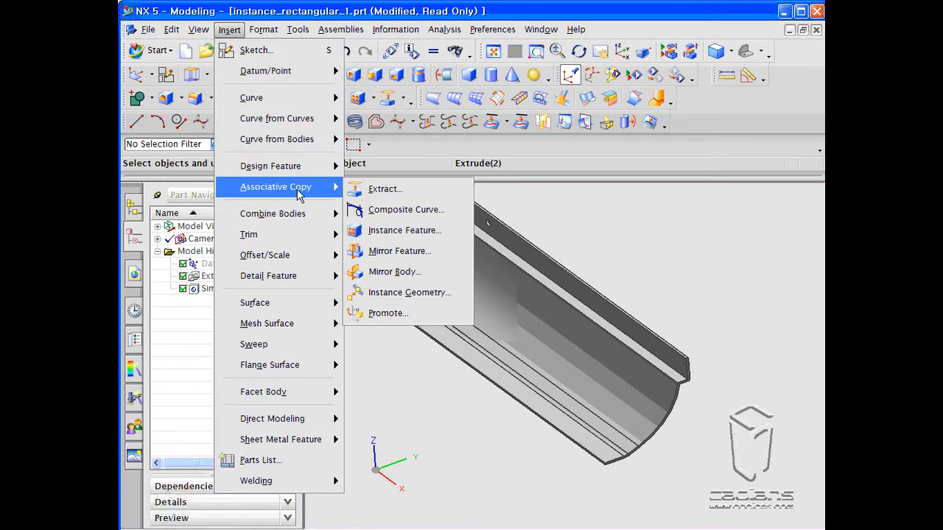
click(391, 240)
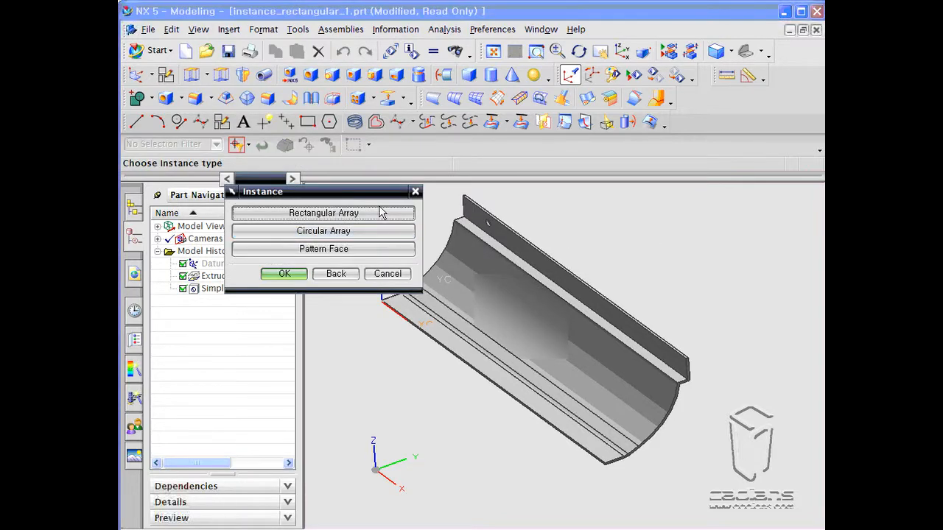
drag(341, 195, 285, 279)
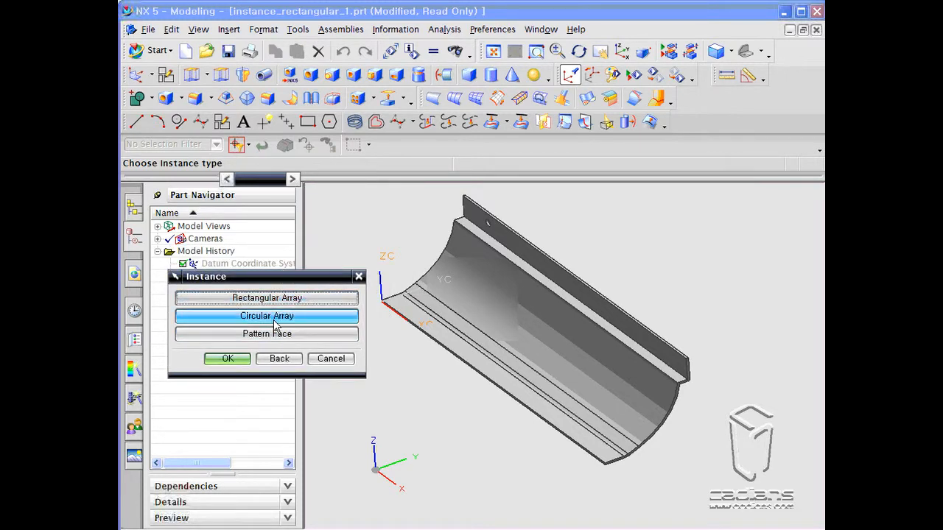
click(326, 300)
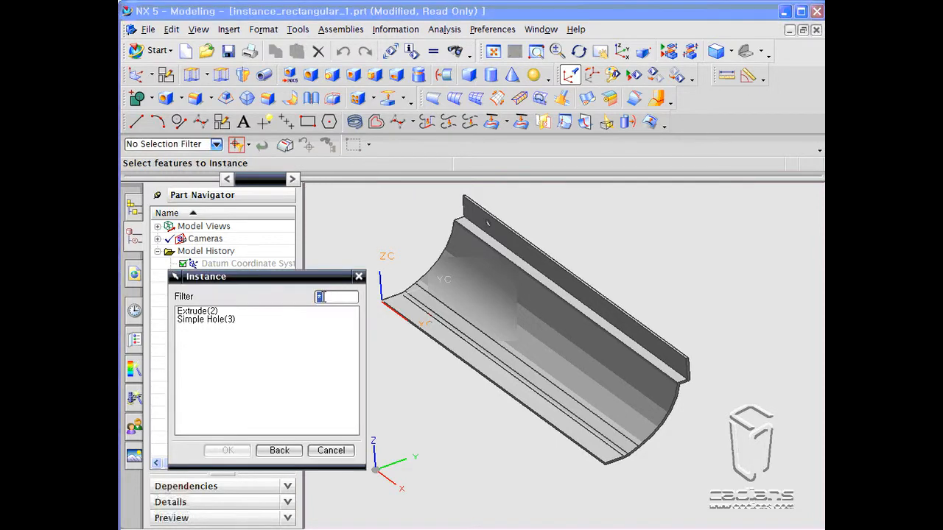
drag(291, 279, 287, 328)
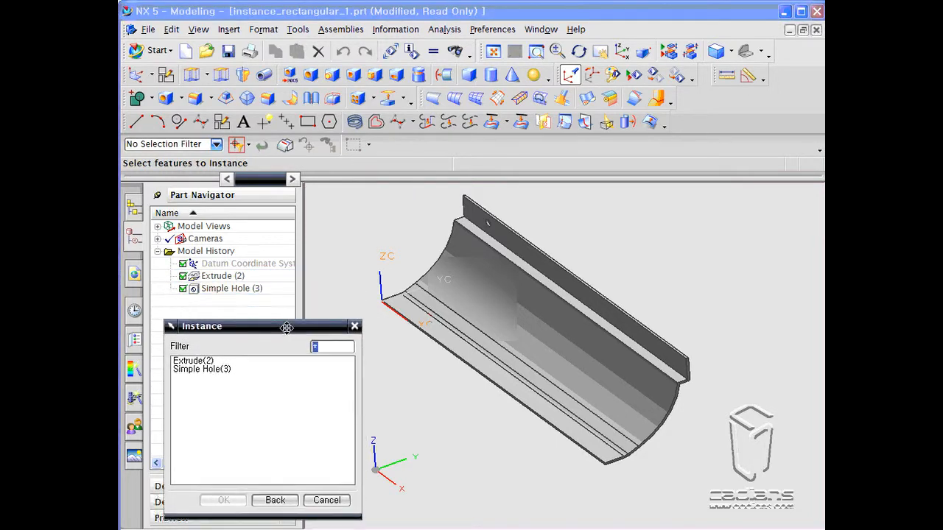
click(207, 360)
click(197, 369)
click(201, 361)
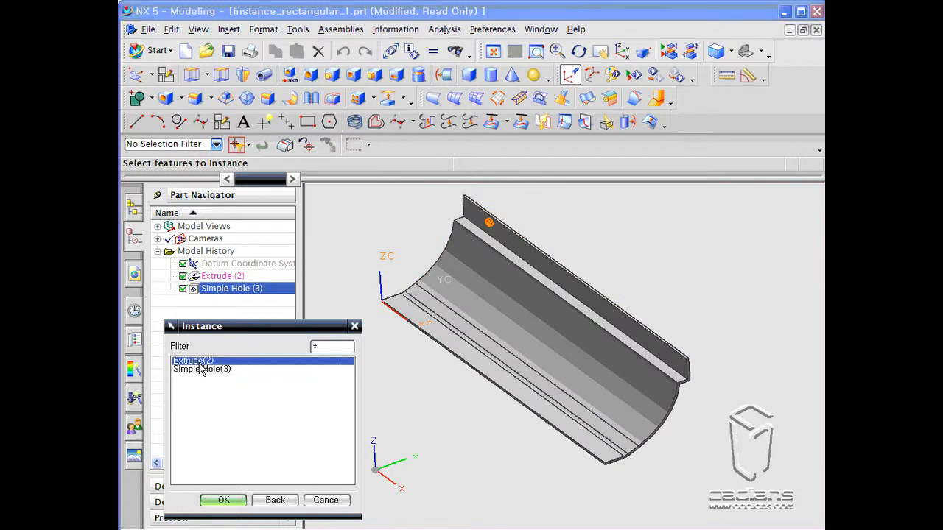
click(201, 368)
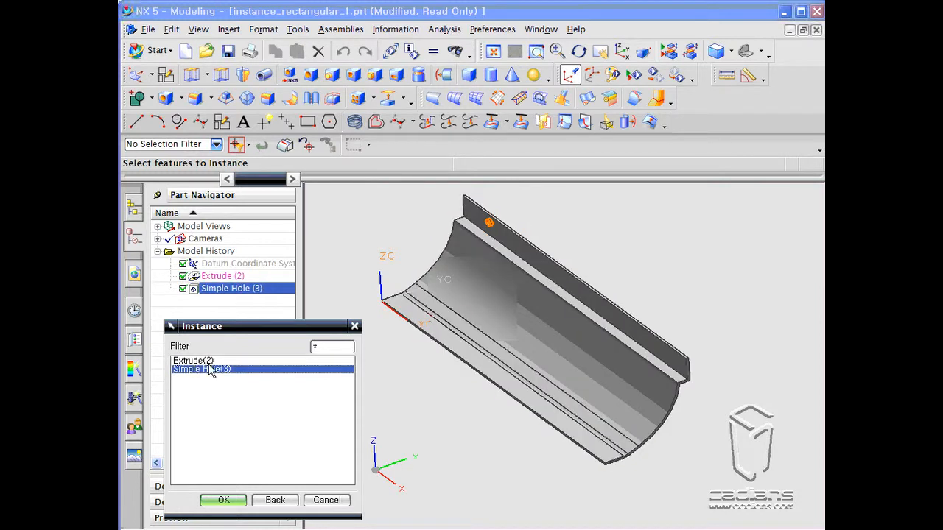
drag(242, 327, 240, 307)
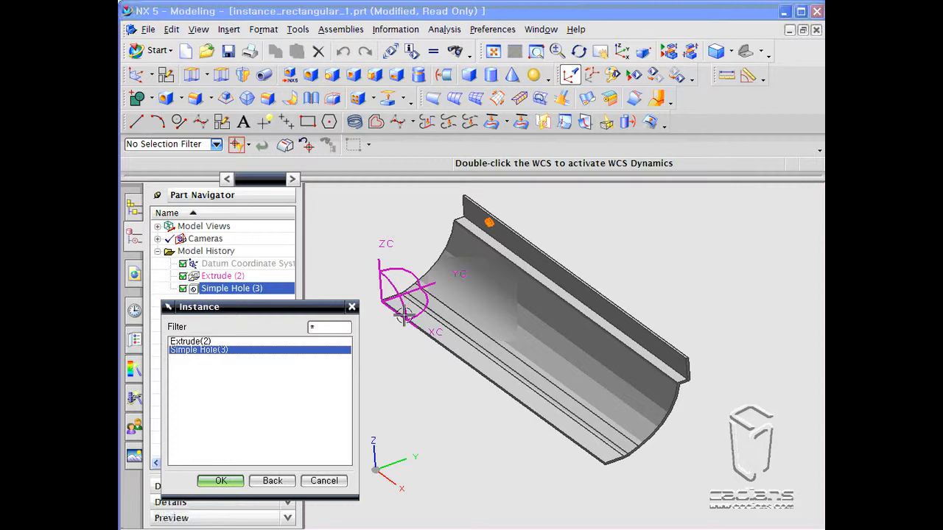
click(323, 480)
- Reorient the WCS dynamically so XC runs along the channel's length and YC points up
double_click(378, 284)
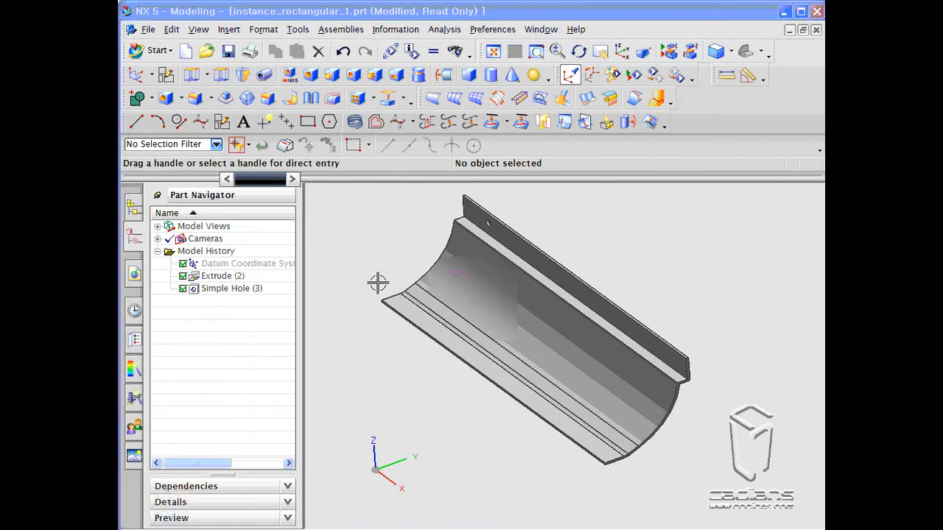
drag(416, 255, 357, 317)
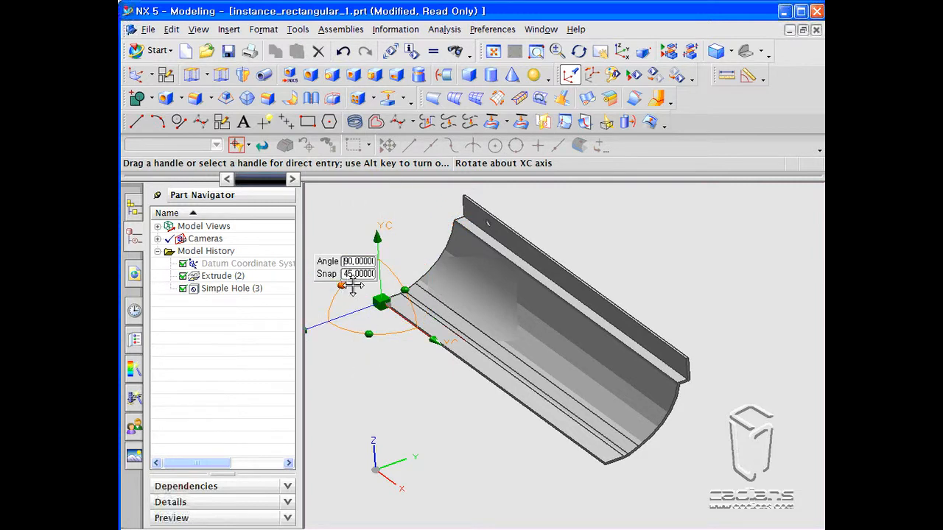
drag(343, 286, 400, 269)
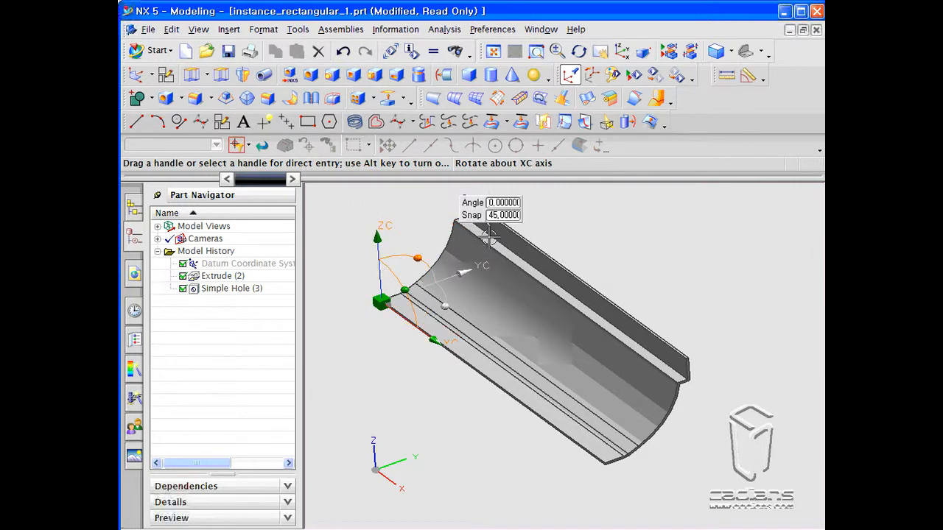
shift+middle_drag(569, 248, 558, 297)
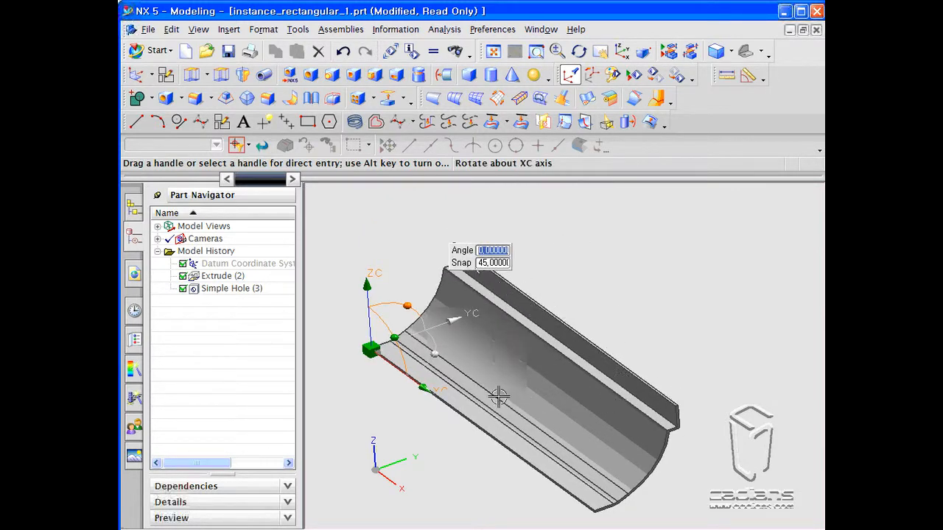
drag(433, 355, 368, 395)
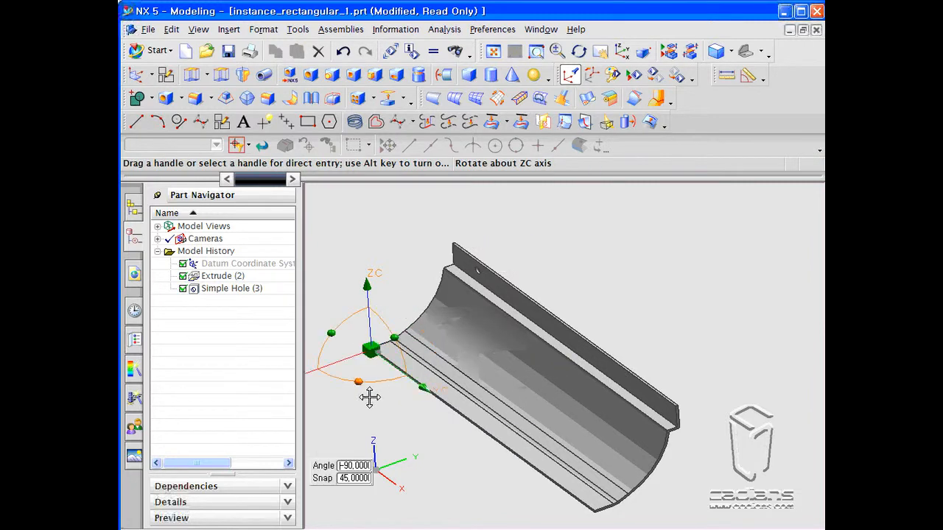
drag(334, 329, 387, 404)
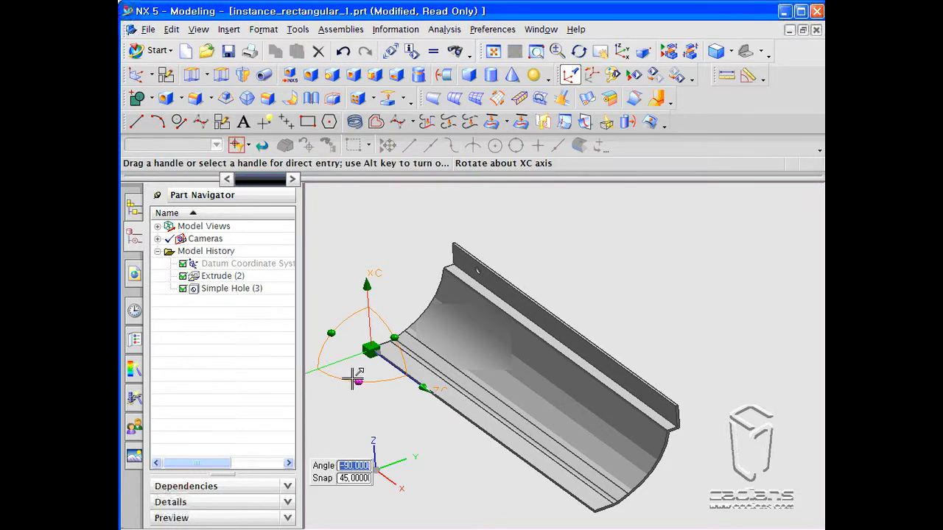
drag(333, 335, 385, 318)
drag(440, 352, 369, 420)
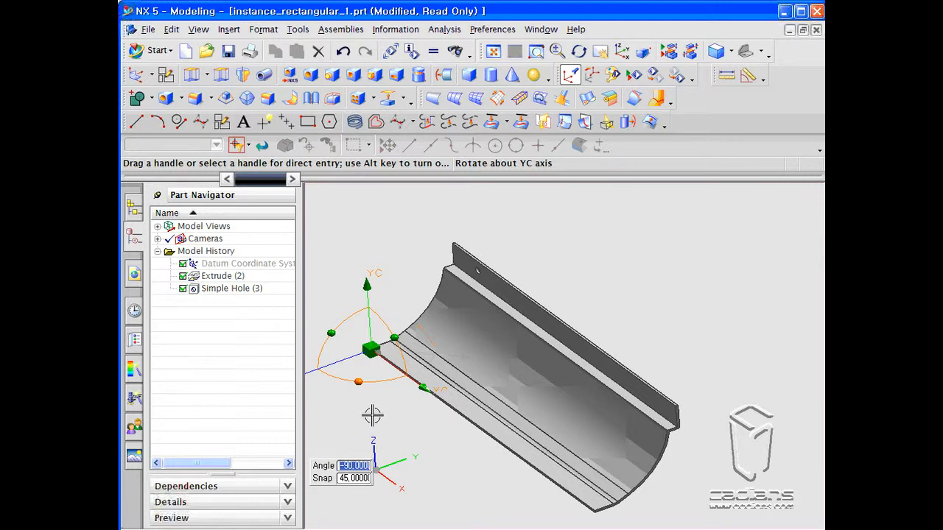
middle_click(378, 408)
shift+middle_drag(379, 421, 406, 410)
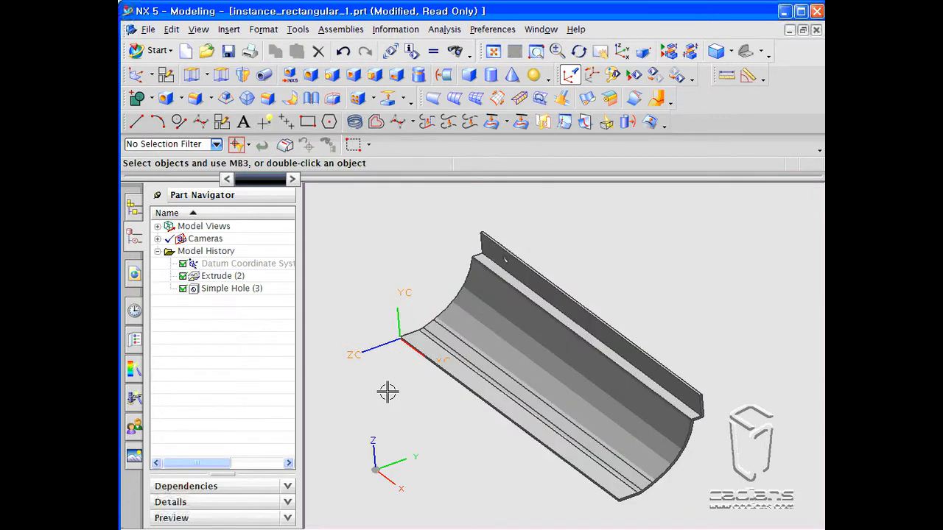
- Start a rectangular Instance Feature array and select the Simple Hole feature to pattern
click(358, 99)
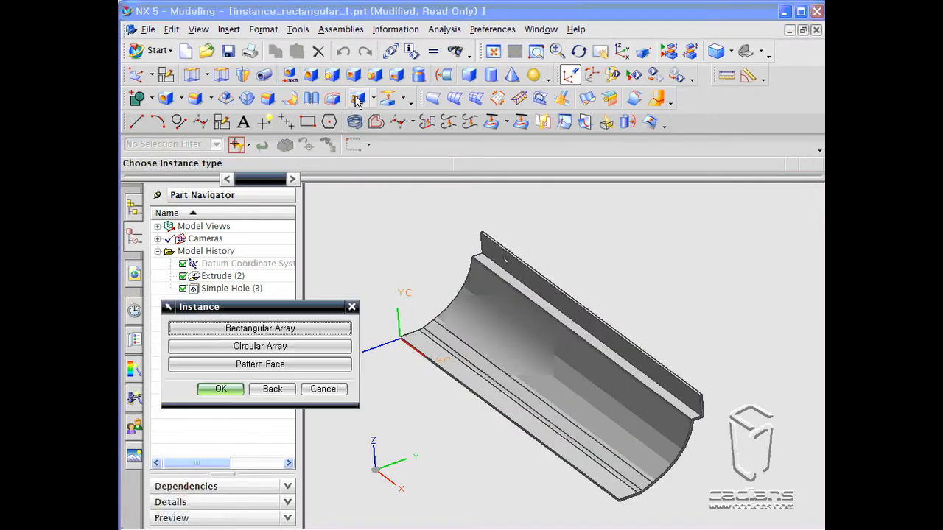
click(268, 331)
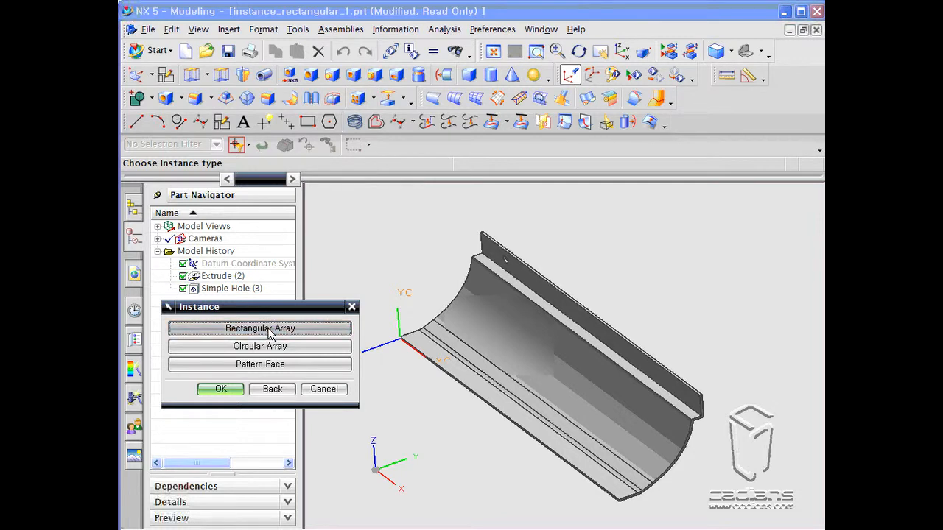
click(228, 350)
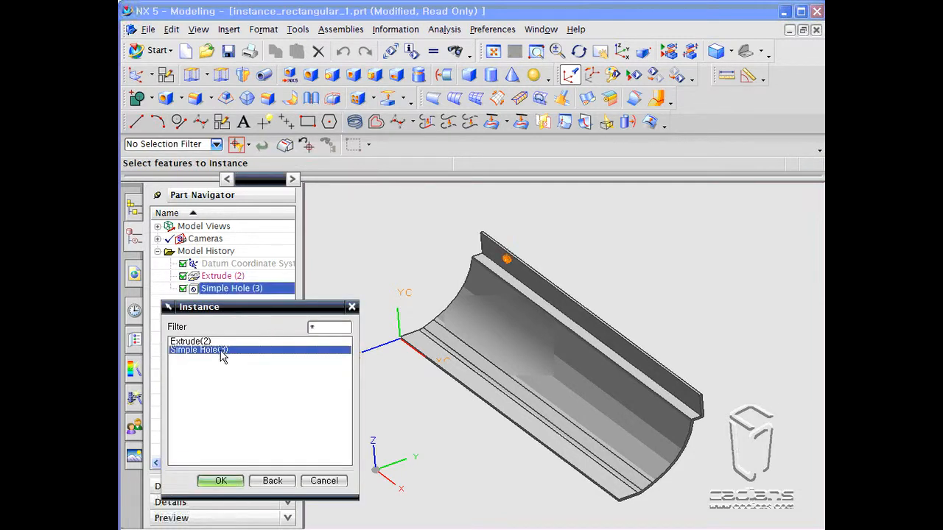
click(219, 481)
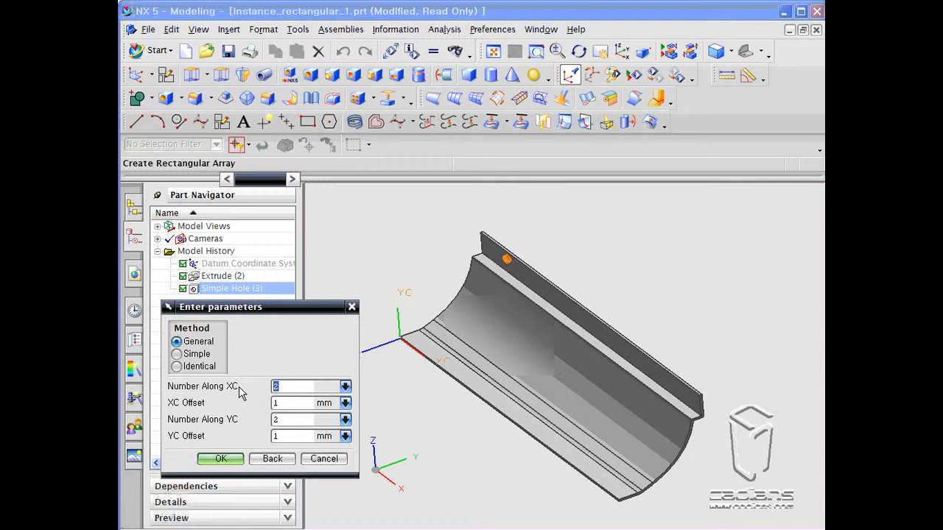
- Enter 5 along XC at 70 mm offset and 2 along YC at 100 mm offset, preview, and decline
text(5)
text(2)
key(Tab)
text(02)
click(219, 457)
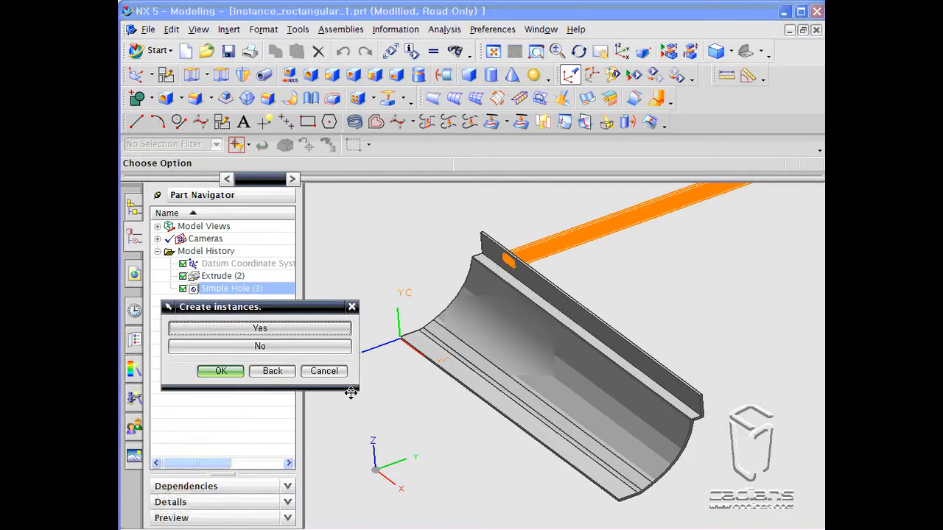
click(269, 348)
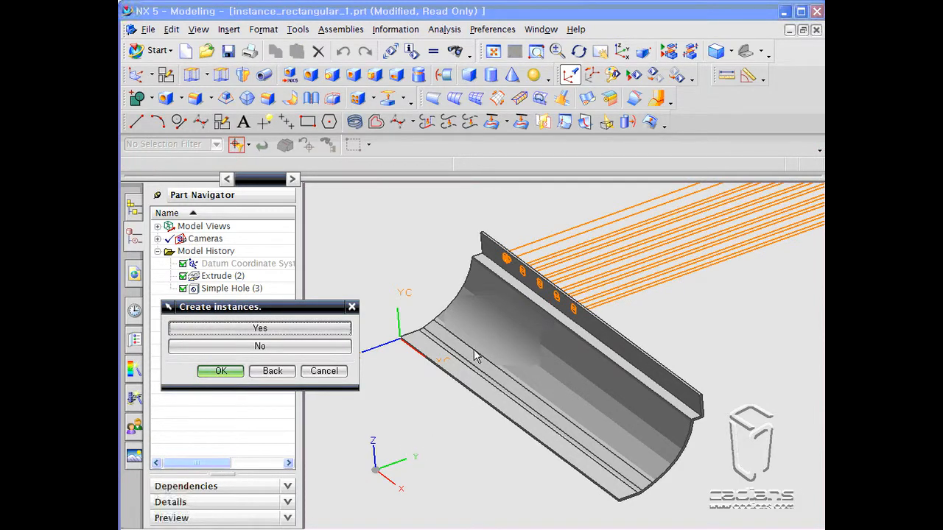
ctrl+middle_drag(479, 245, 485, 391)
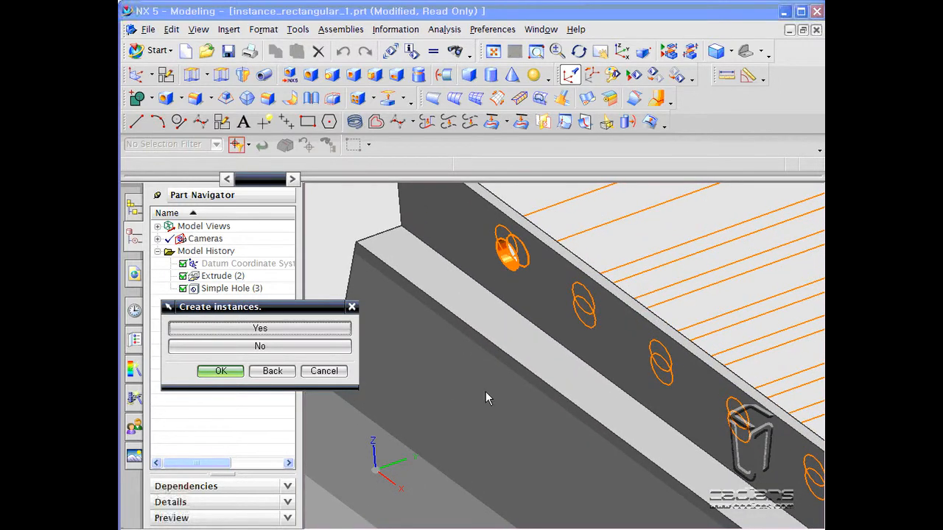
click(261, 345)
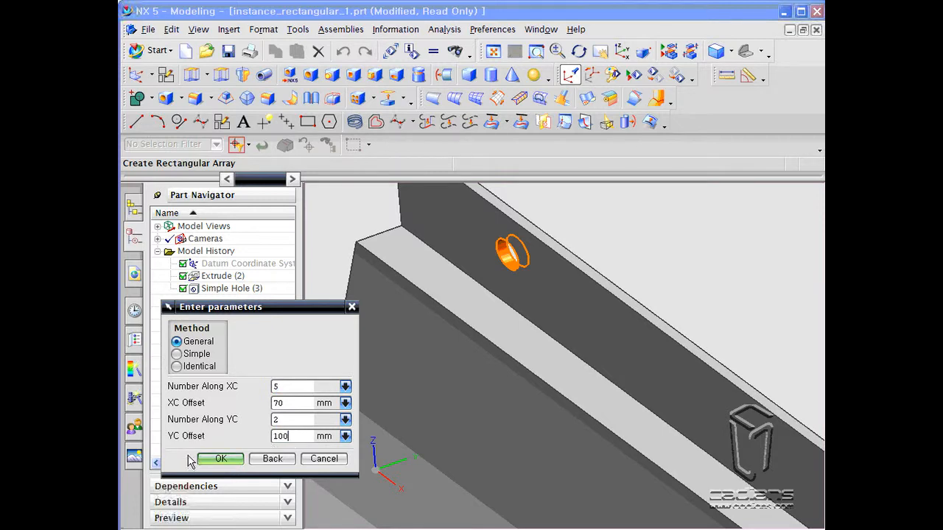
- Preview the hole array again, zooming in on the channel flange, and decline it
click(215, 459)
ctrl+middle_drag(477, 337, 526, 244)
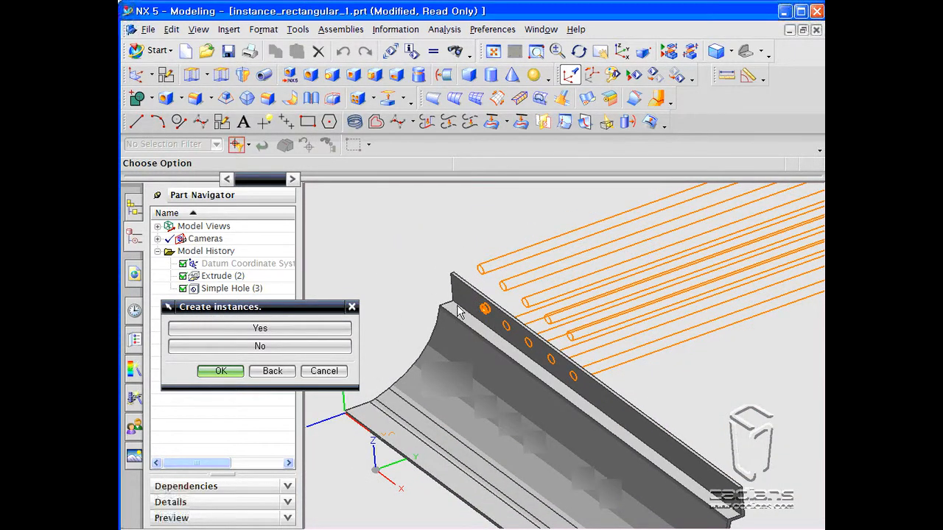
ctrl+middle_drag(457, 313, 474, 280)
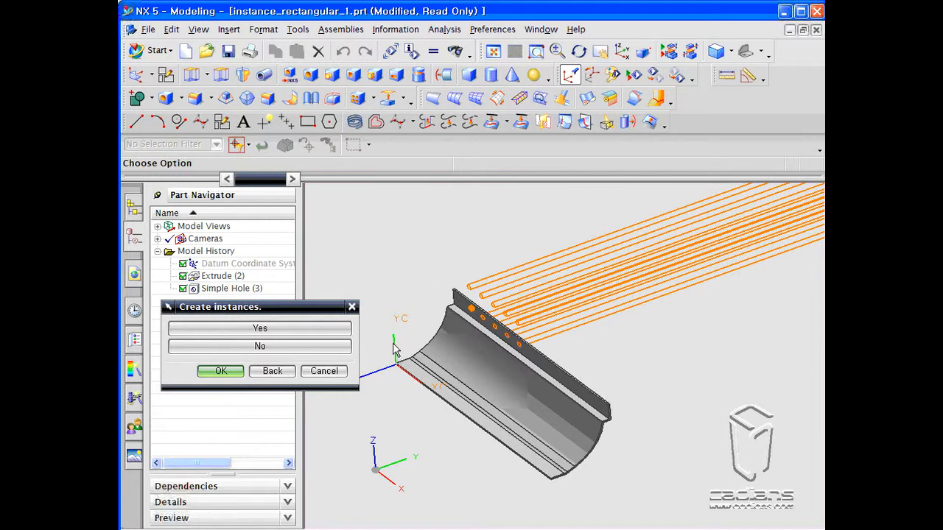
scroll(471, 316, up, 3)
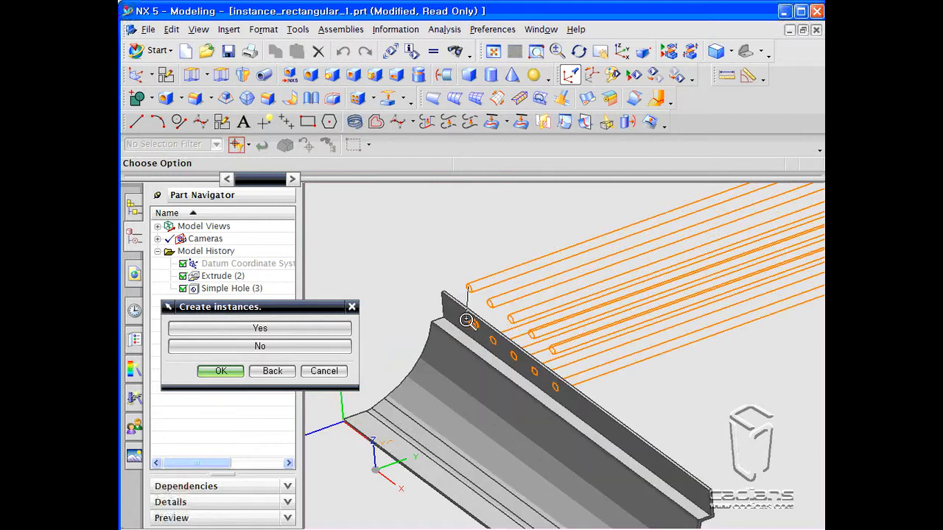
scroll(466, 319, up, 1)
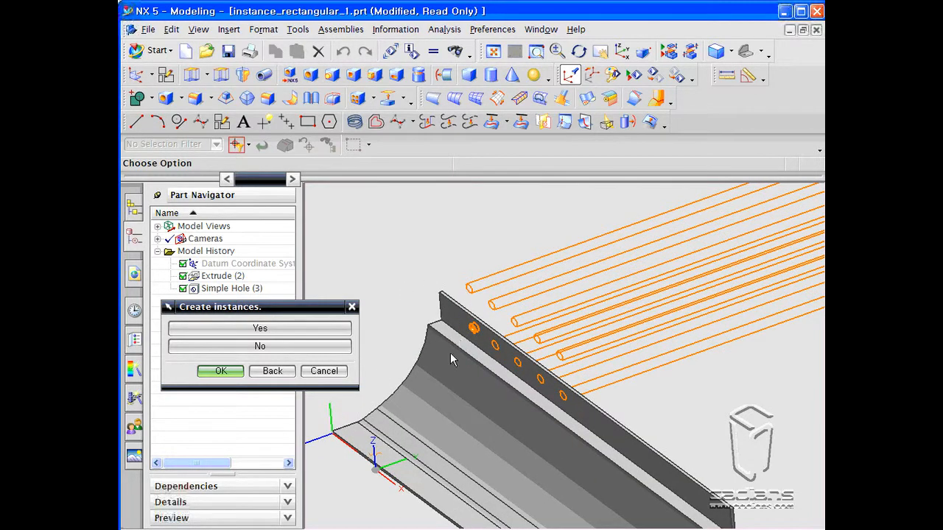
click(275, 347)
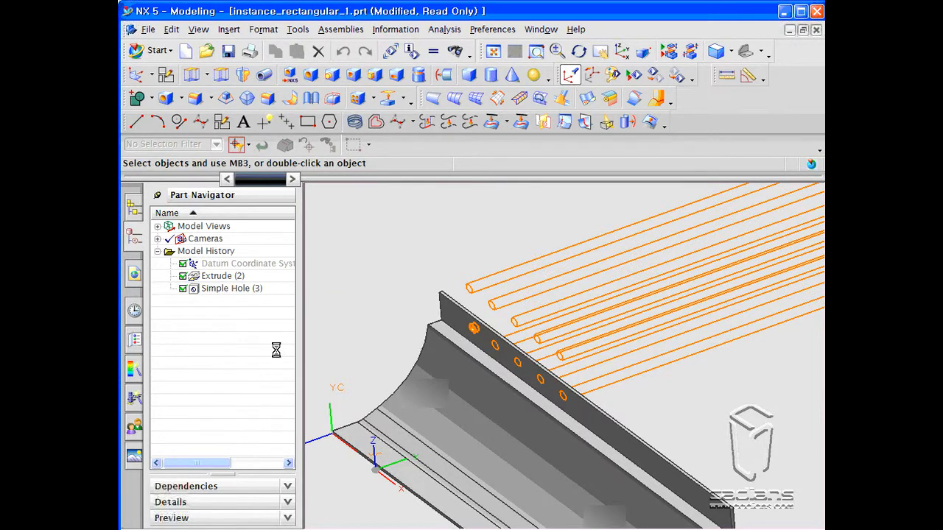
- Set Number Along YC to 1, create the hole instances, and close the feature list
key(Tab)
key(Tab)
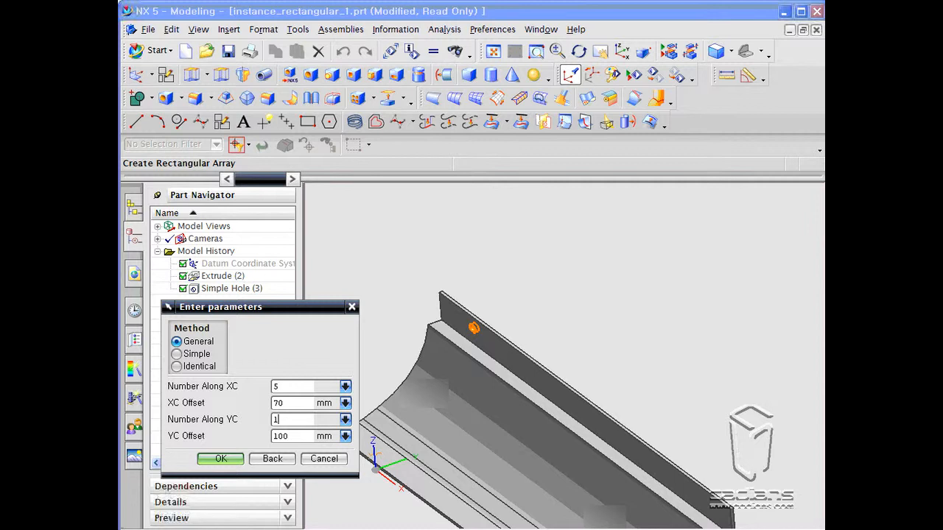
double_click(291, 405)
text(100)
click(221, 459)
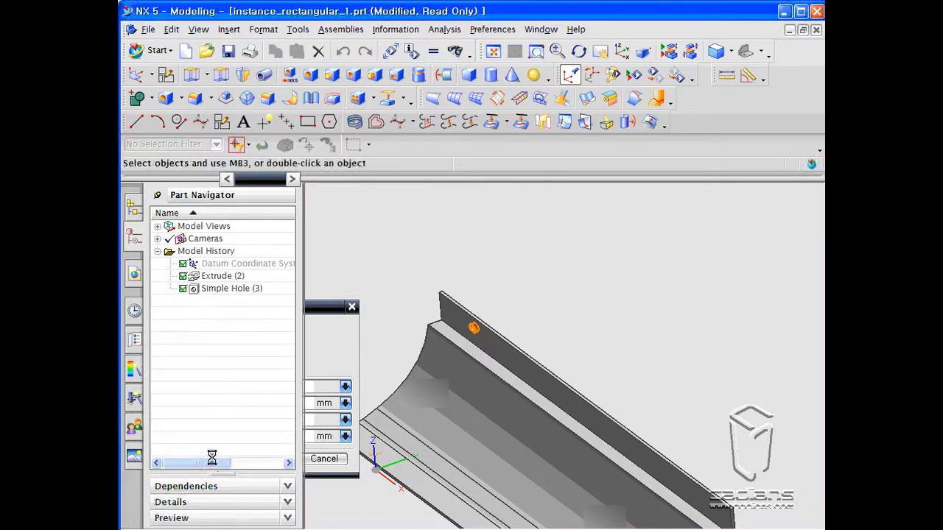
shift+middle_drag(468, 418, 440, 358)
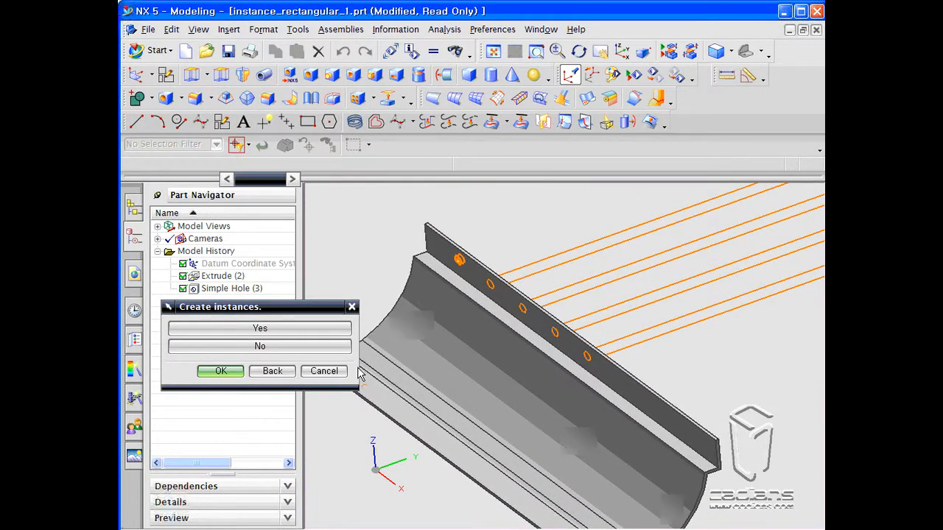
click(220, 370)
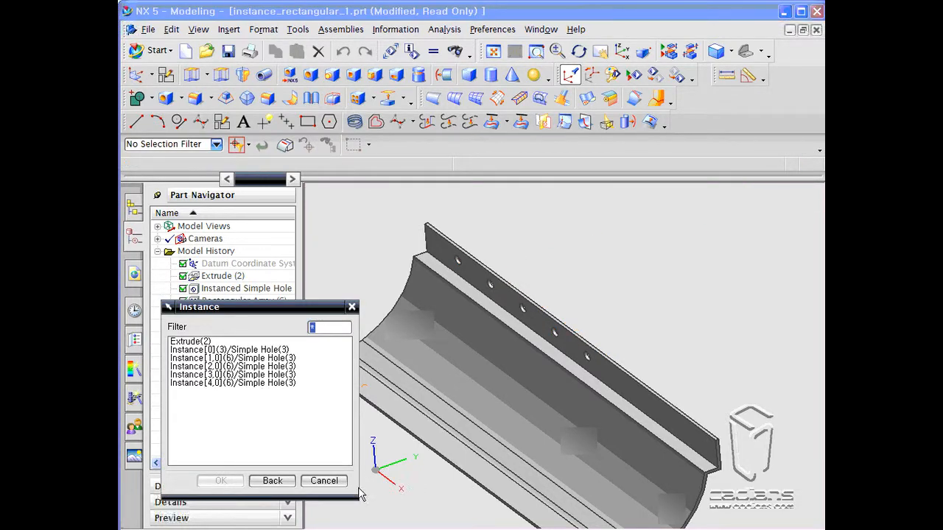
click(324, 481)
- Switch to the instance_circular.prt part window
scroll(336, 435, down, 2)
scroll(379, 307, up, 2)
click(398, 324)
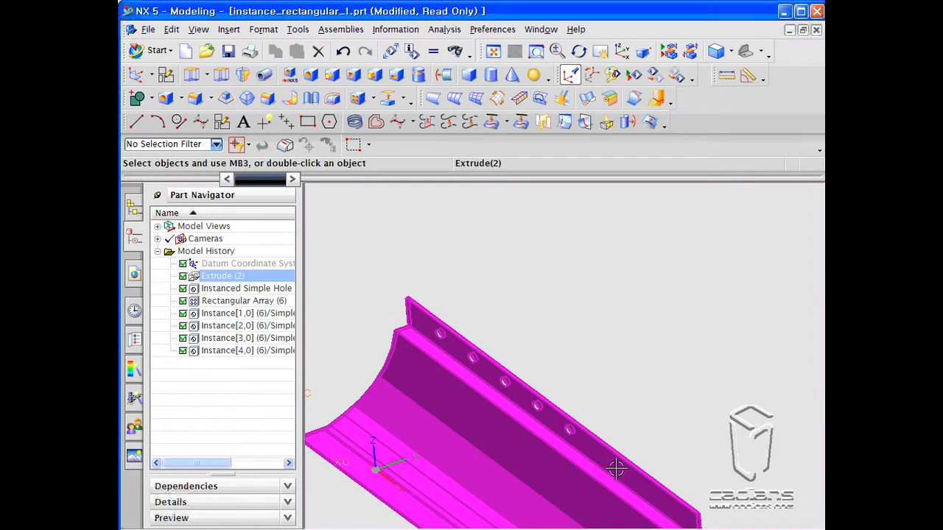
shift+middle_drag(371, 358, 417, 276)
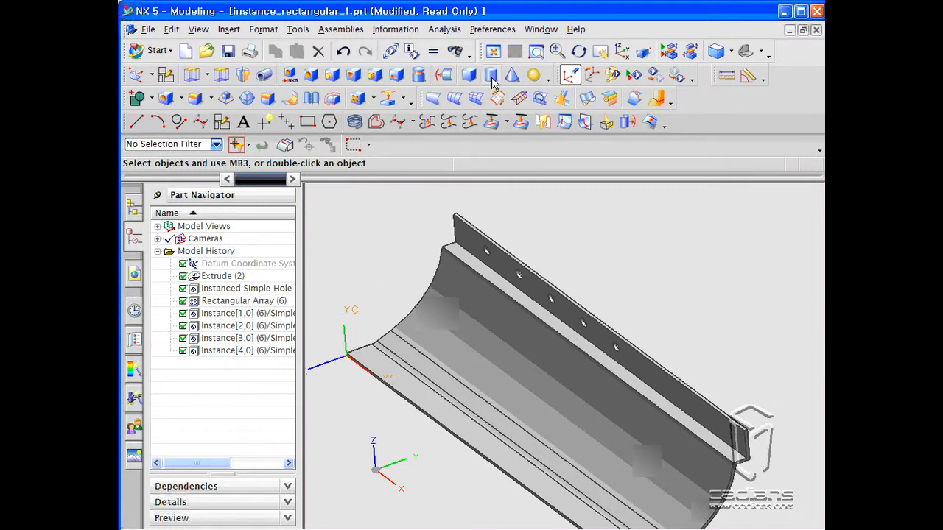
click(542, 31)
click(554, 140)
- Start a circular Instance Feature array and select the Boss feature
middle_drag(656, 230, 612, 251)
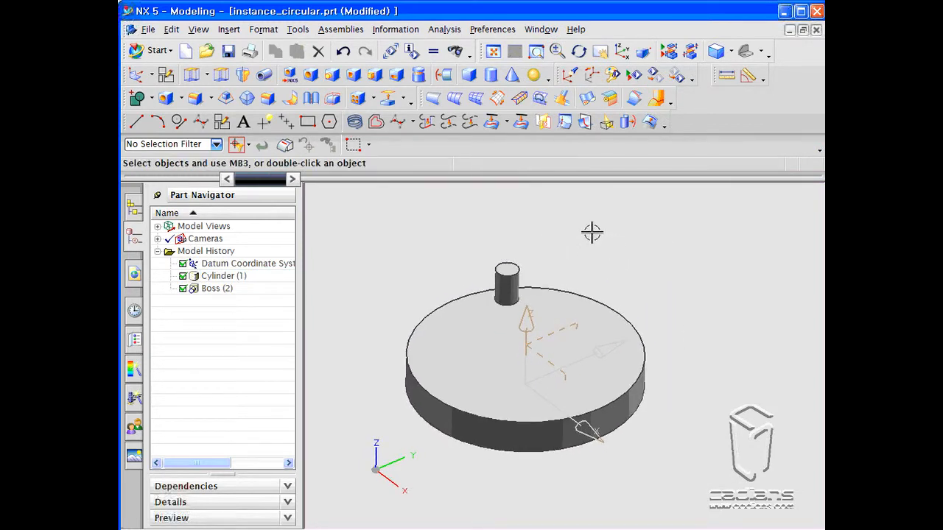
click(357, 101)
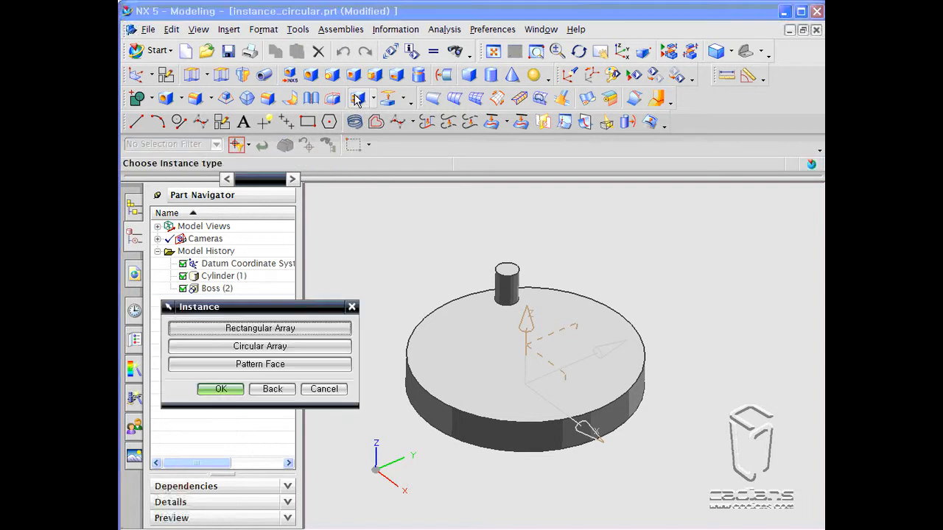
click(271, 346)
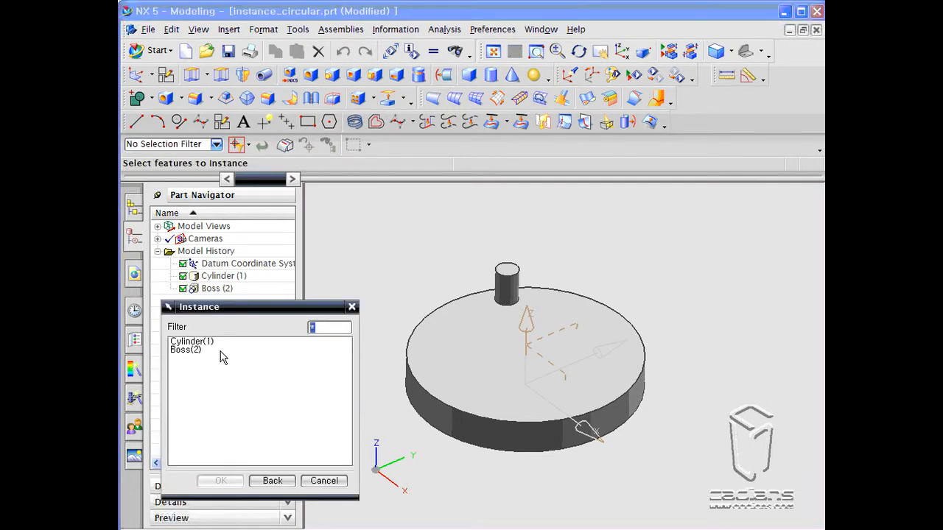
click(184, 350)
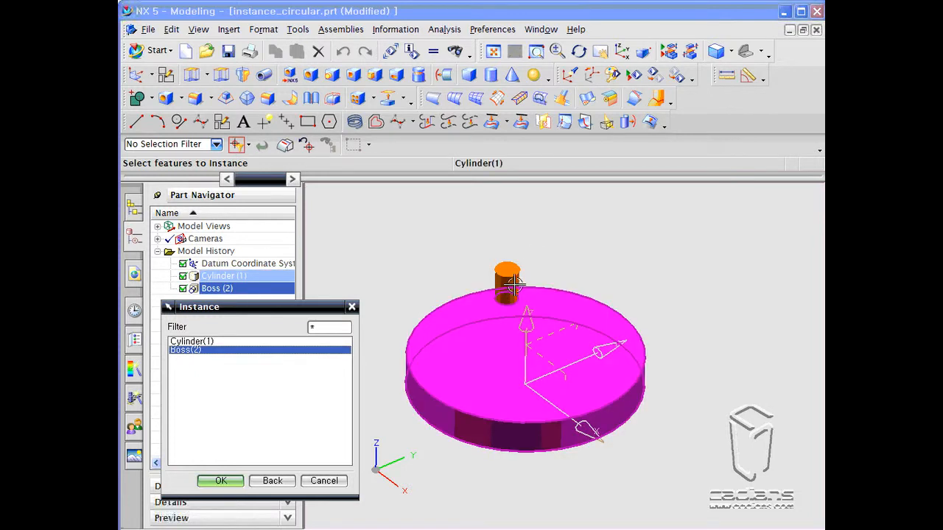
click(232, 480)
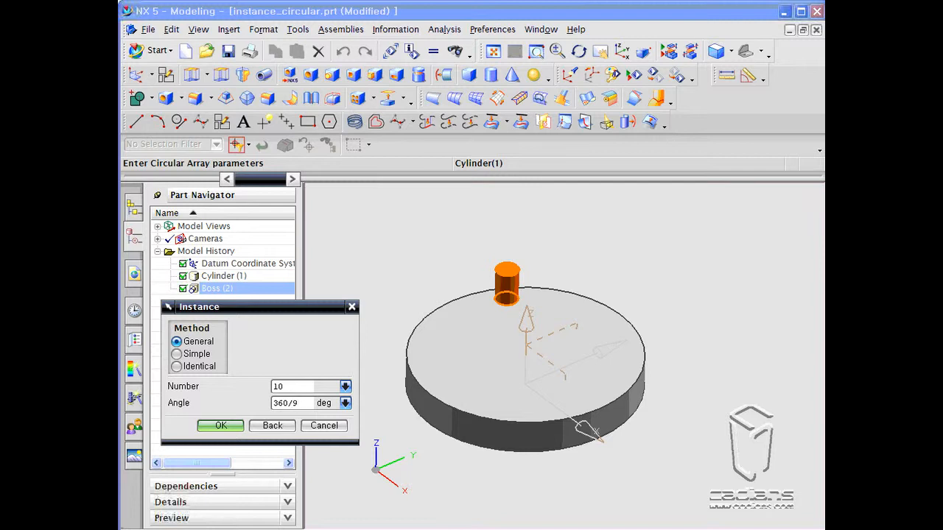
- Accept 10 instances at 360/9 degrees and choose the Point, Direction axis method
click(219, 426)
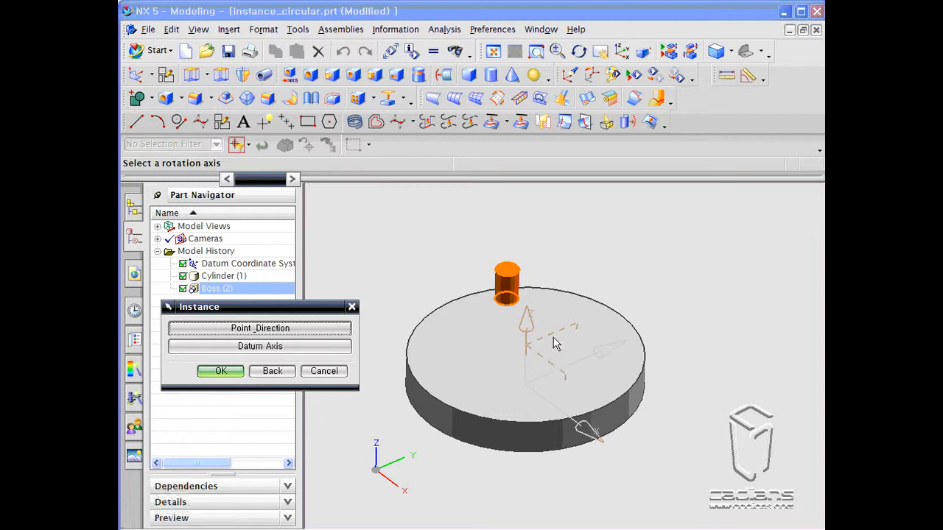
click(335, 335)
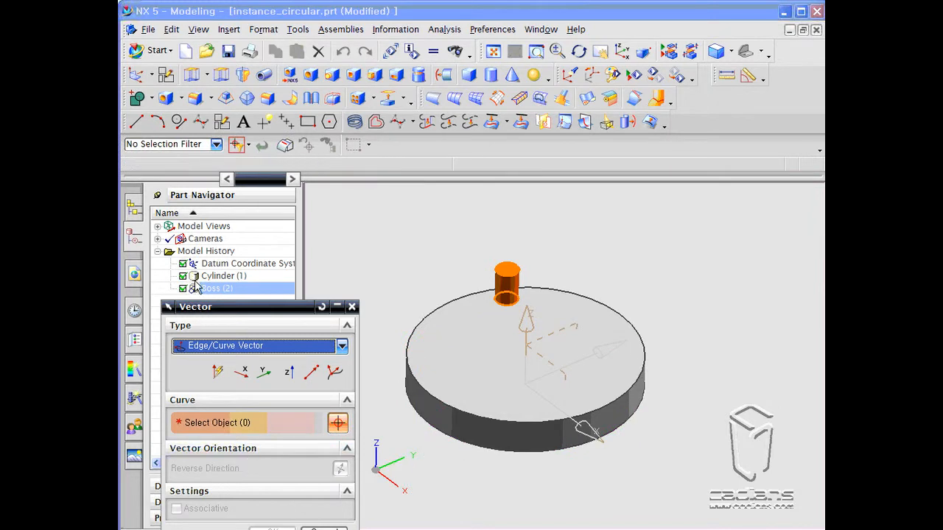
drag(221, 311, 216, 241)
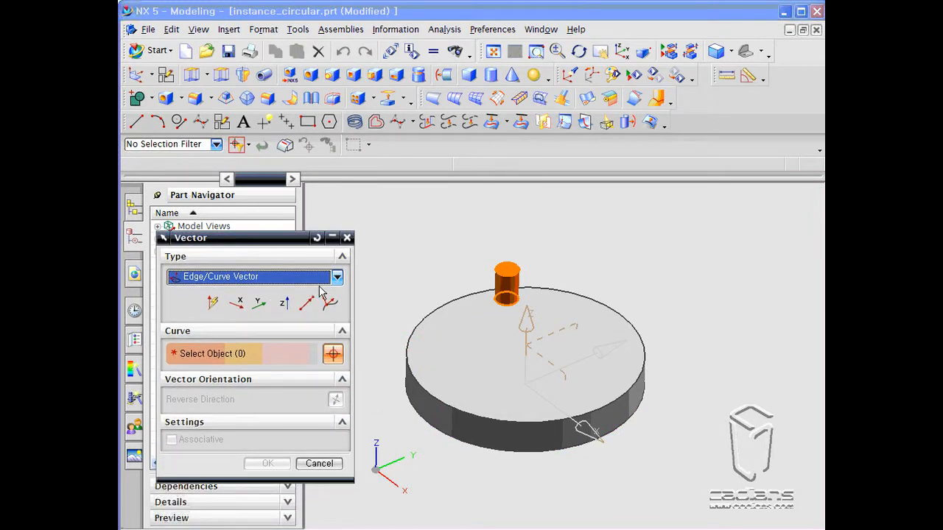
- Define the rotation axis vector with Two Points through the disc's centre
click(284, 303)
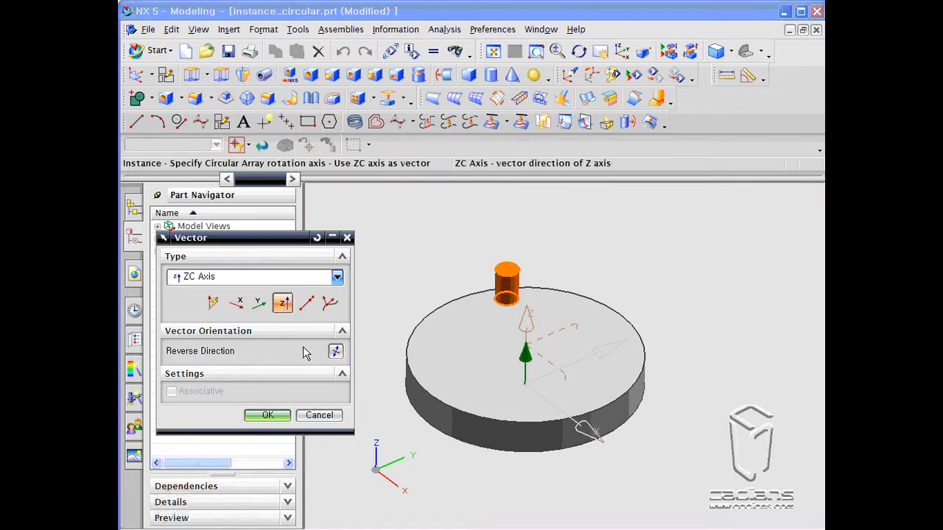
click(342, 331)
click(341, 331)
click(337, 277)
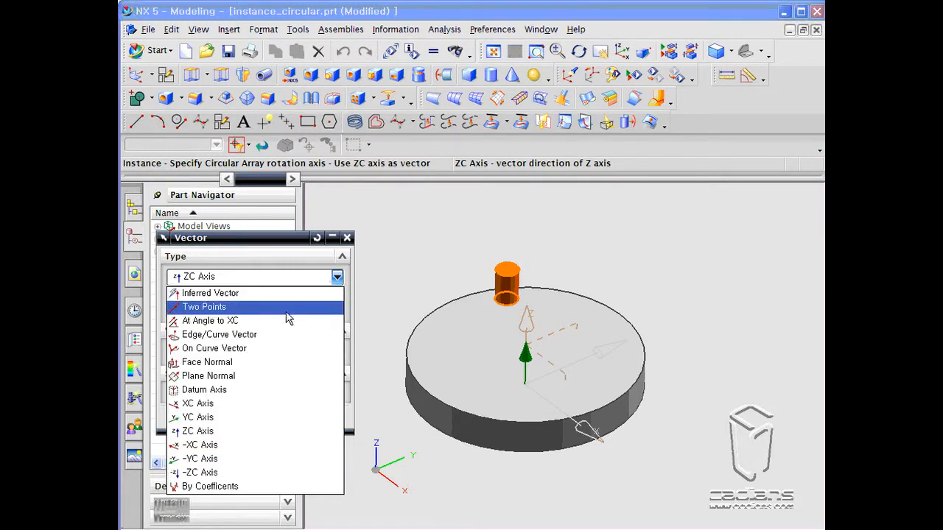
click(204, 306)
click(498, 448)
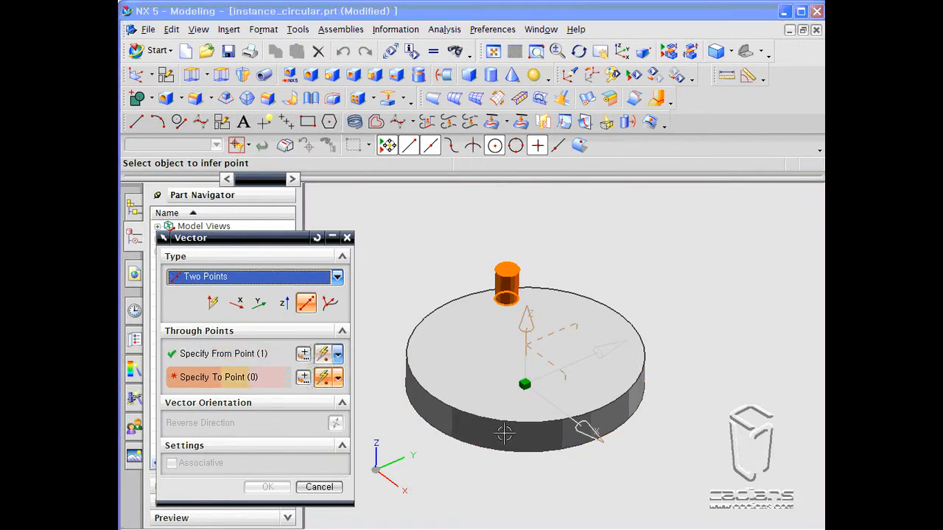
click(508, 418)
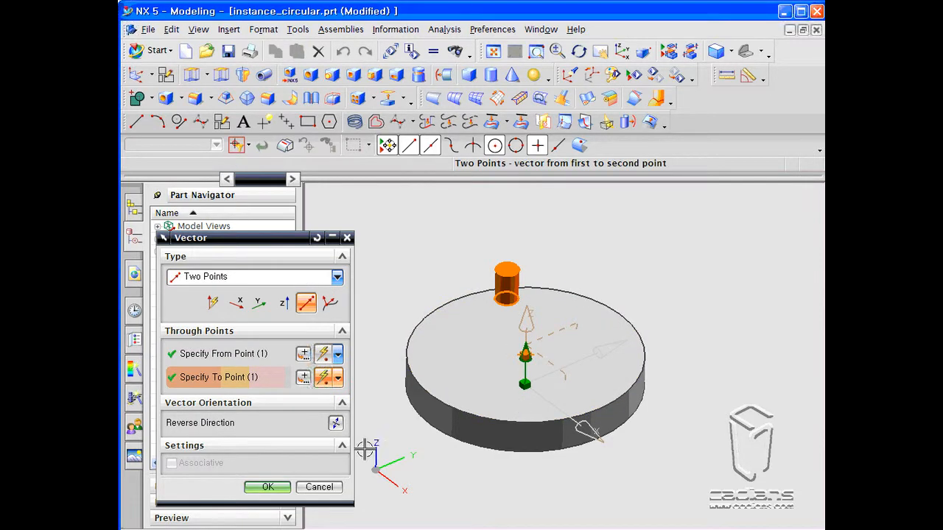
click(274, 489)
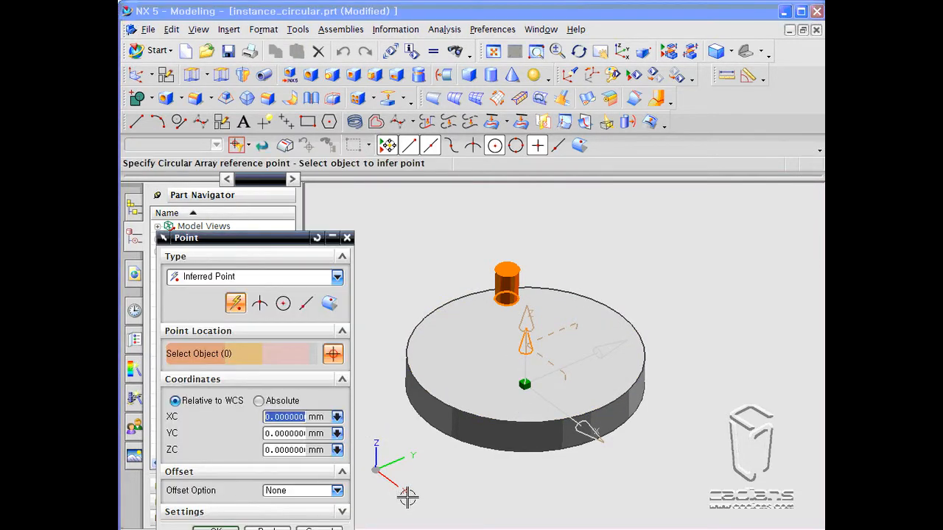
- Accept the origin as the circular array reference point and create the boss instances around the disc
drag(258, 236, 223, 139)
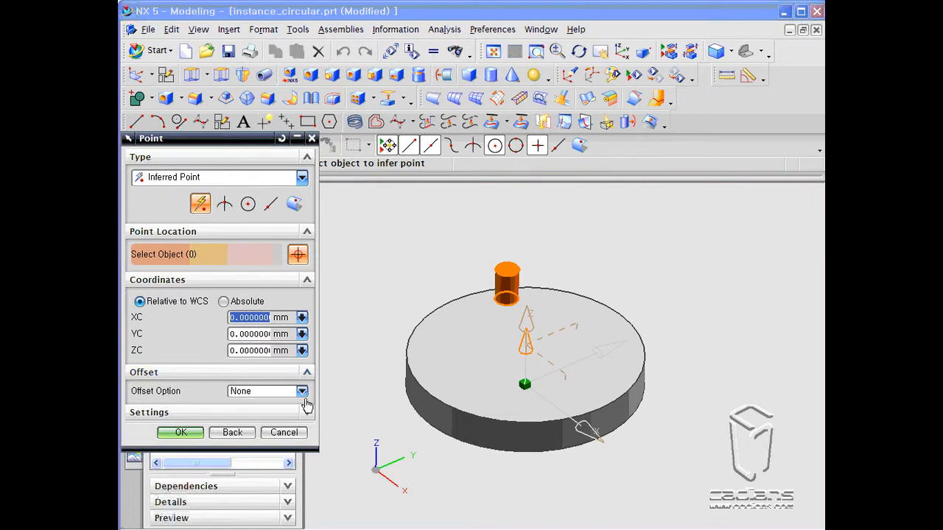
click(181, 438)
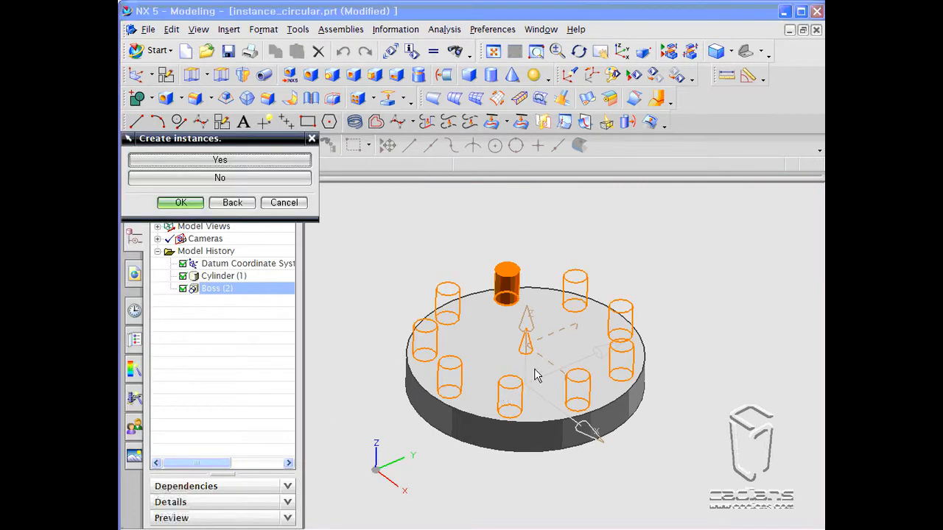
middle_drag(546, 373, 548, 398)
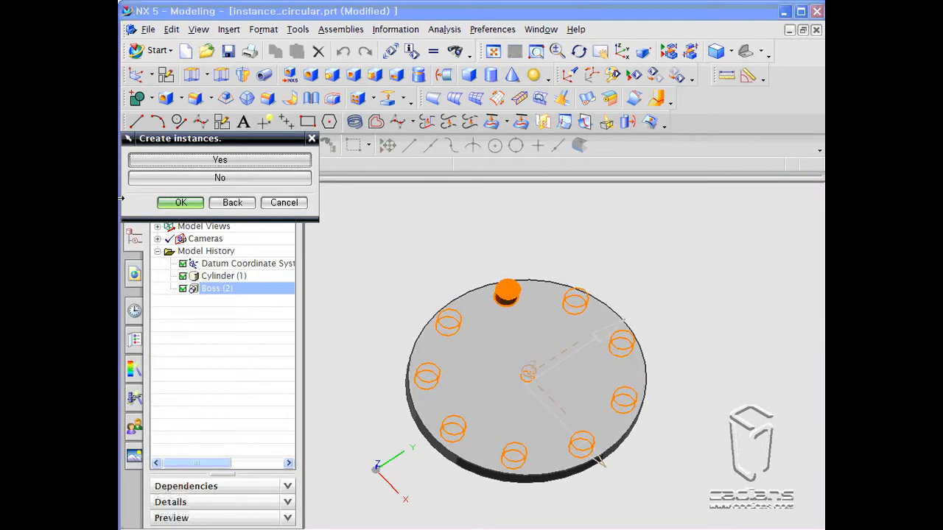
click(182, 203)
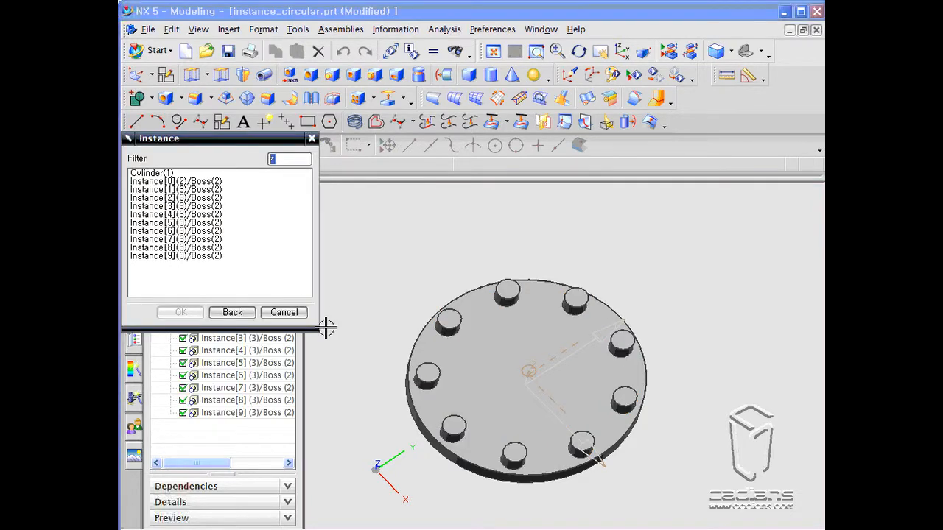
click(281, 312)
middle_drag(337, 333, 368, 324)
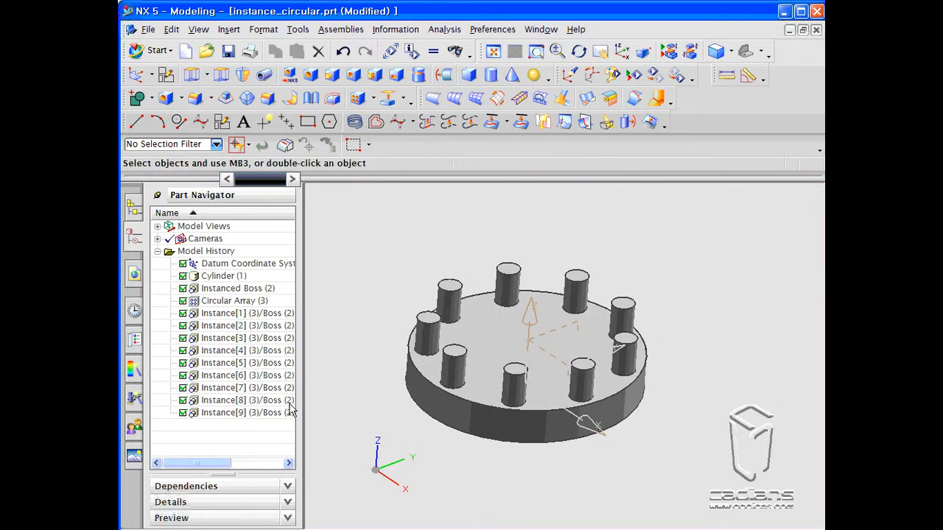
click(278, 413)
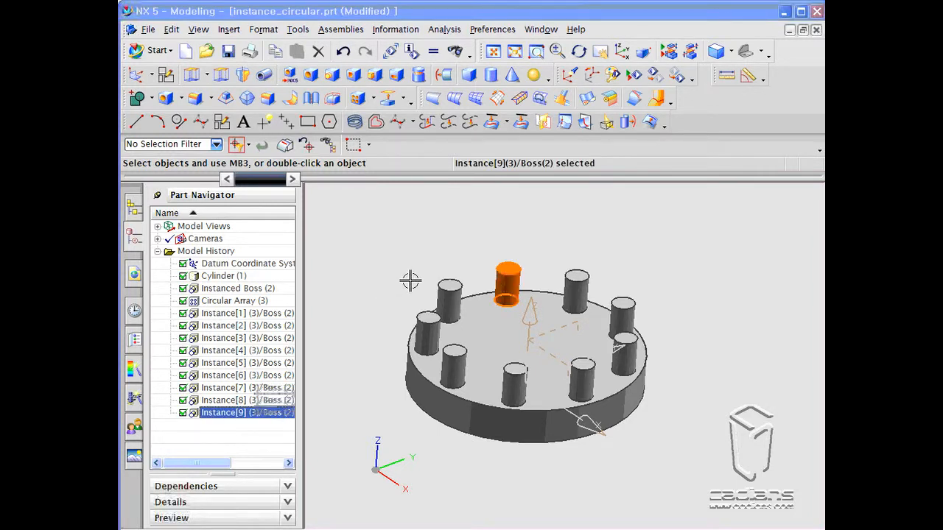
key(Escape)
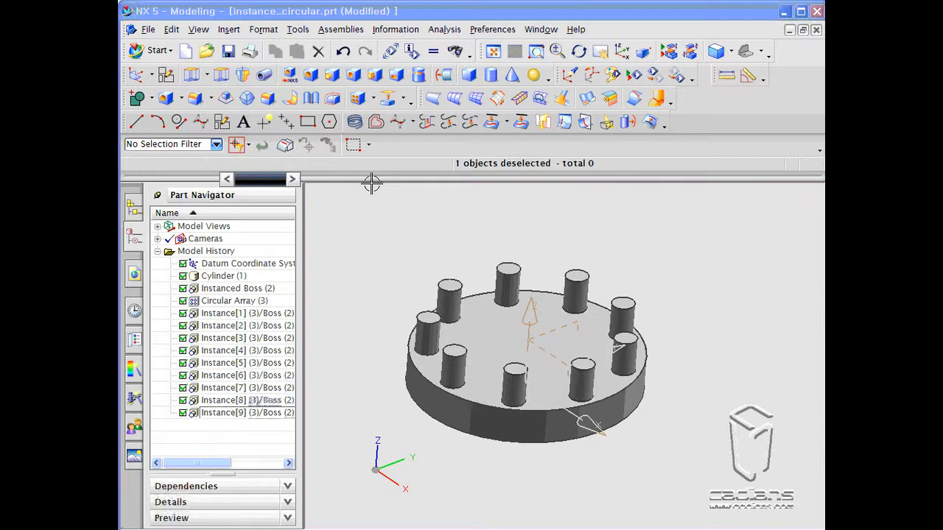
- Try a circular Instance Feature array of the cylinder and all boss instances with 4 copies at 90 degrees
scroll(372, 218, down, 3)
middle_drag(371, 219, 368, 244)
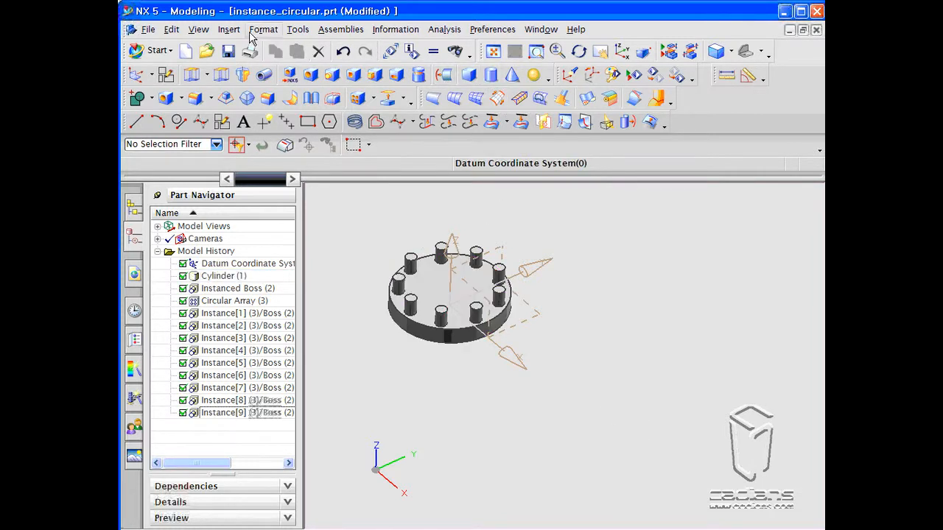
click(357, 98)
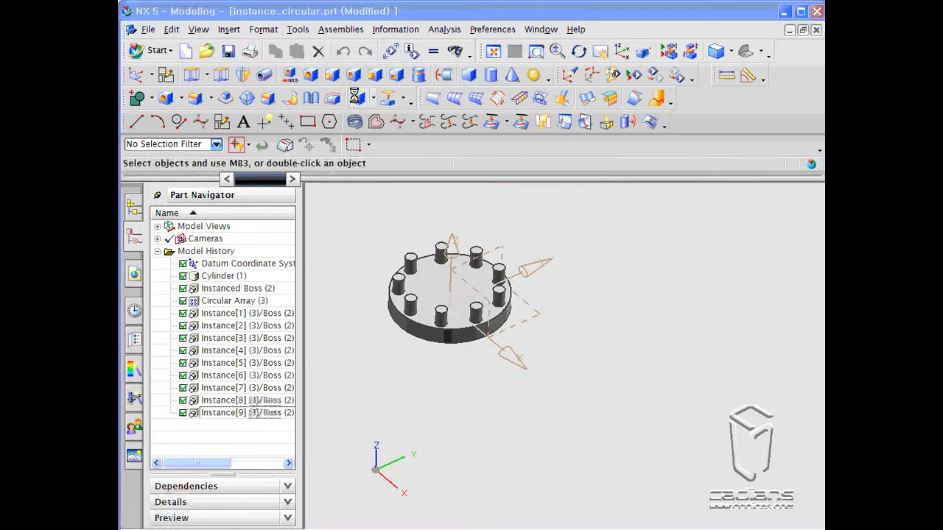
click(261, 183)
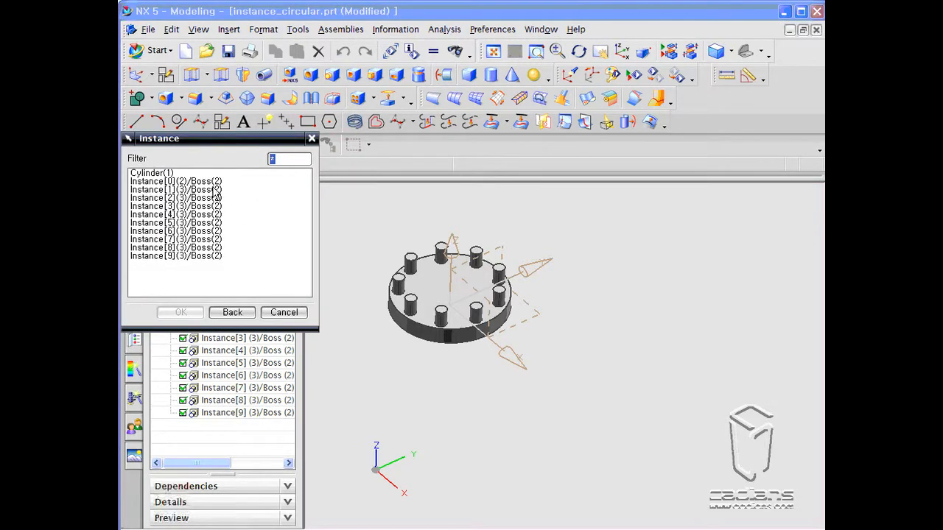
click(179, 175)
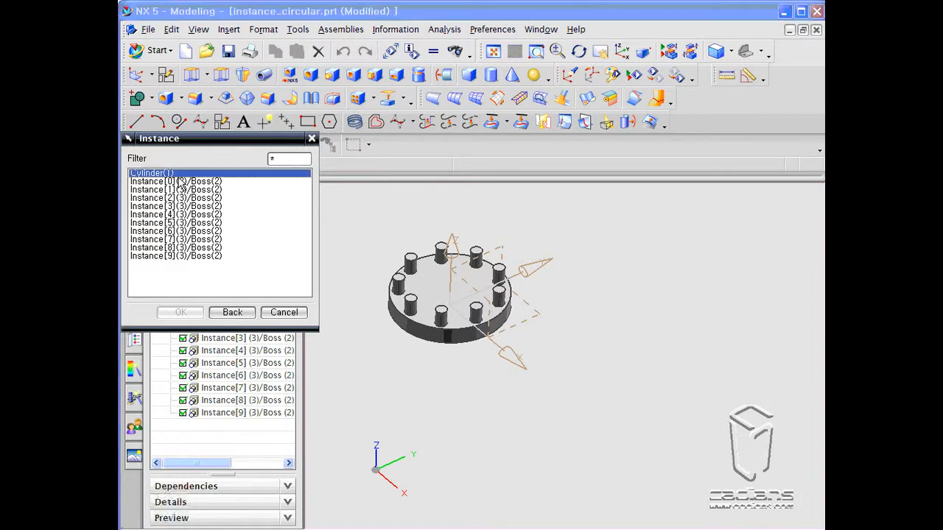
shift+click(172, 257)
click(172, 312)
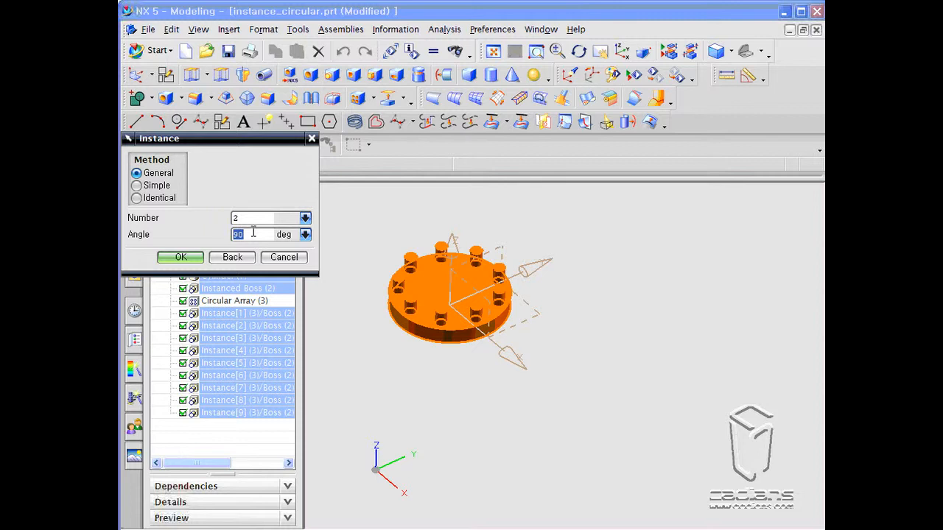
click(257, 218)
text(4)
click(179, 257)
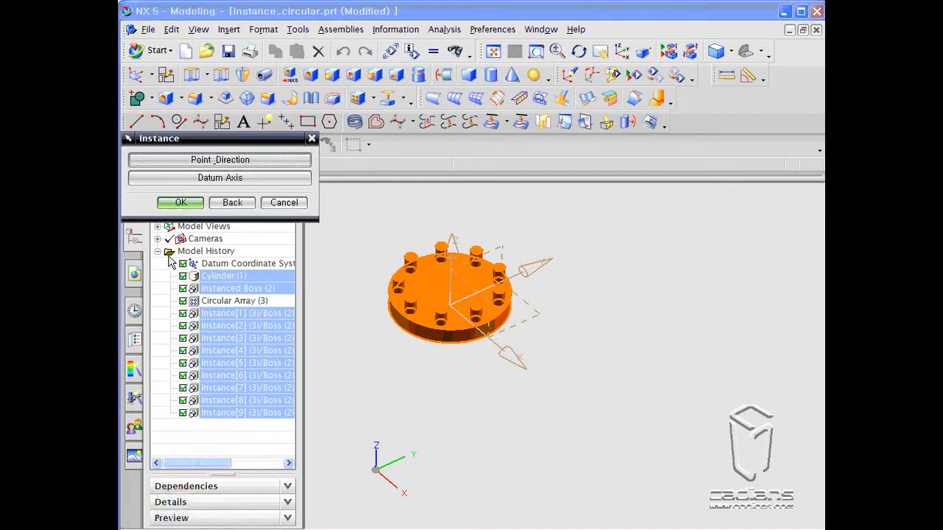
- Set the array axis to the ZC direction through a point beside the disc and create the instances
click(215, 160)
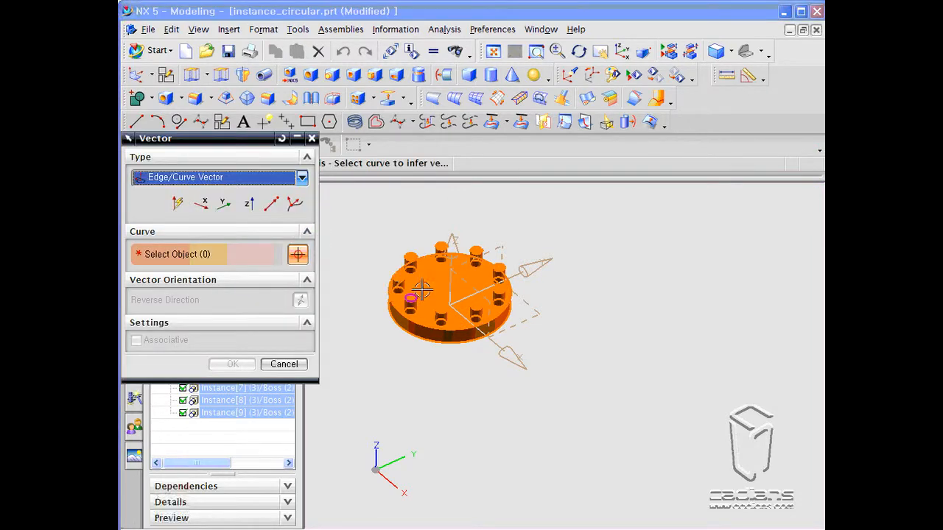
click(248, 203)
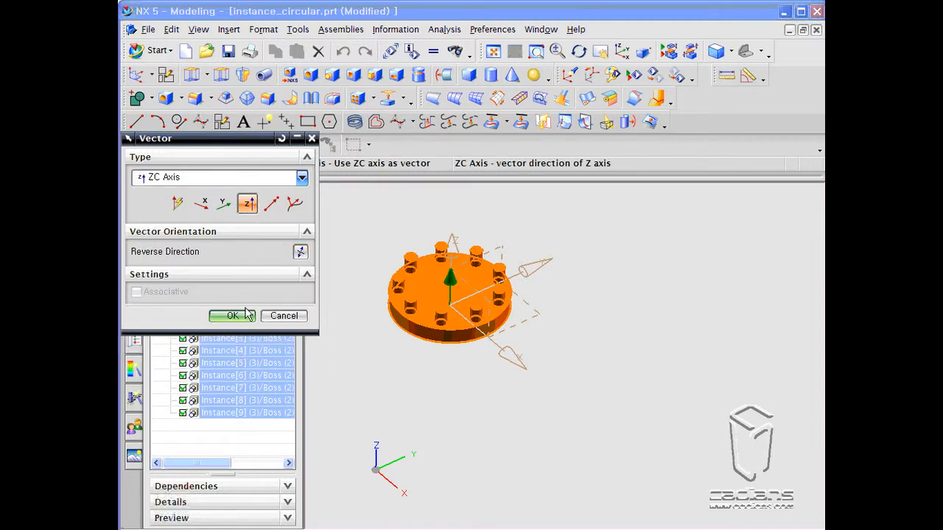
click(246, 315)
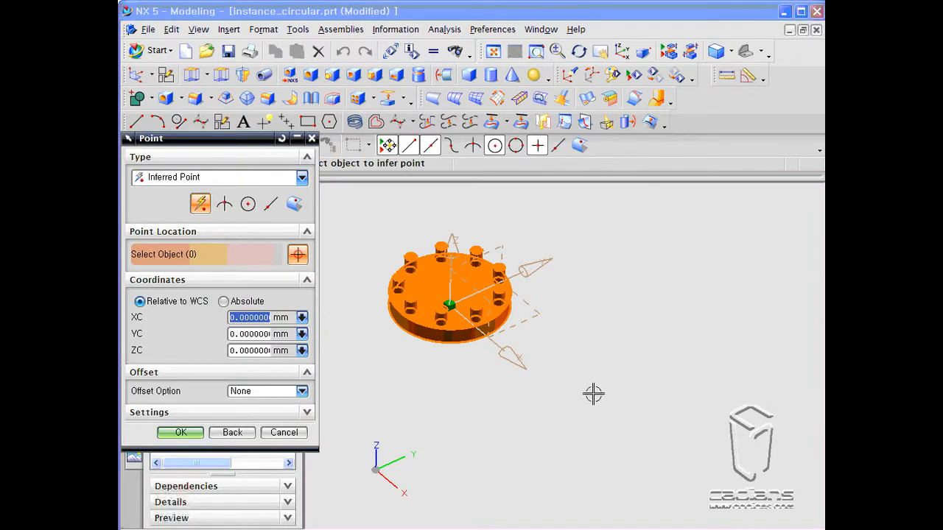
click(630, 357)
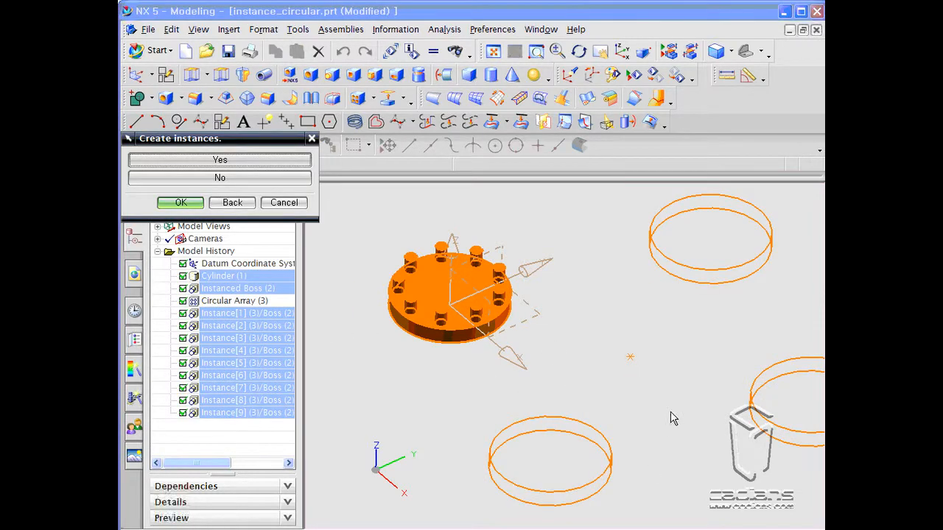
click(179, 204)
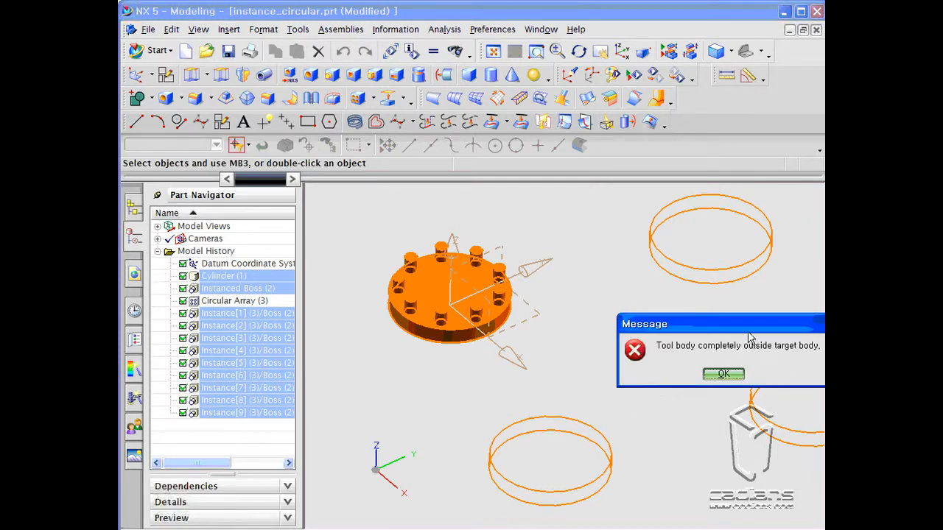
- Dismiss the error, cancel the instance dialog, and undo the circular array
drag(747, 331, 605, 342)
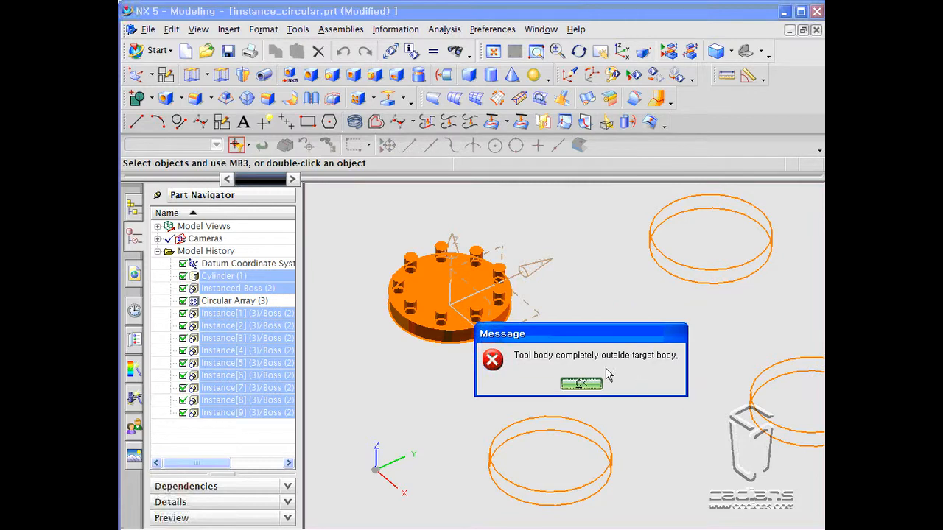
click(581, 383)
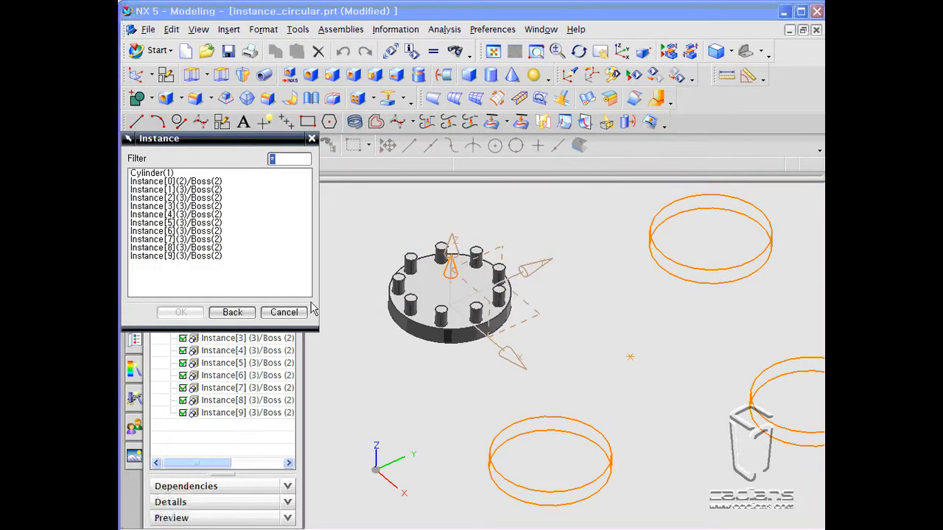
click(283, 312)
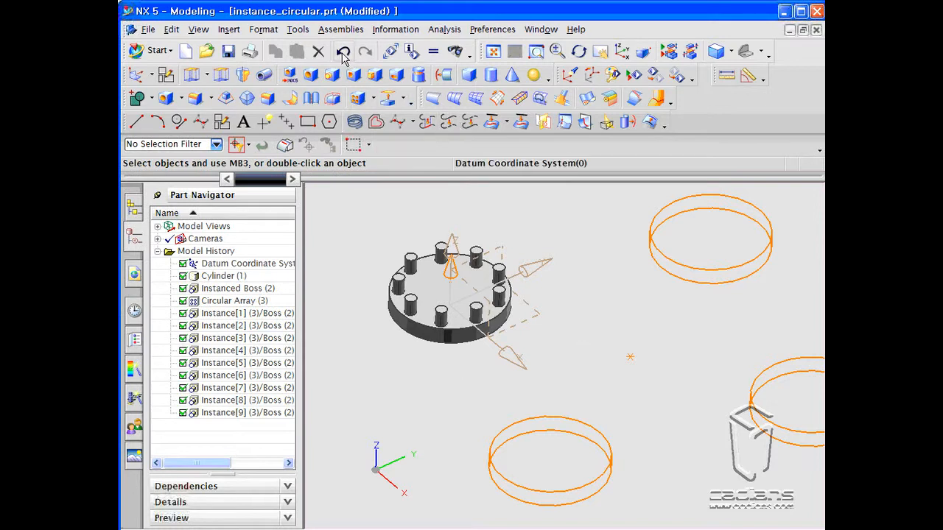
click(344, 51)
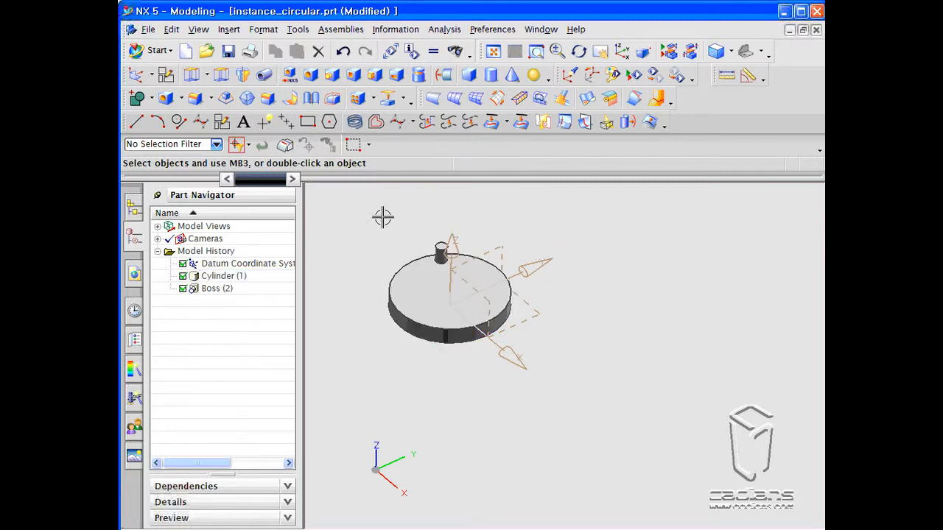
- Group the Cylinder and Boss features into a feature set named a
click(228, 292)
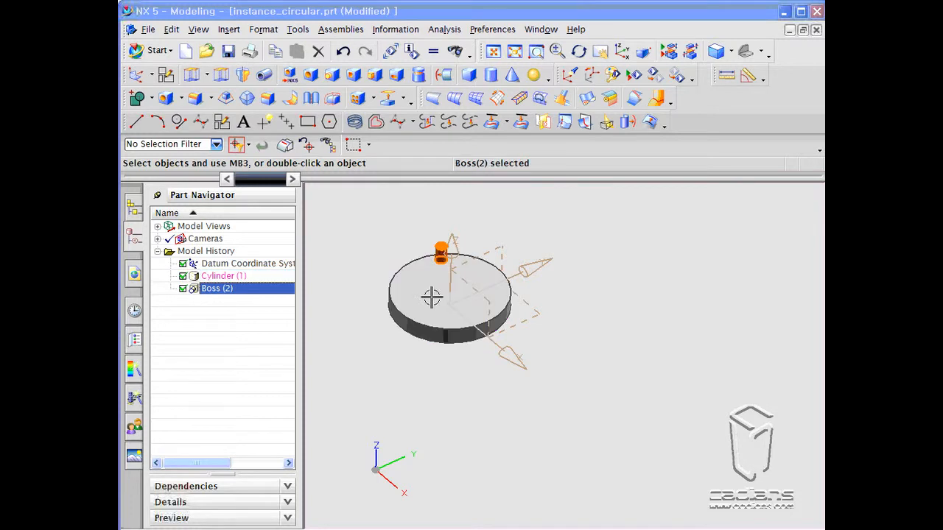
right_click(230, 280)
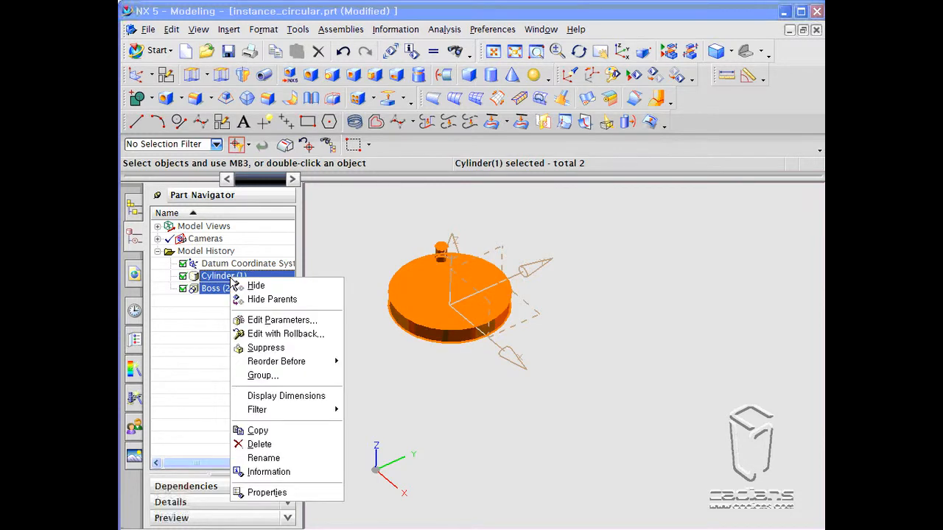
mouse_move(268, 366)
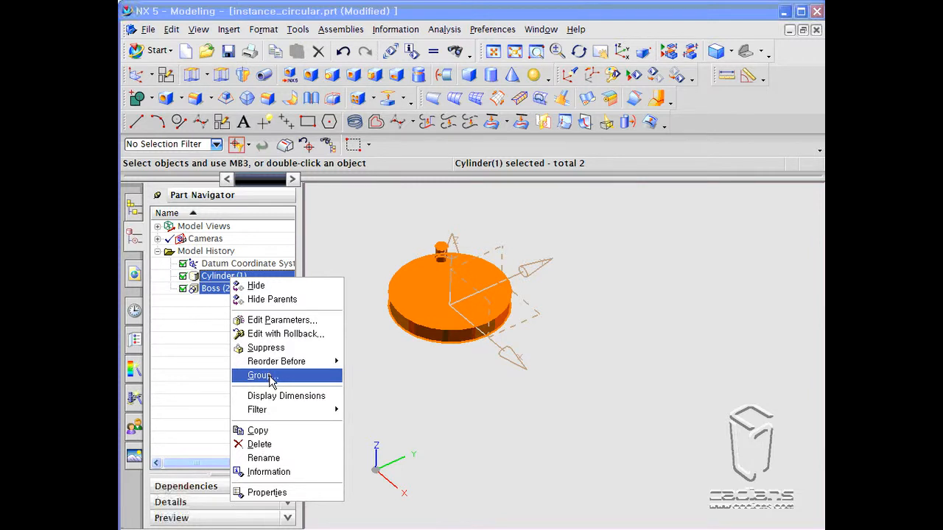
click(270, 377)
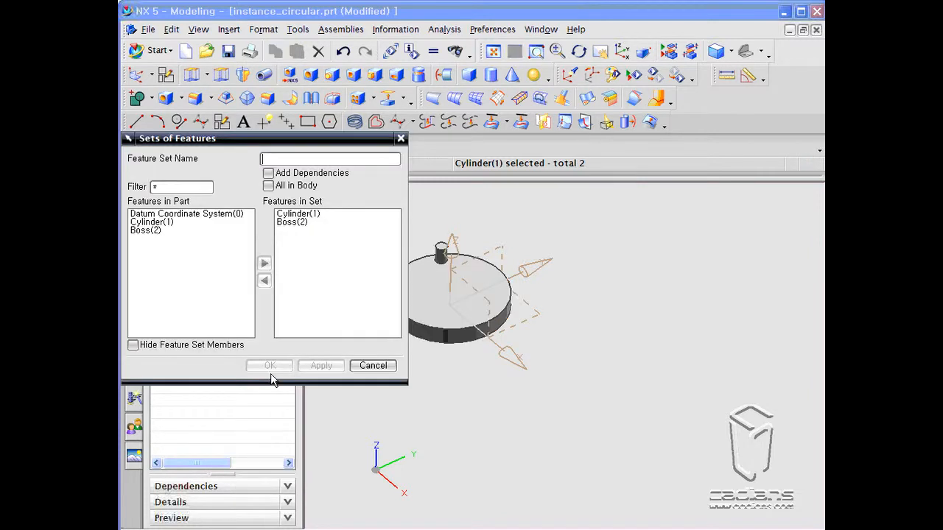
text(a)
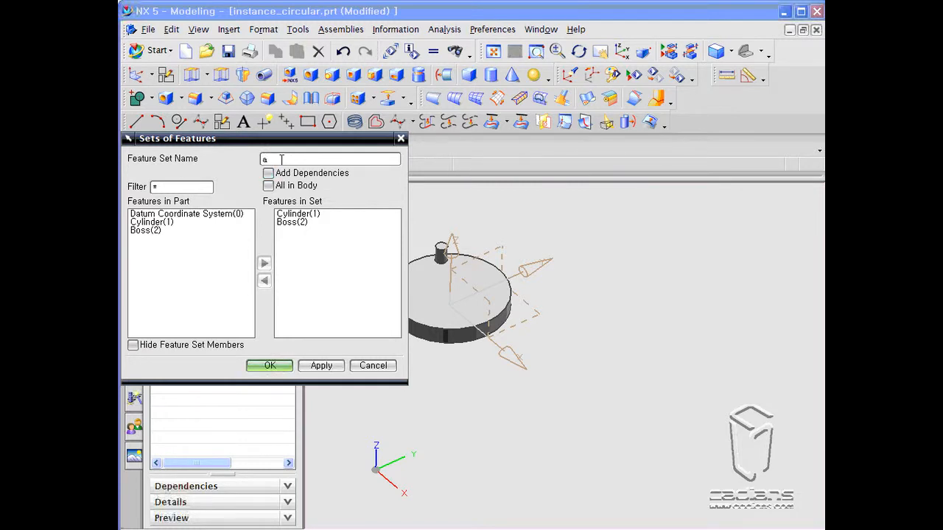
click(284, 367)
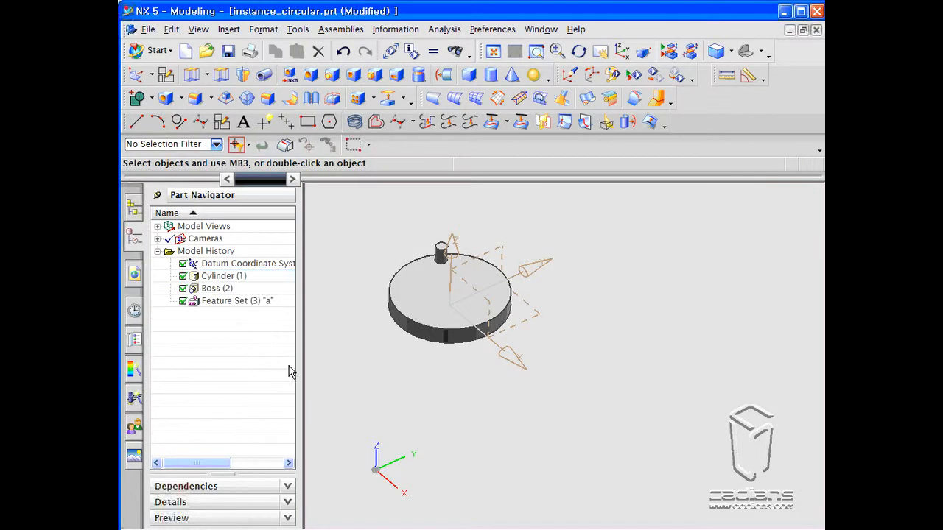
- Start a circular Instance Feature array of feature set a with 4 instances at 90 degrees
click(358, 99)
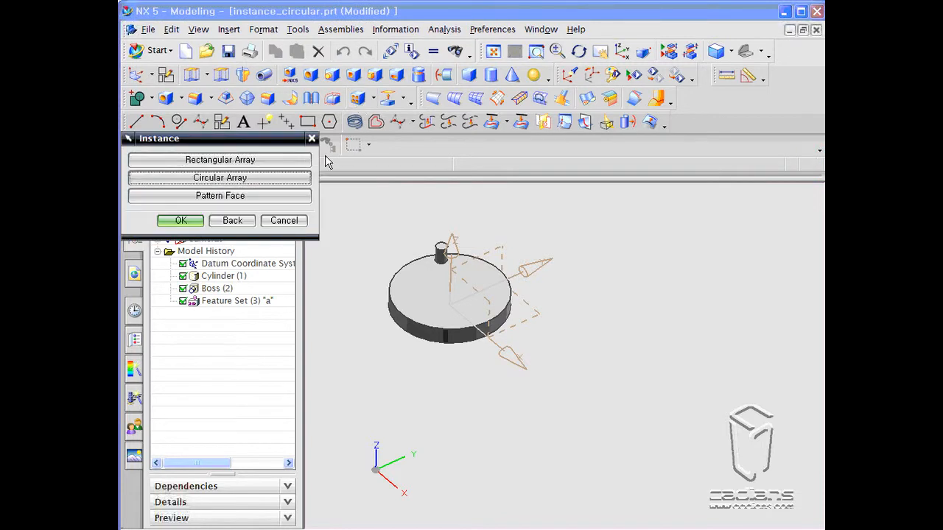
click(257, 183)
click(260, 184)
click(161, 190)
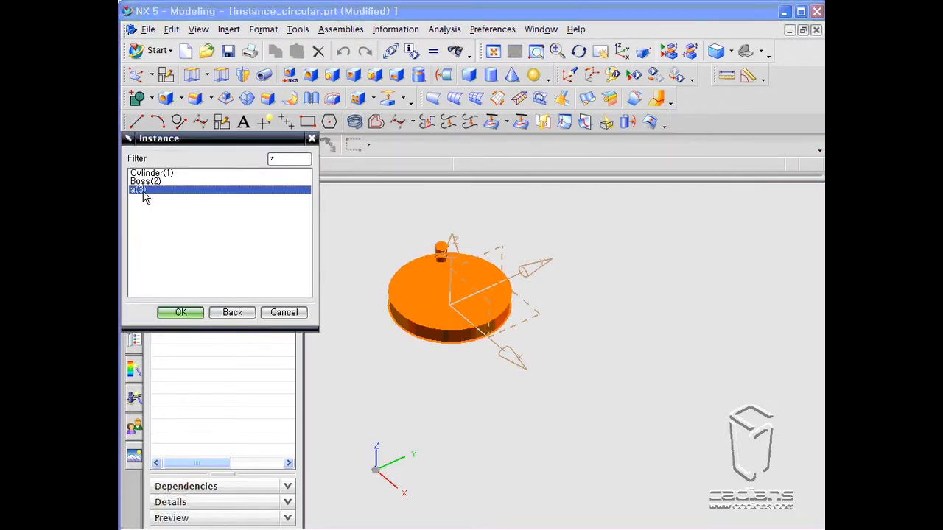
drag(174, 138, 199, 157)
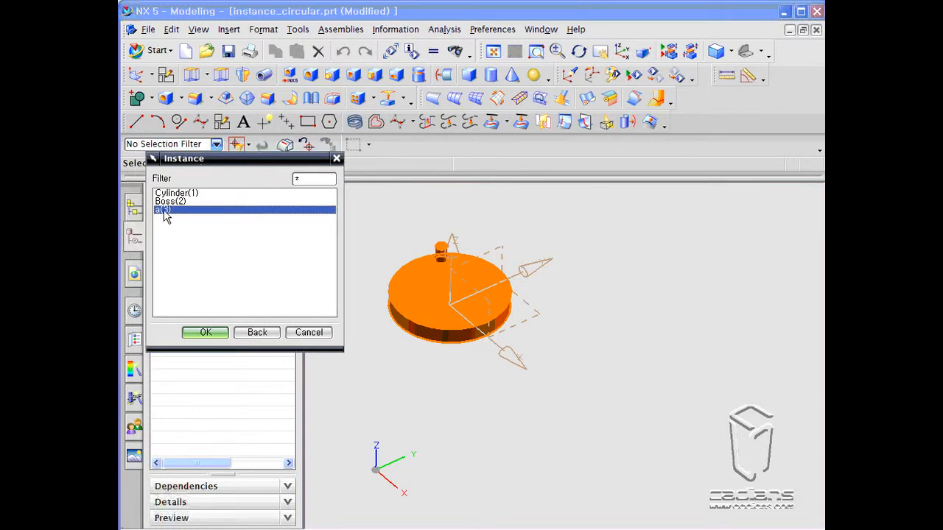
click(206, 332)
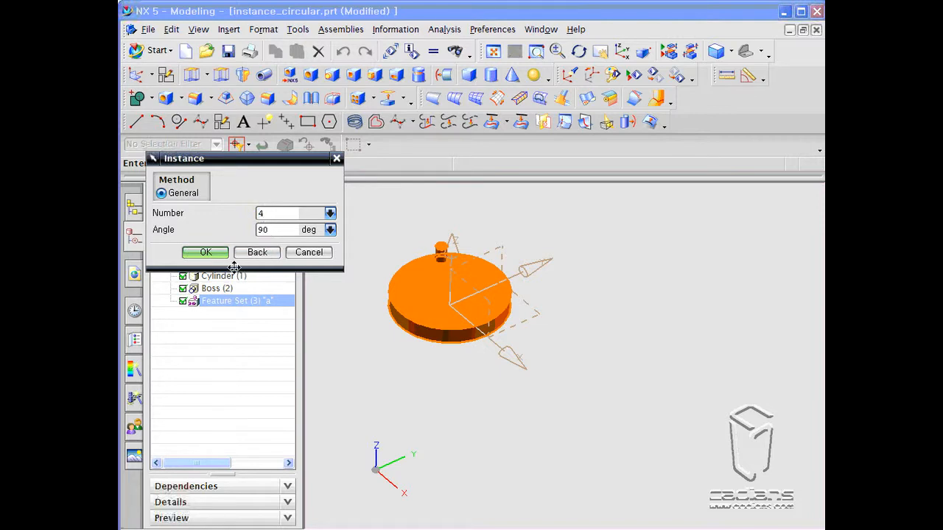
click(217, 254)
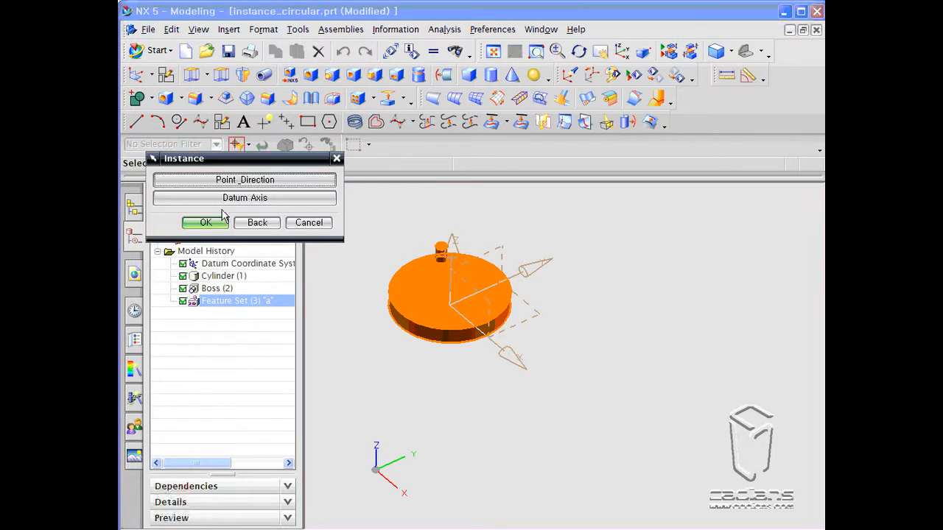
- Use the Point, Direction axis with a point beside the disc to create the circular copies of the set
click(221, 180)
click(271, 223)
click(255, 336)
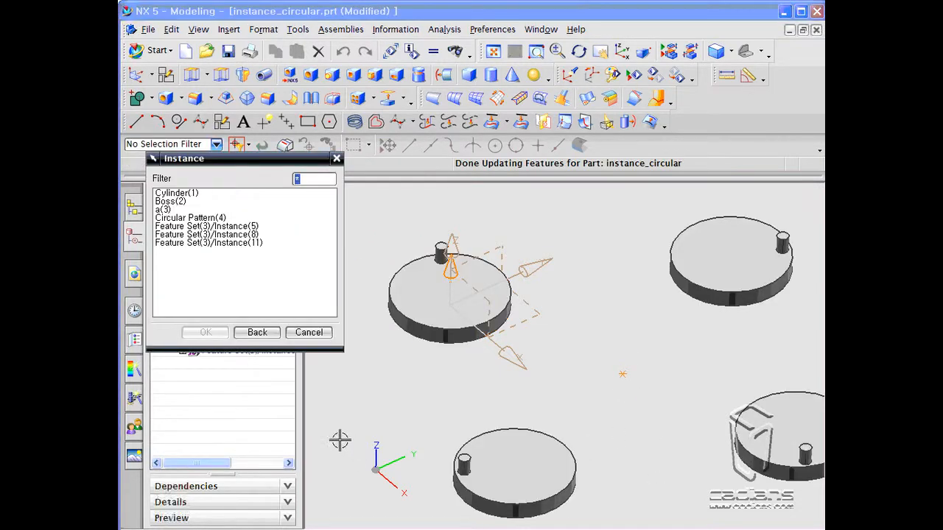
click(309, 333)
scroll(377, 395, down, 2)
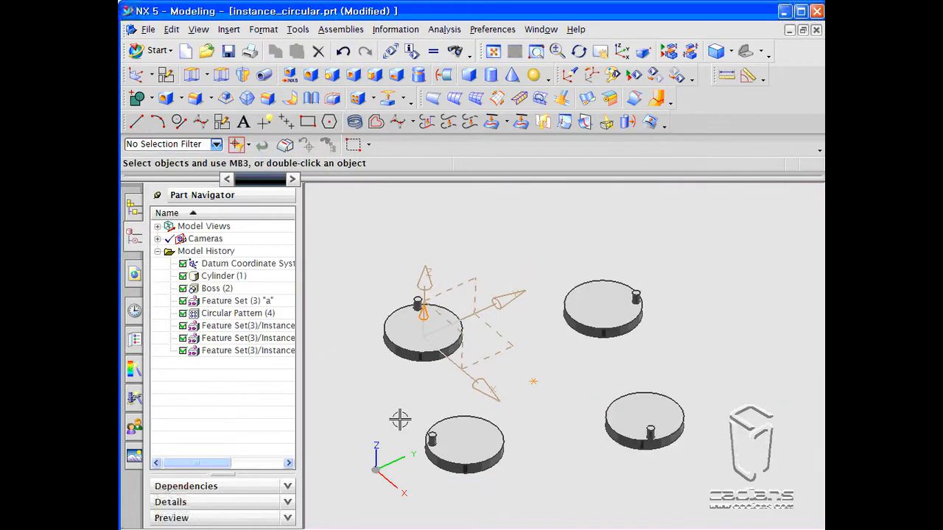
- Undo the circular array of feature set a
middle_drag(623, 380, 623, 401)
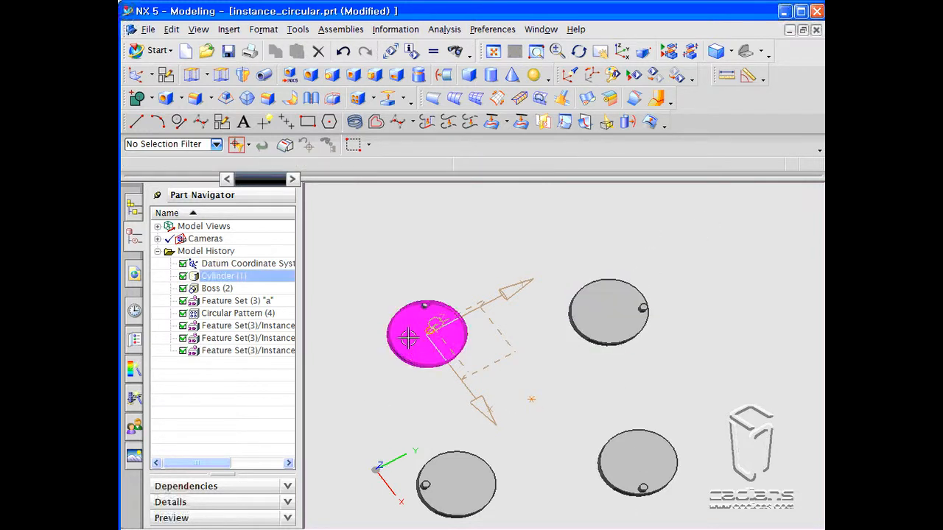
middle_drag(501, 432, 522, 398)
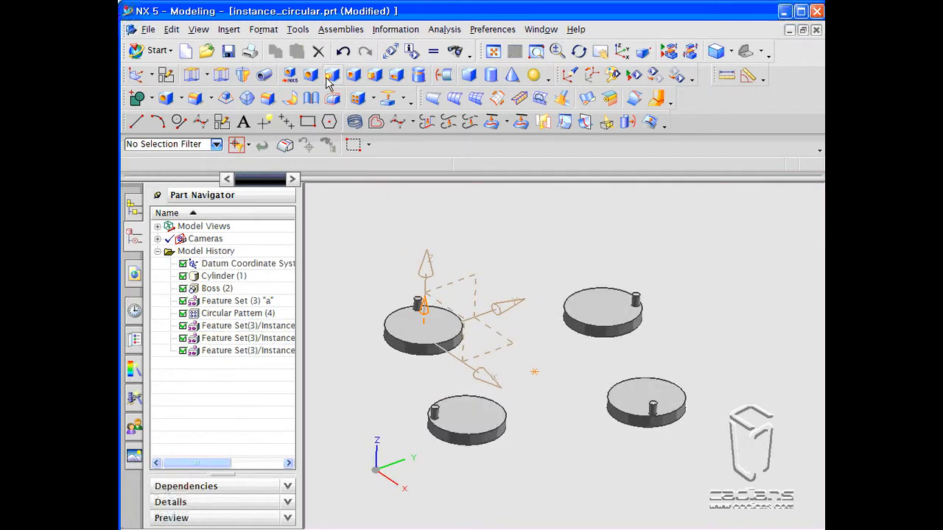
click(340, 56)
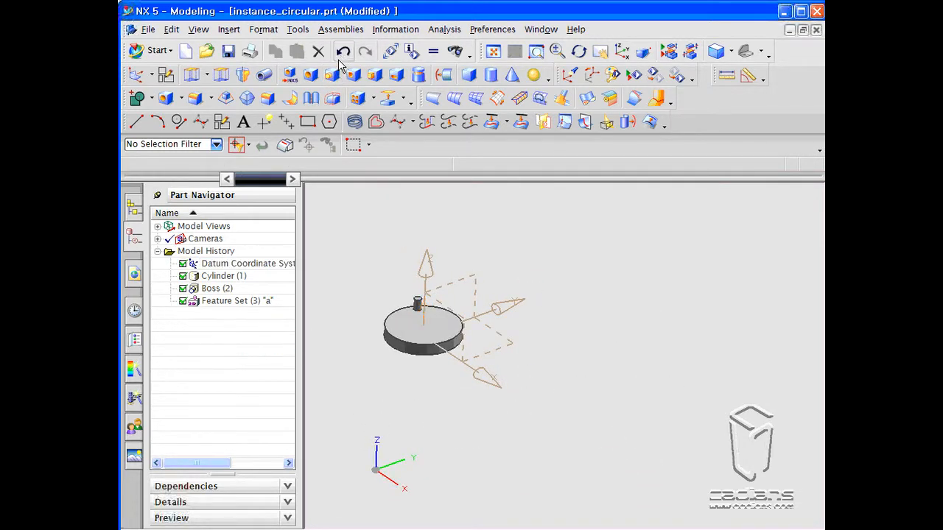
- Delete feature set a, then undo the deletion
click(237, 302)
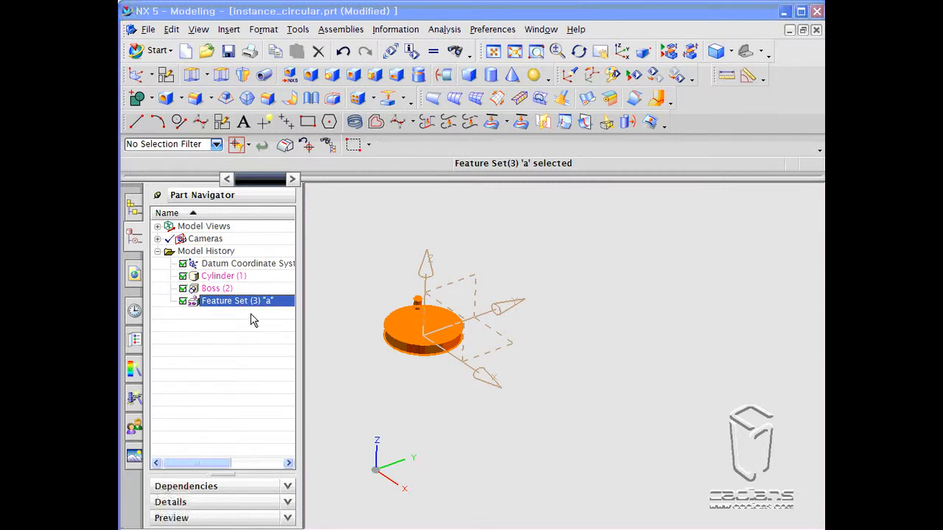
right_click(248, 300)
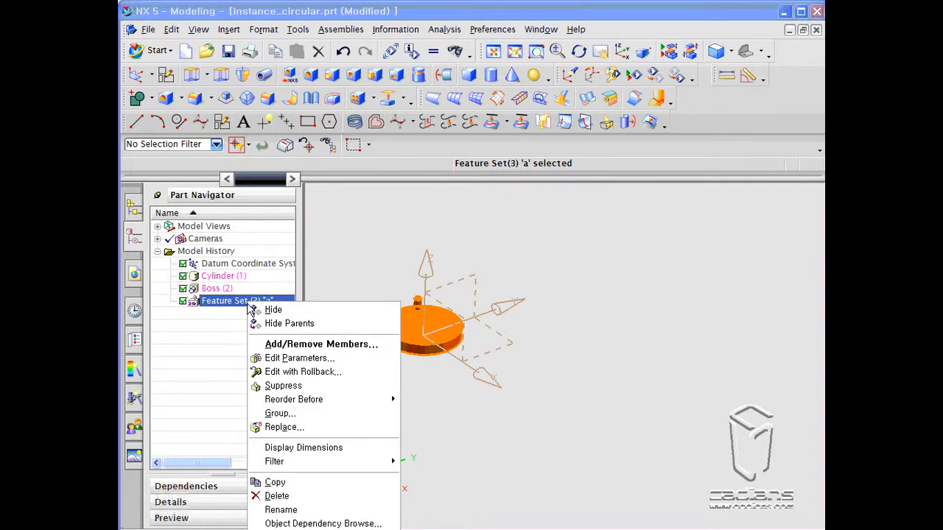
click(297, 497)
click(209, 234)
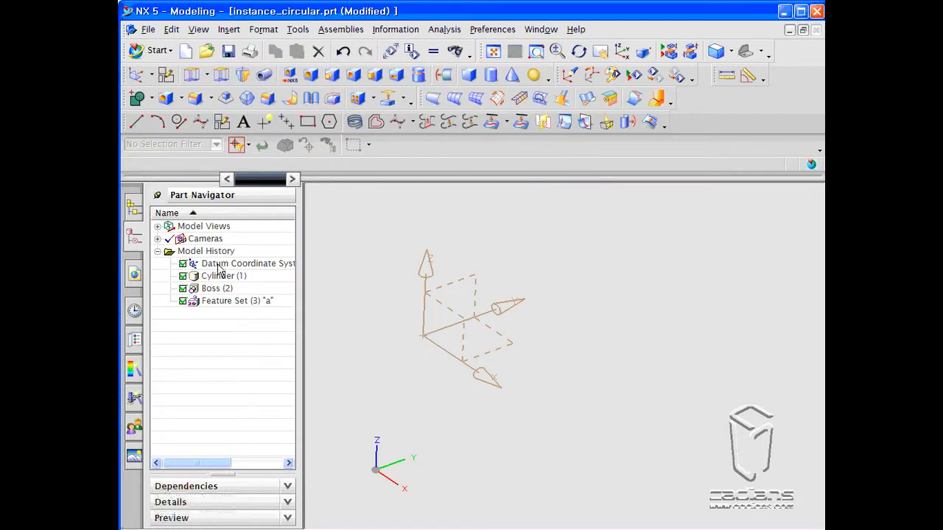
click(342, 51)
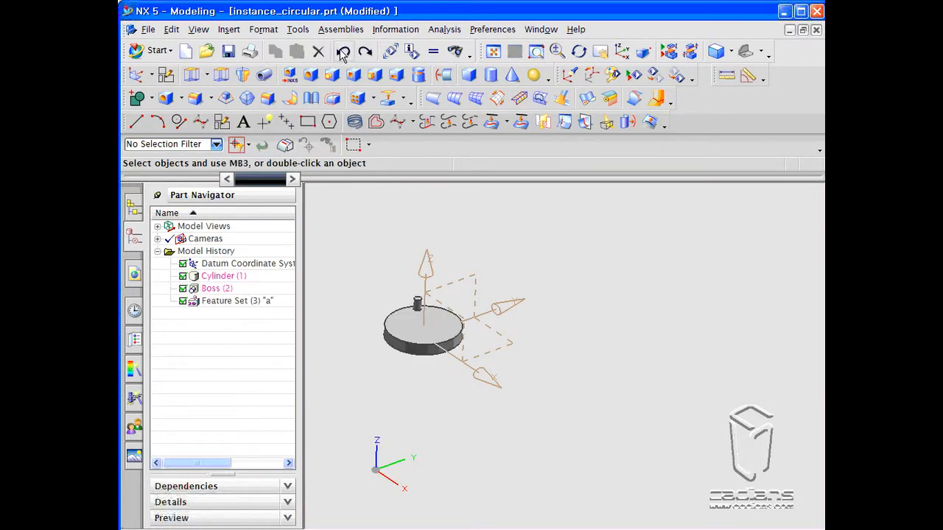
- Remove the Cylinder and Boss from feature set a and delete the empty feature set
double_click(244, 301)
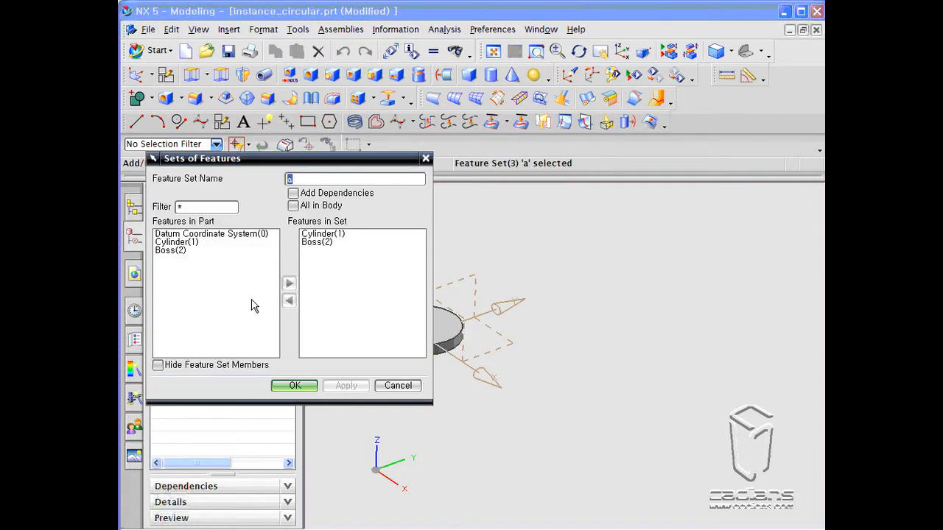
drag(361, 237, 353, 250)
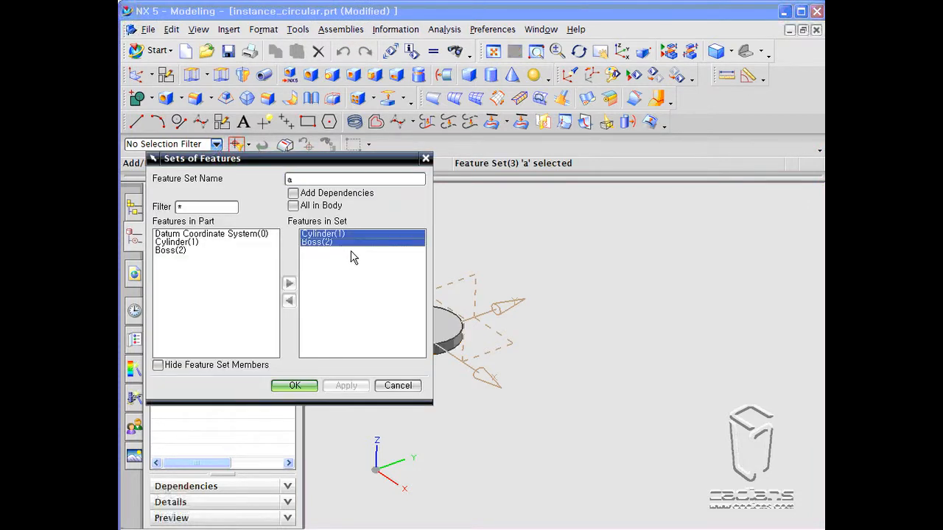
click(289, 301)
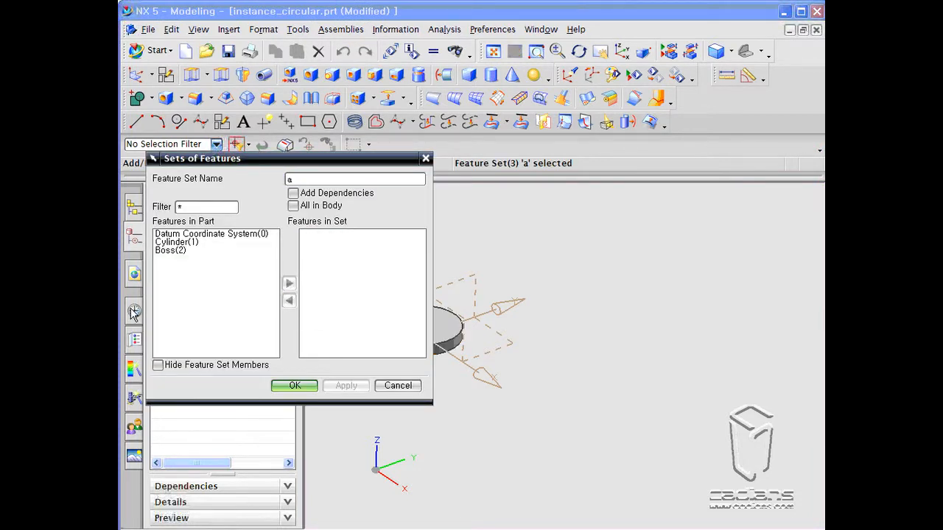
click(294, 385)
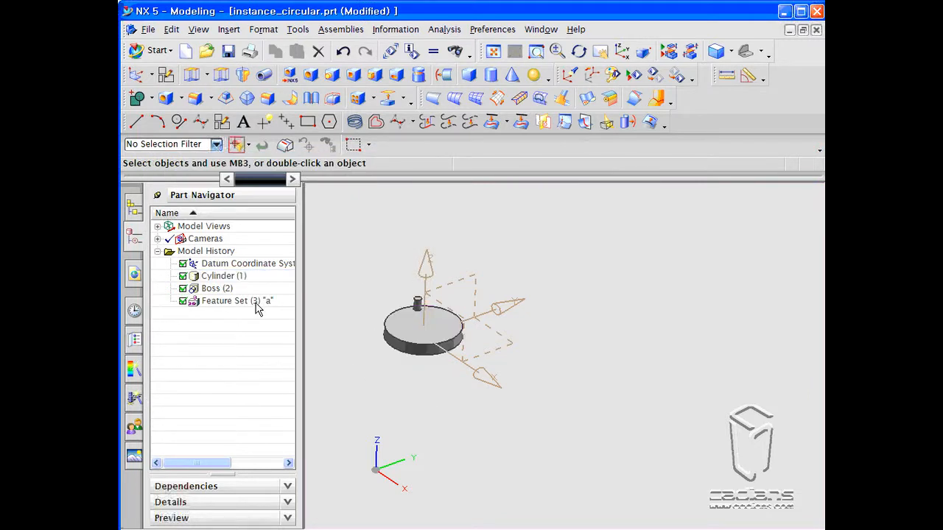
right_click(257, 308)
click(274, 497)
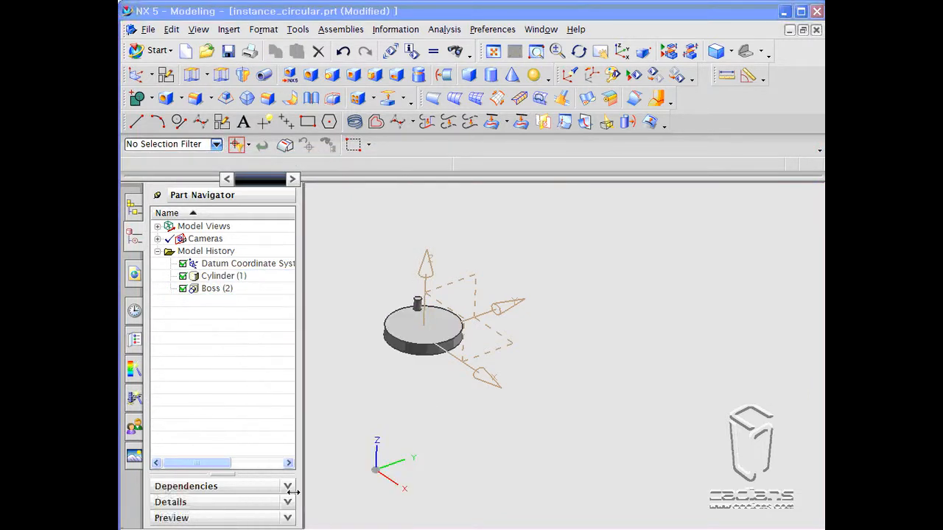
scroll(375, 290, up, 3)
middle_drag(375, 290, 368, 302)
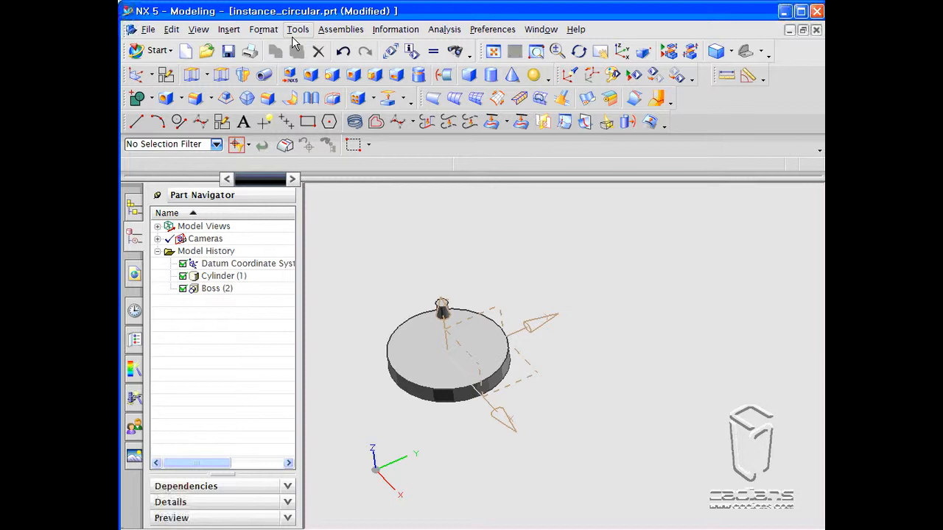
click(359, 98)
click(271, 216)
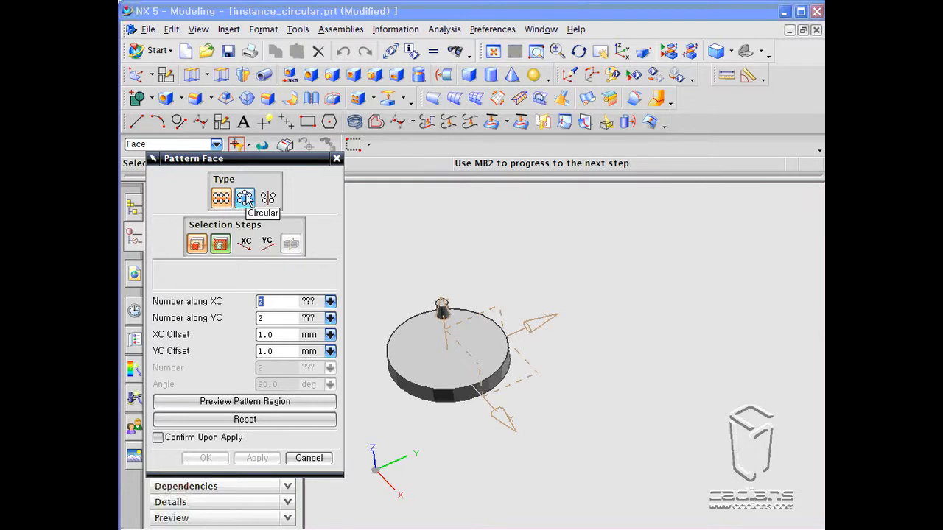
click(309, 457)
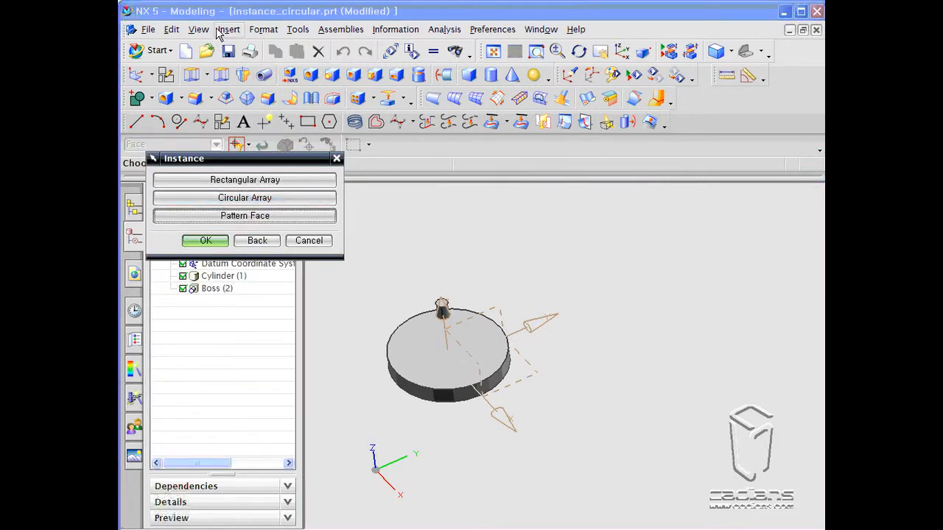
click(309, 240)
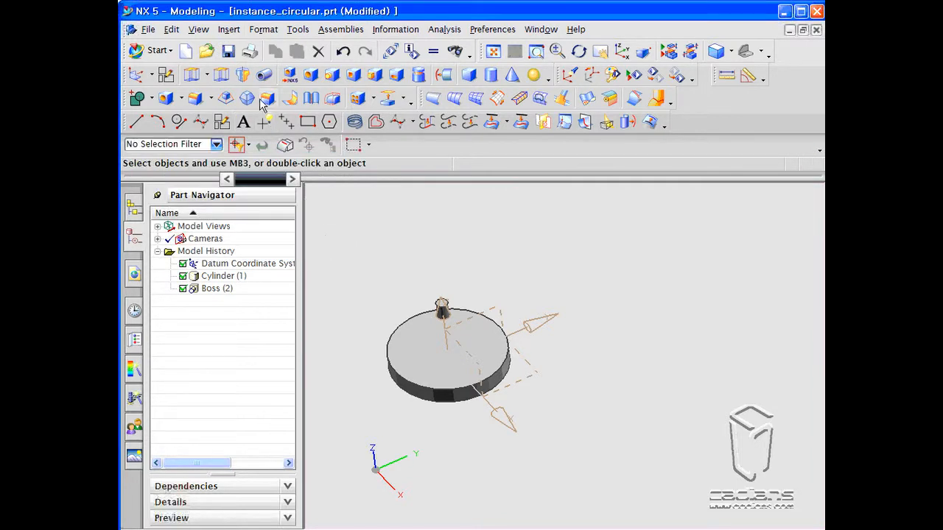
- Insert a datum plane offset from a datum CSYS plane, dragged out in front of the disc
click(229, 30)
mouse_move(262, 99)
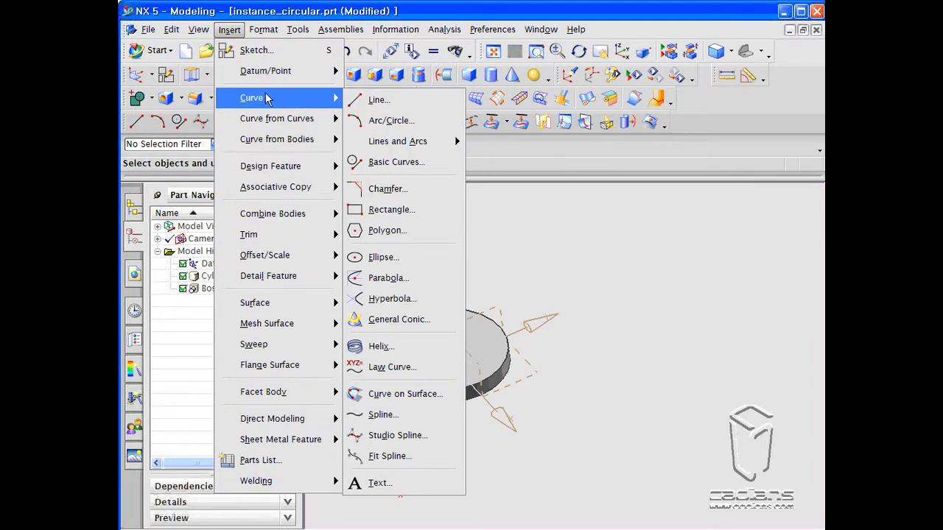
mouse_move(269, 73)
click(388, 95)
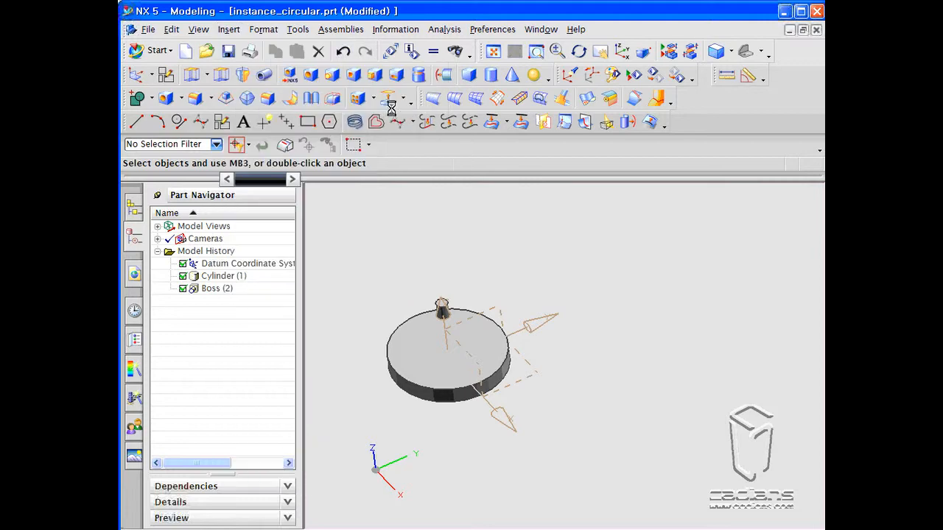
click(502, 308)
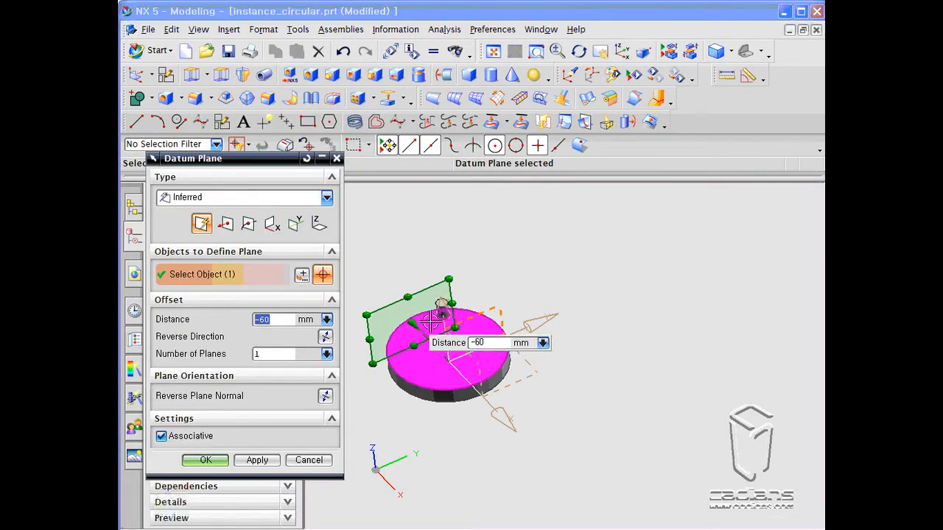
drag(417, 318, 498, 440)
click(257, 459)
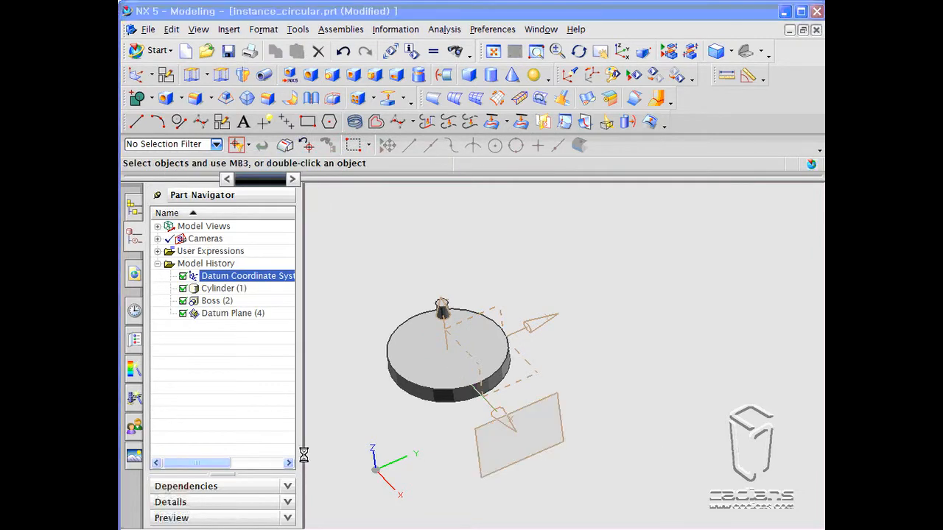
click(309, 384)
- Start a Pattern Face instance with the boss's top face as seed and the disc's top face as boundary
scroll(362, 288, down, 1)
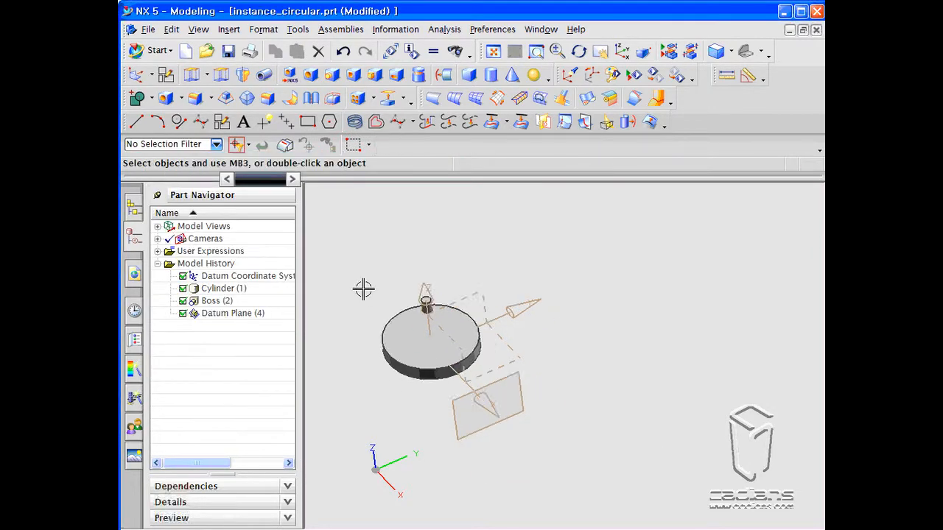
middle_drag(364, 289, 360, 248)
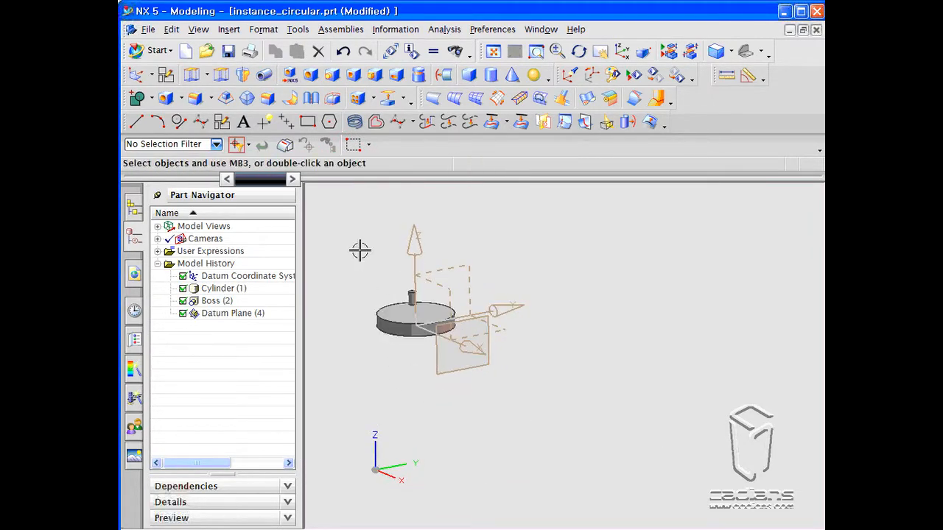
click(358, 98)
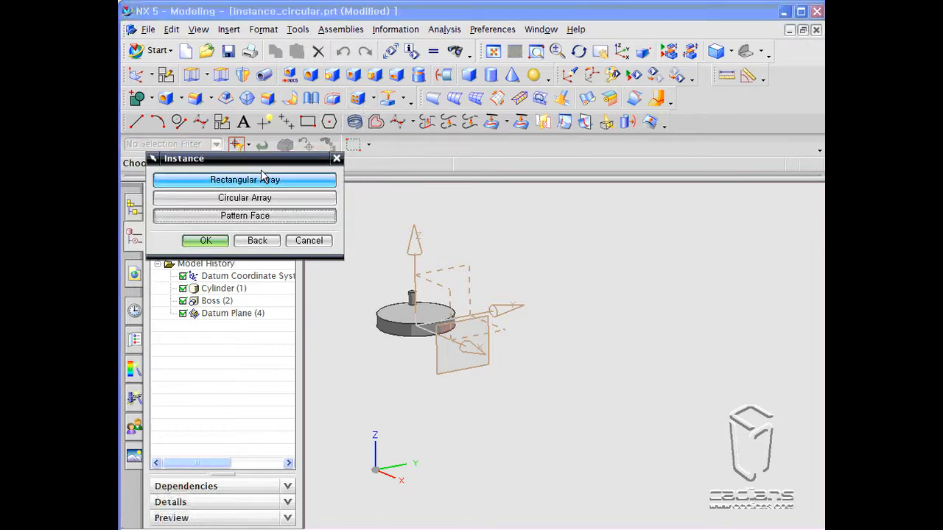
click(257, 223)
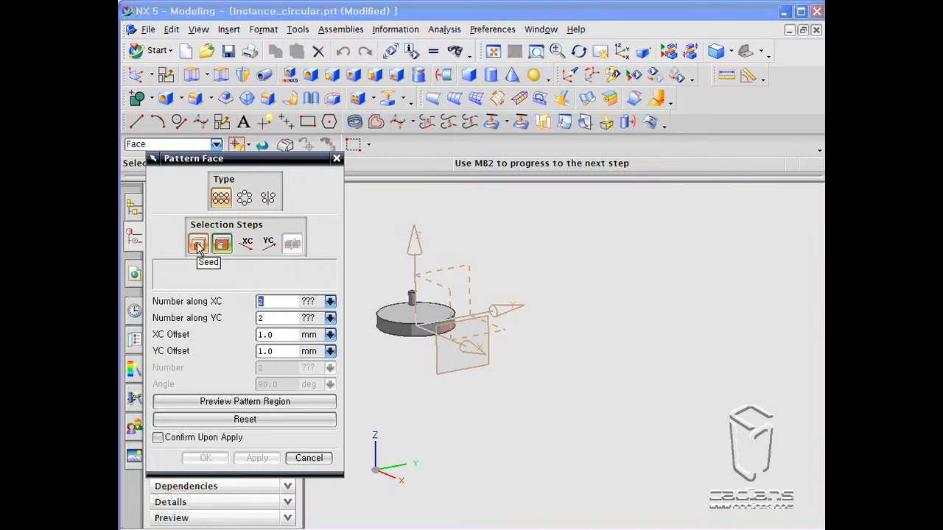
middle_drag(388, 291, 393, 319)
scroll(397, 269, up, 5)
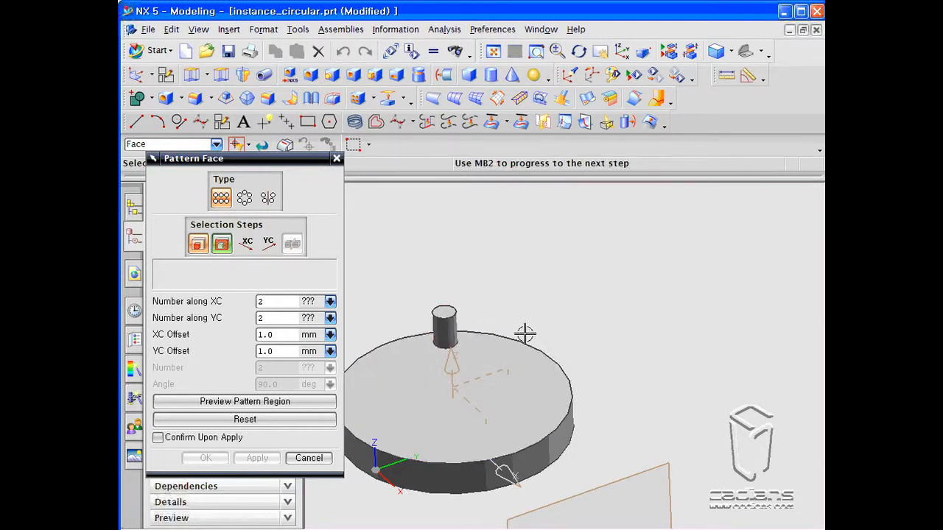
click(444, 313)
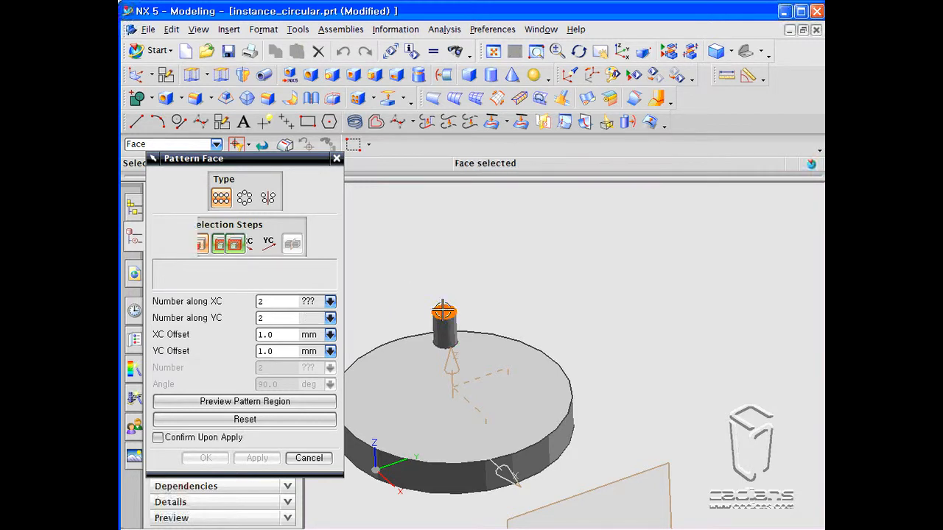
click(221, 244)
click(404, 358)
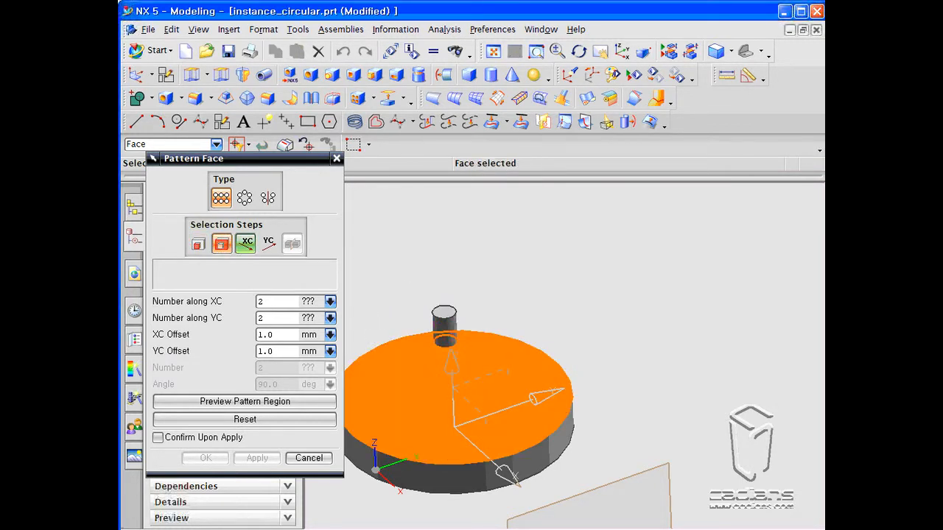
- Mirror the boss face across a datum CSYS plane using the Mirror pattern type, then close the dialogs
click(267, 197)
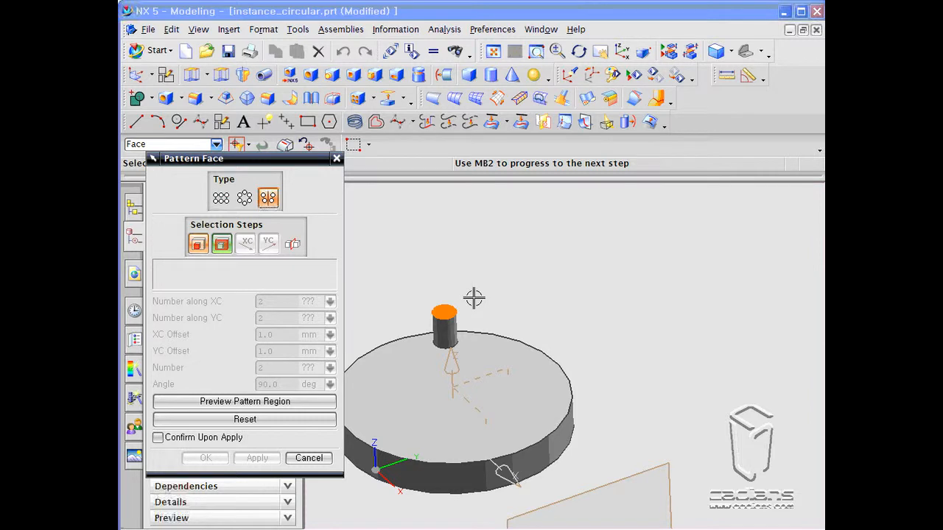
scroll(484, 274, down, 2)
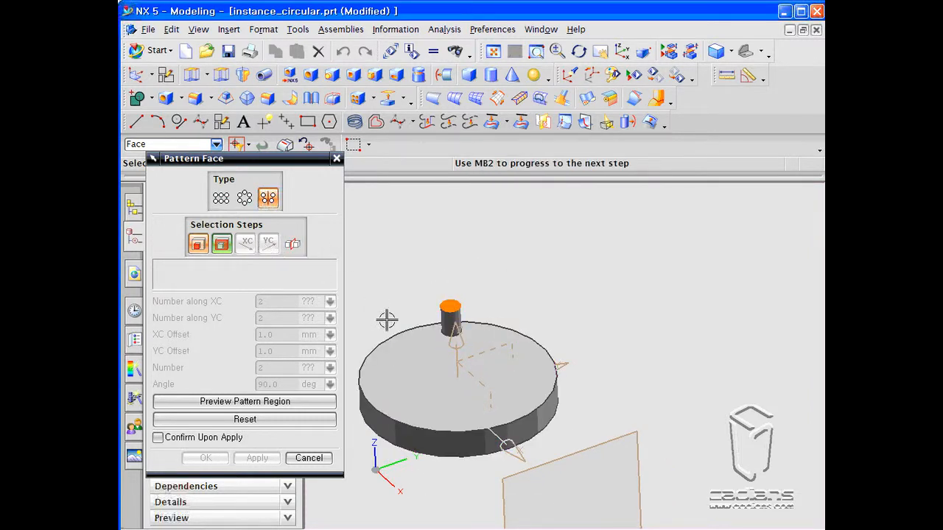
click(222, 248)
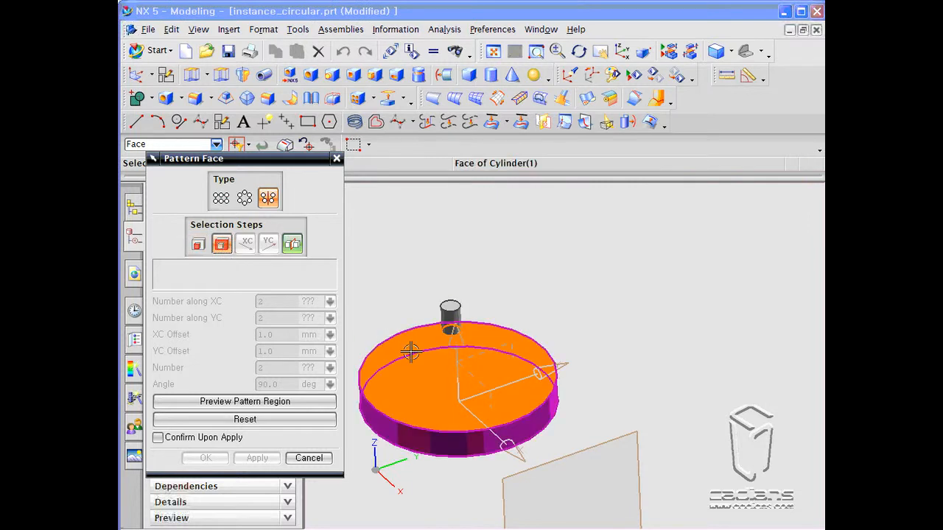
click(292, 245)
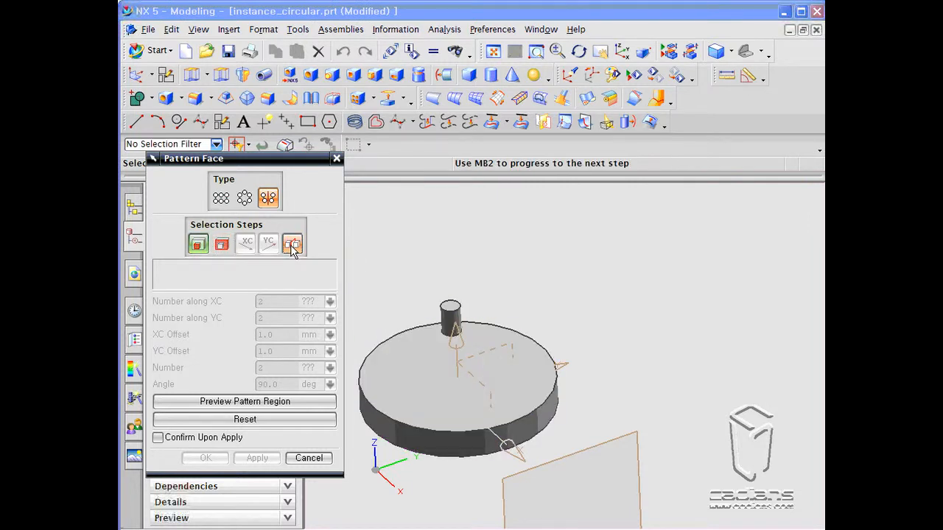
click(510, 345)
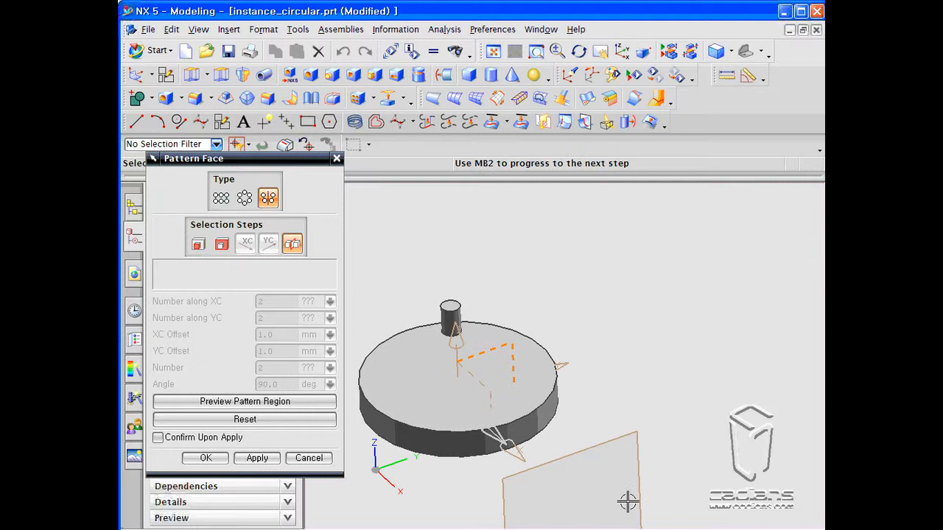
click(256, 457)
middle_drag(380, 317, 382, 338)
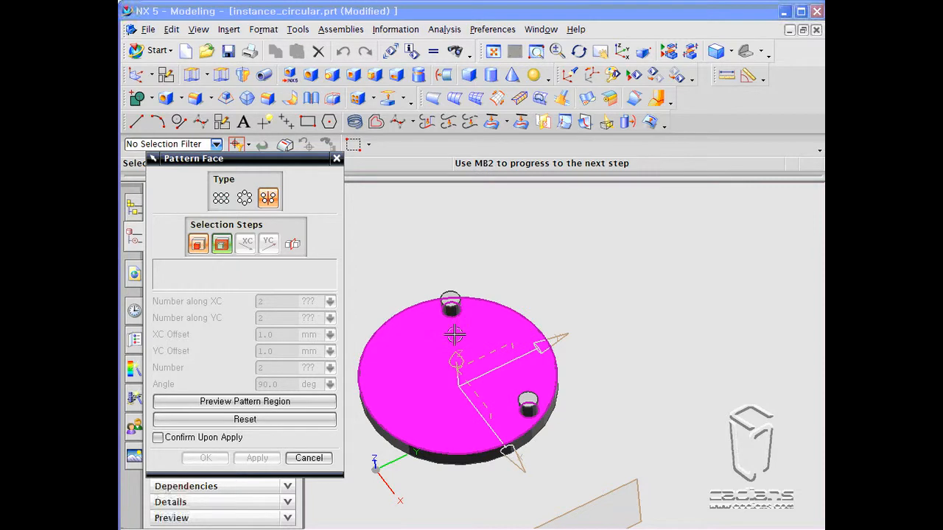
click(309, 458)
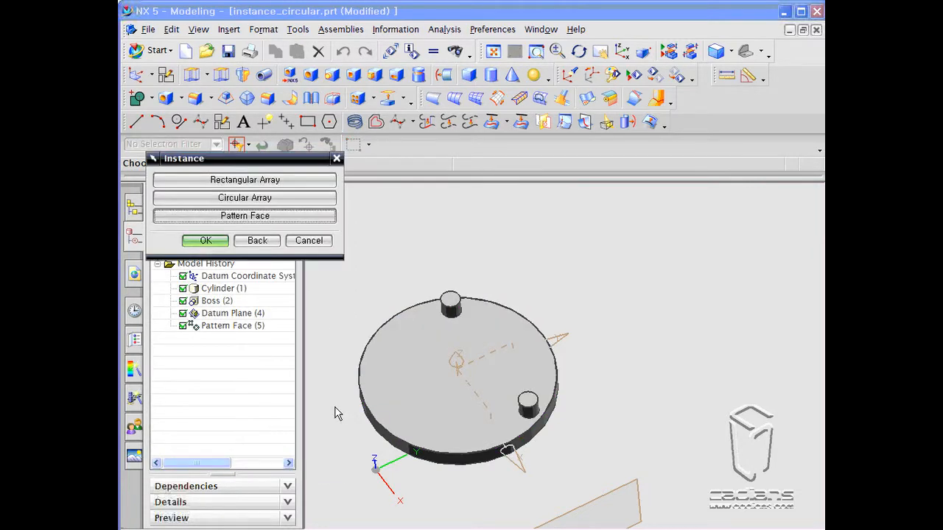
click(310, 244)
scroll(336, 274, down, 2)
middle_drag(359, 334, 352, 312)
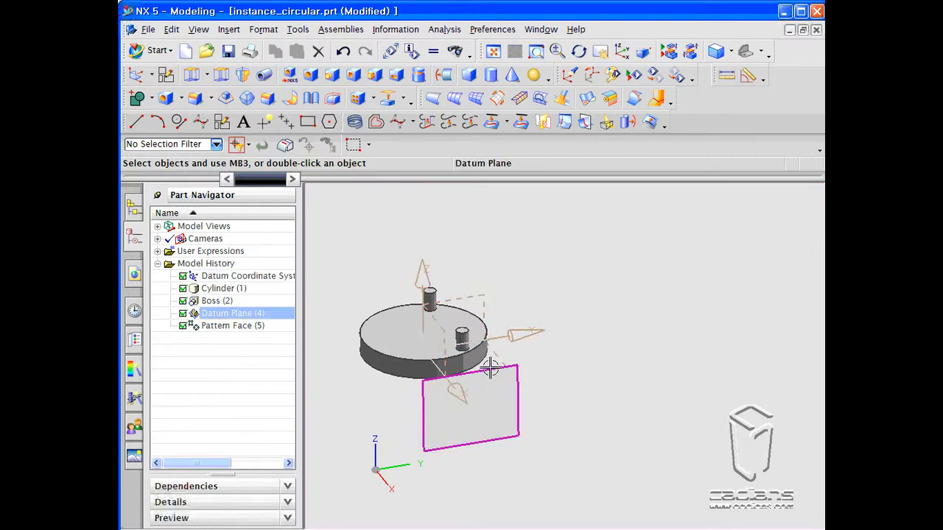
key(Escape)
scroll(400, 258, up, 4)
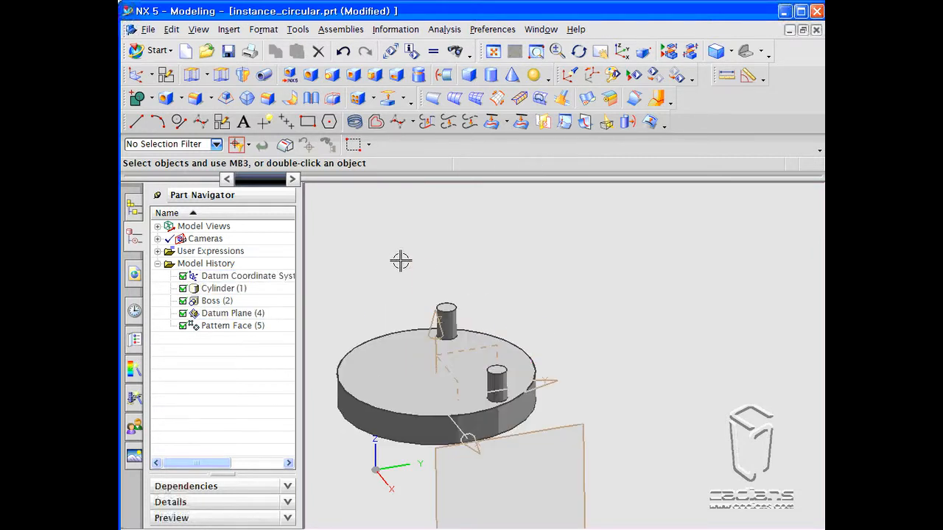
click(357, 98)
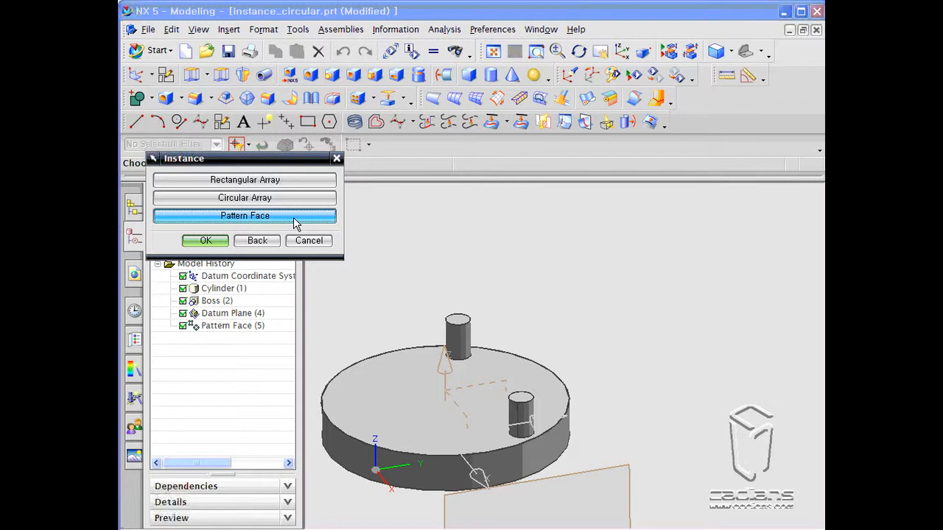
click(293, 217)
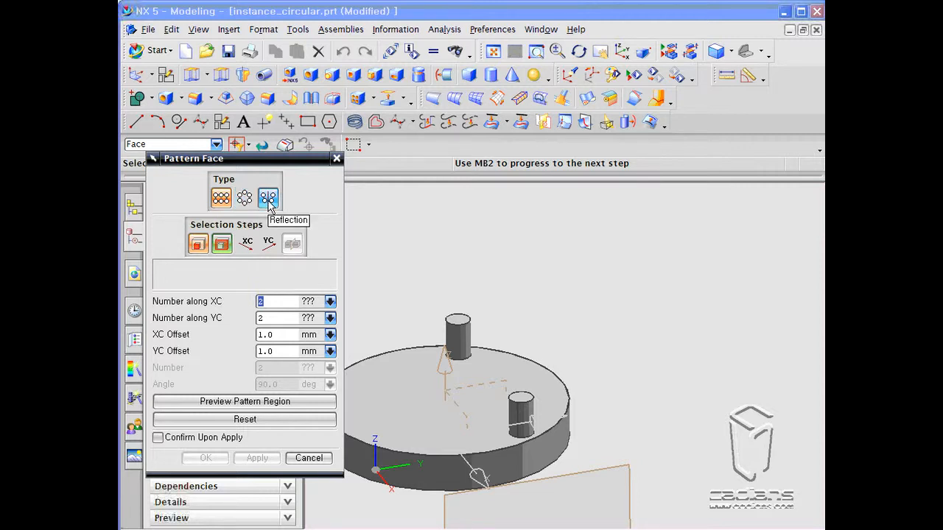
click(234, 247)
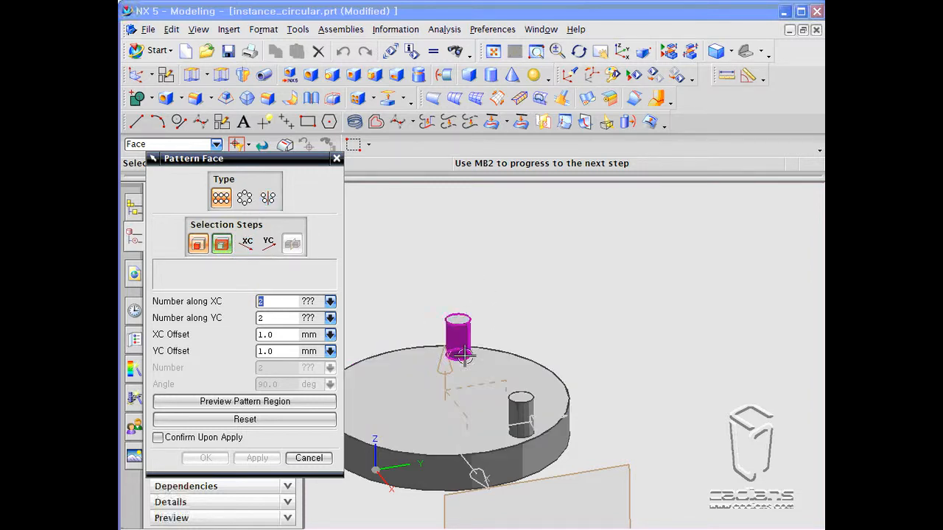
click(310, 456)
click(307, 240)
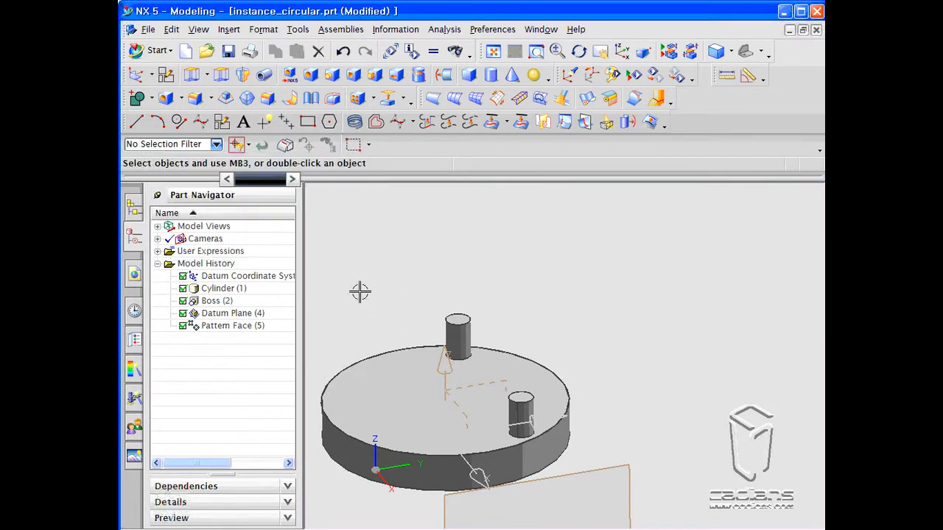
- Delete the offset datum plane from the model history and orbit around the disc to inspect the mirrored boss
scroll(416, 233, down, 4)
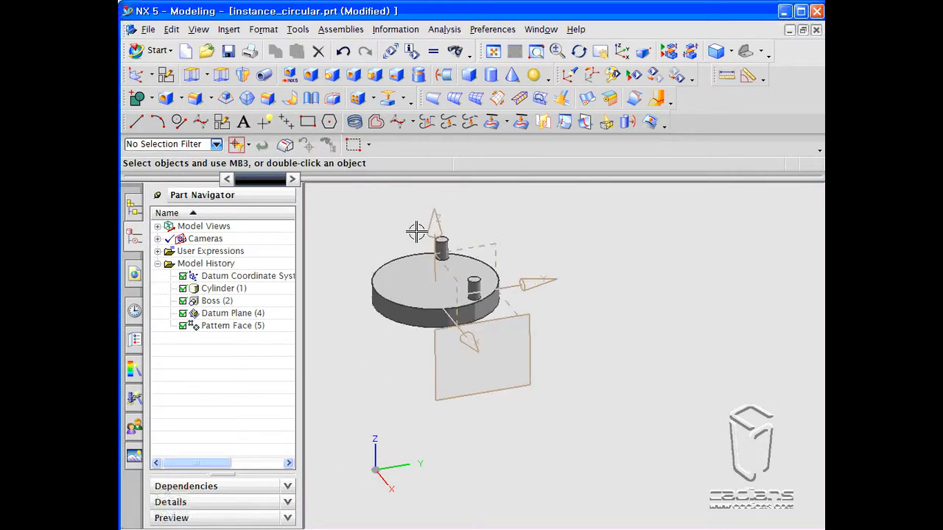
click(532, 343)
right_drag(531, 343, 512, 343)
shift+middle_drag(547, 234, 593, 278)
scroll(529, 263, up, 3)
shift+middle_drag(507, 270, 490, 282)
click(233, 313)
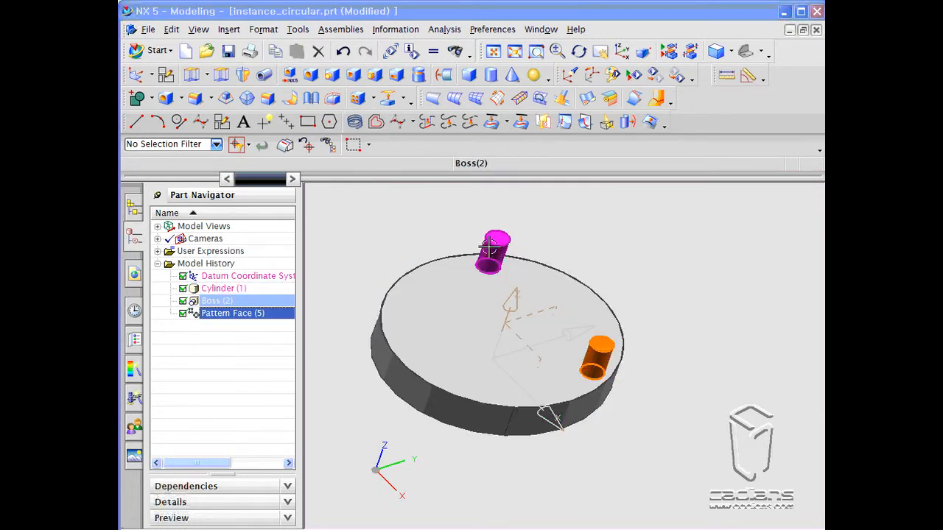
middle_drag(475, 289, 456, 275)
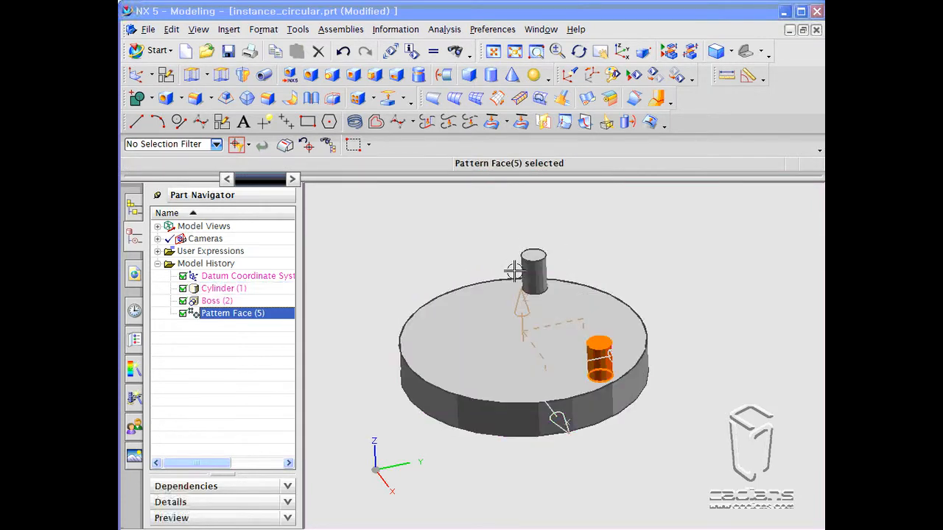
middle_drag(623, 262, 558, 294)
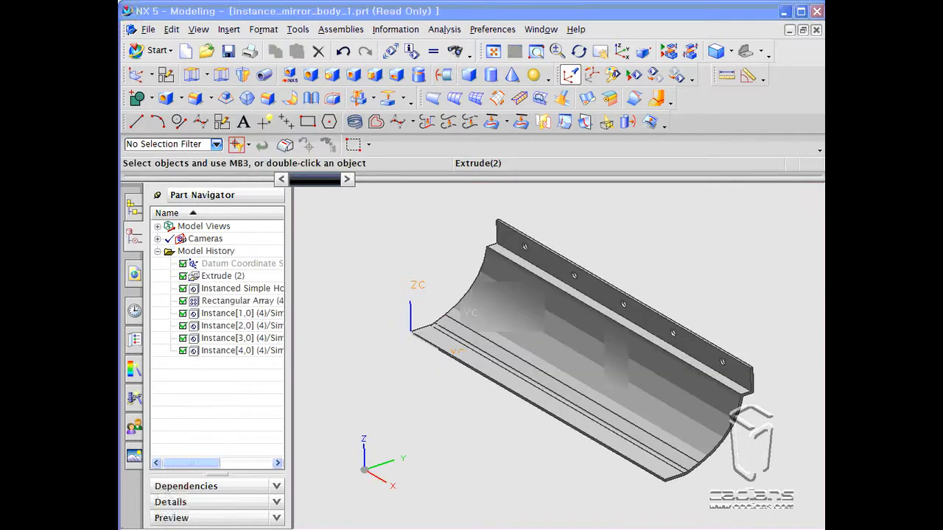
- Start an Instance Feature from the Associative Copy commands on the extruded channel part
click(228, 29)
mouse_move(258, 192)
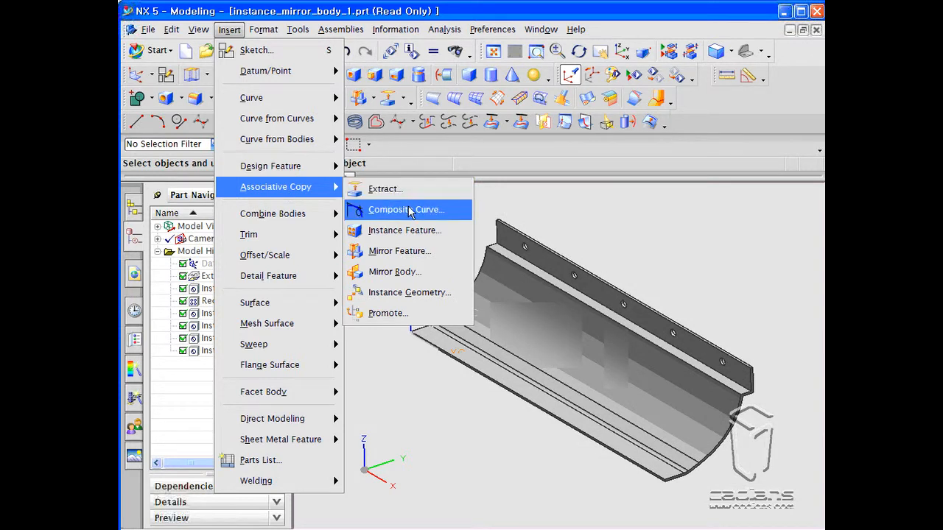
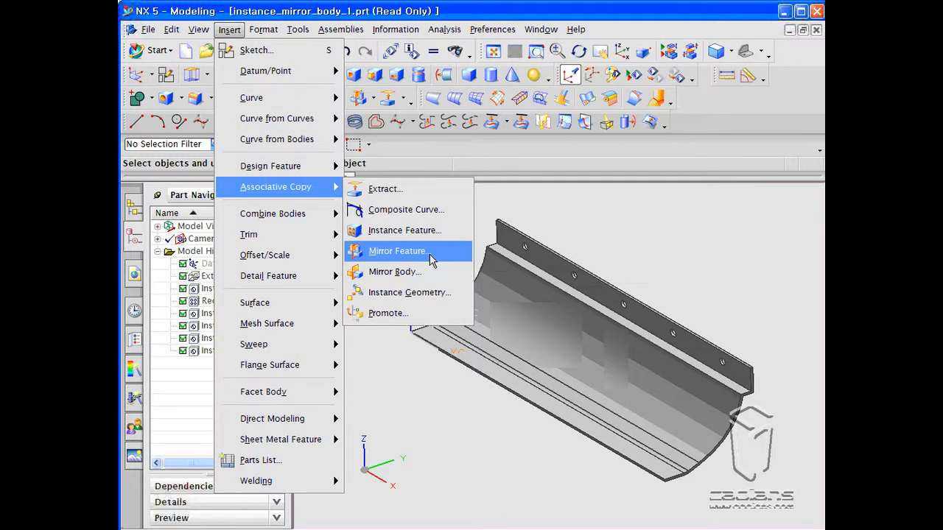
- Open Mirror Feature, expand Related Features, and pick the channel's Extrude(2) feature as the feature to mirror
click(432, 259)
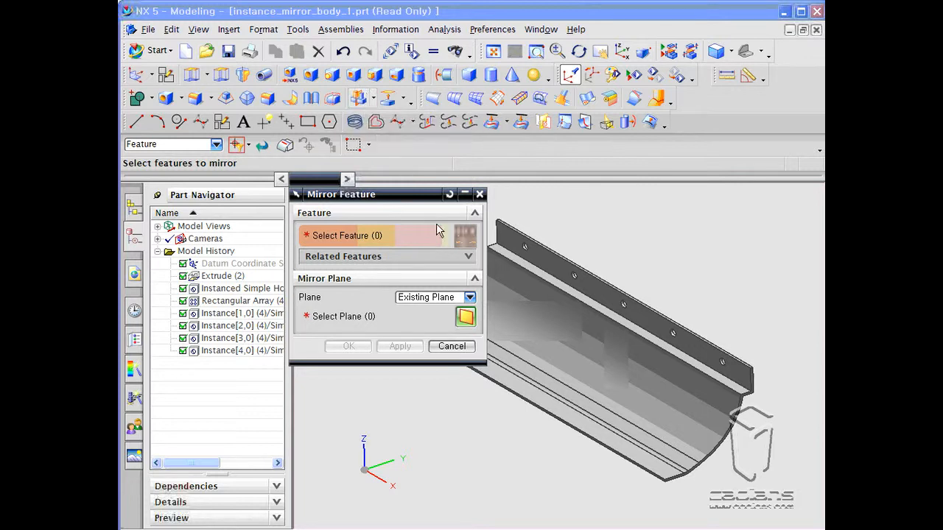
drag(403, 199, 291, 288)
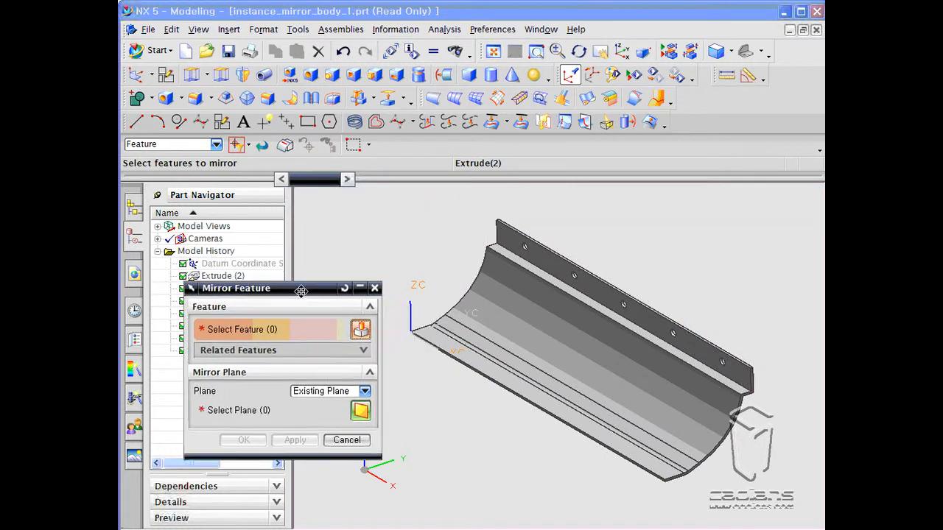
click(355, 346)
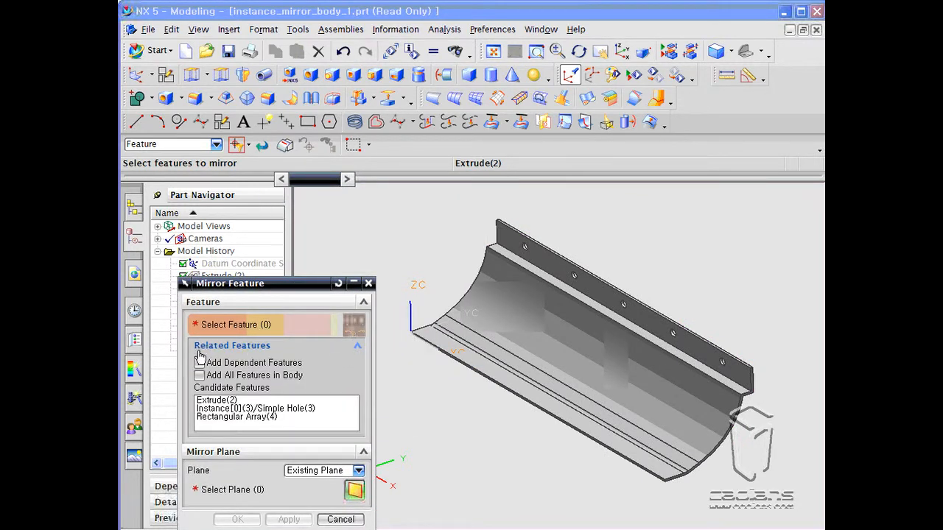
click(358, 349)
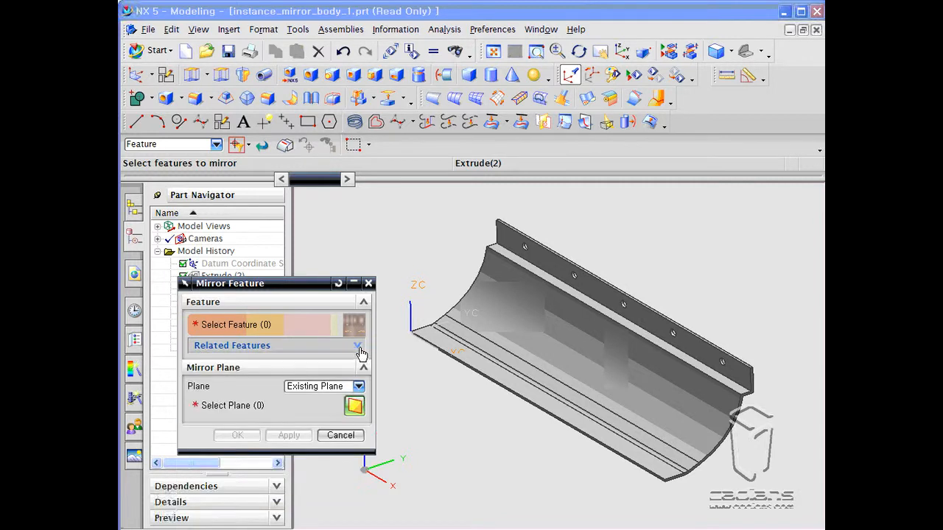
click(359, 349)
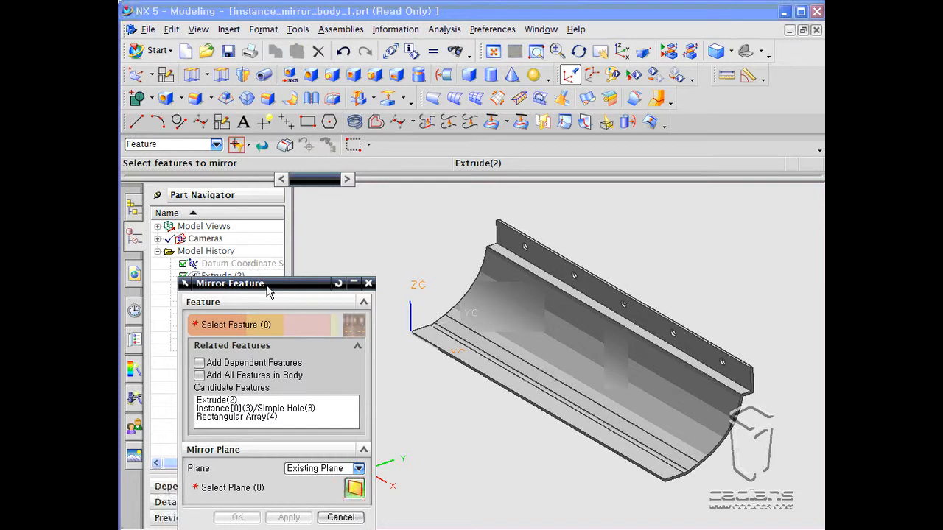
drag(267, 286, 286, 219)
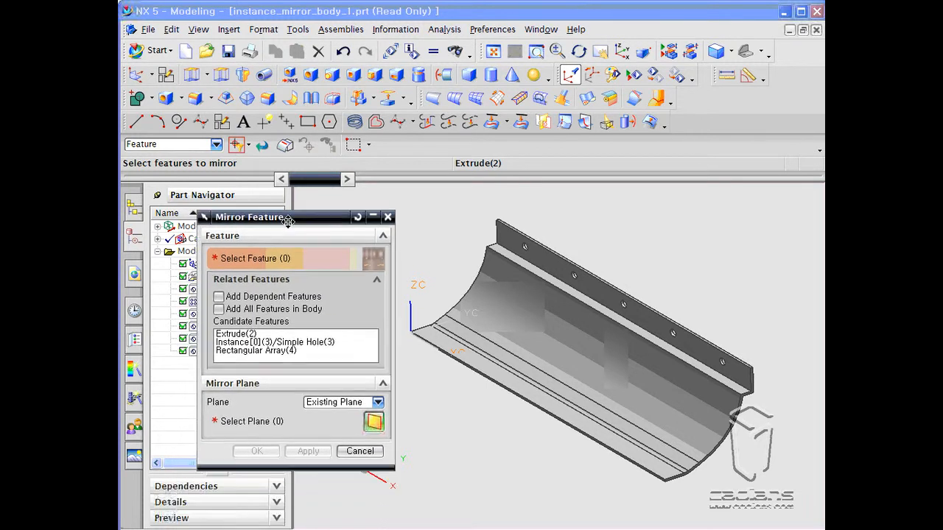
click(279, 352)
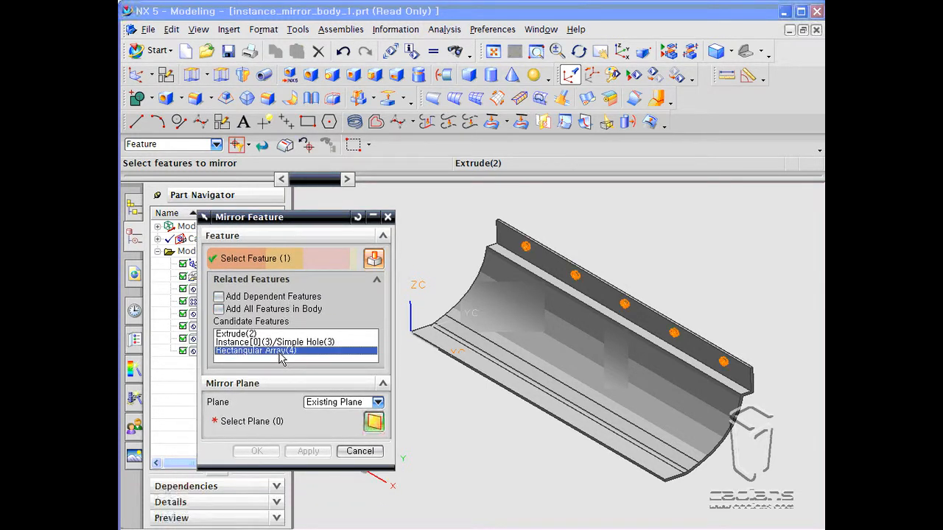
drag(290, 216, 286, 197)
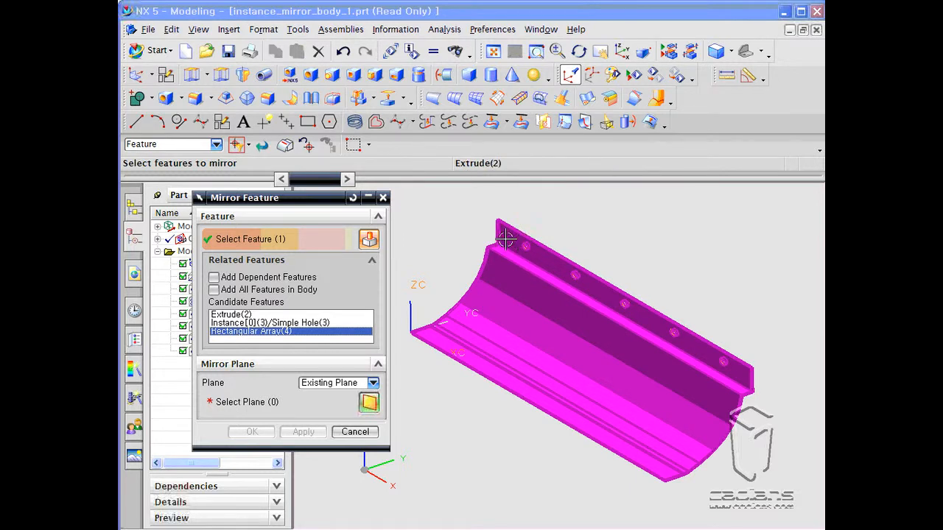
shift+middle_drag(464, 236, 515, 223)
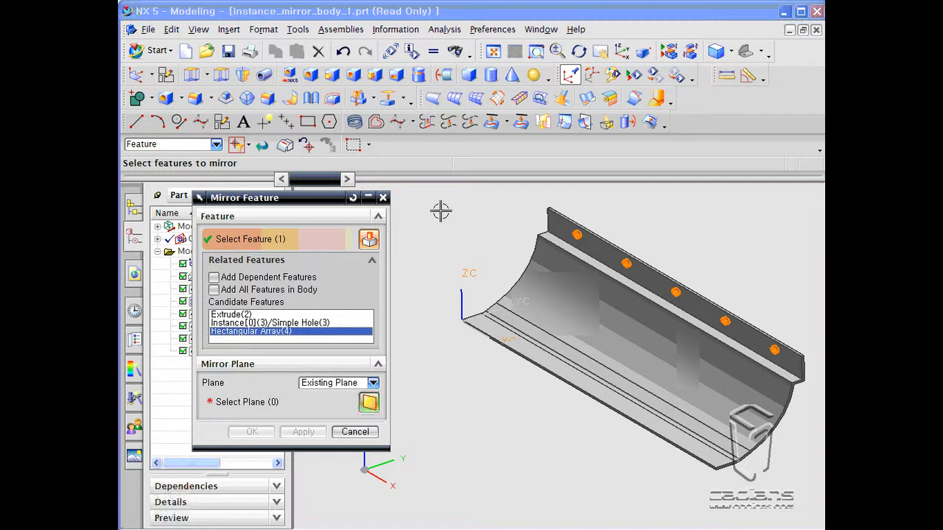
click(267, 315)
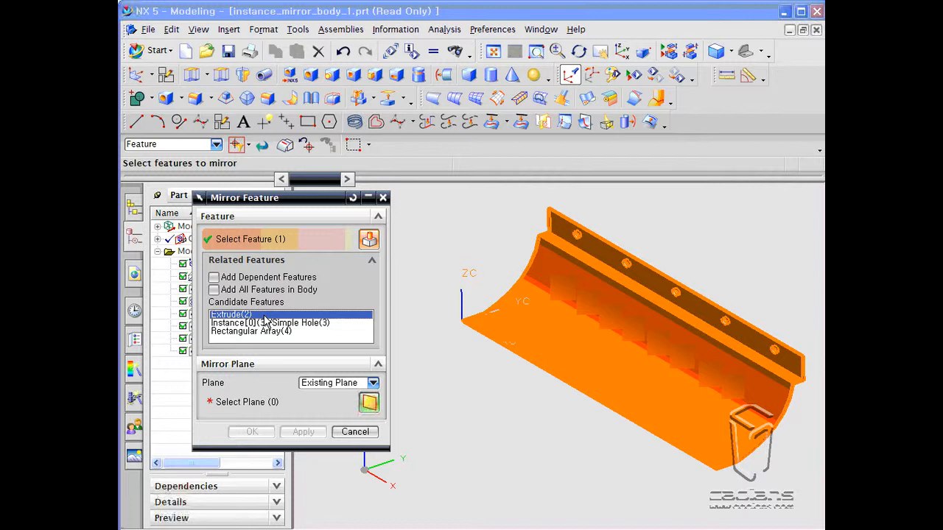
- Switch the mirror plane to a new plane and specify it with one of the plane type options
click(250, 402)
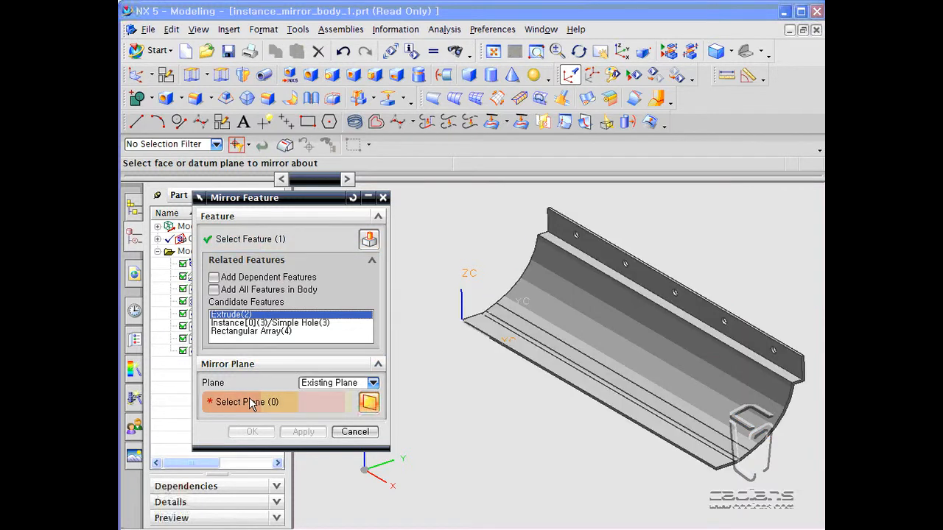
click(373, 383)
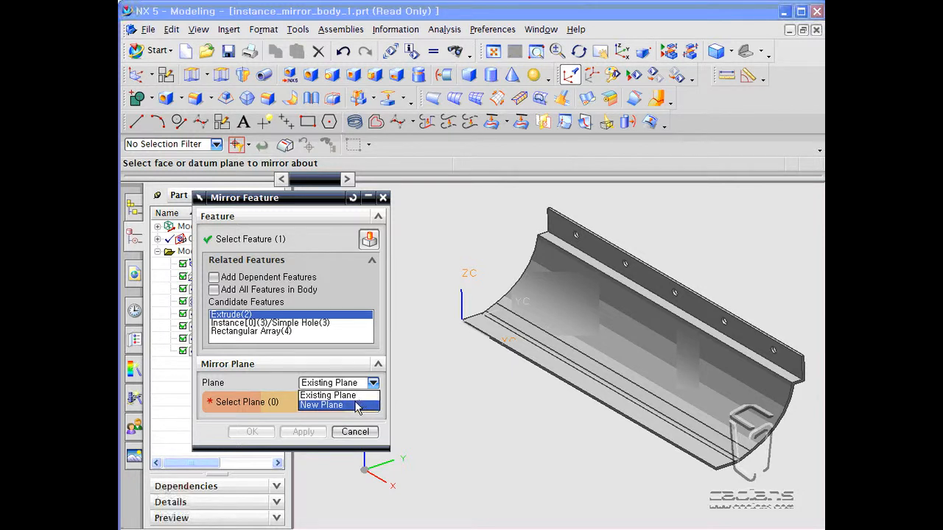
click(356, 405)
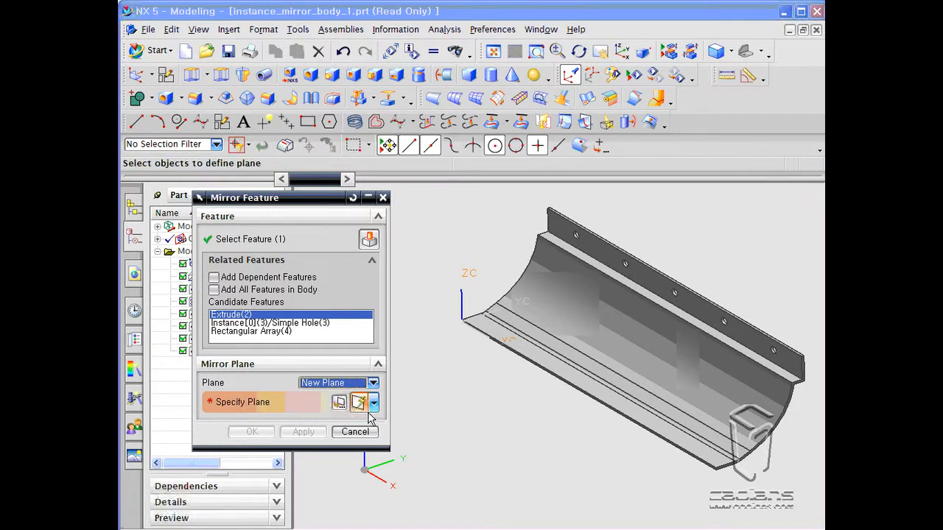
click(374, 403)
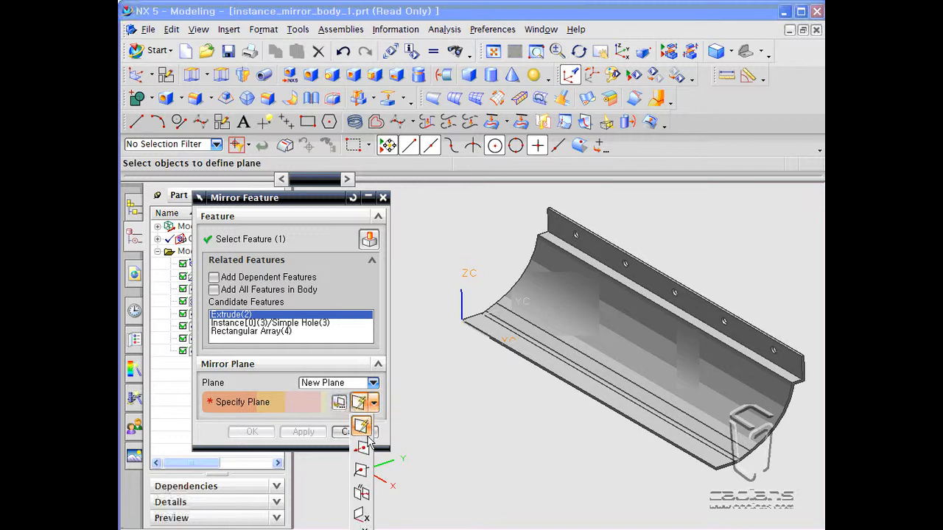
click(361, 492)
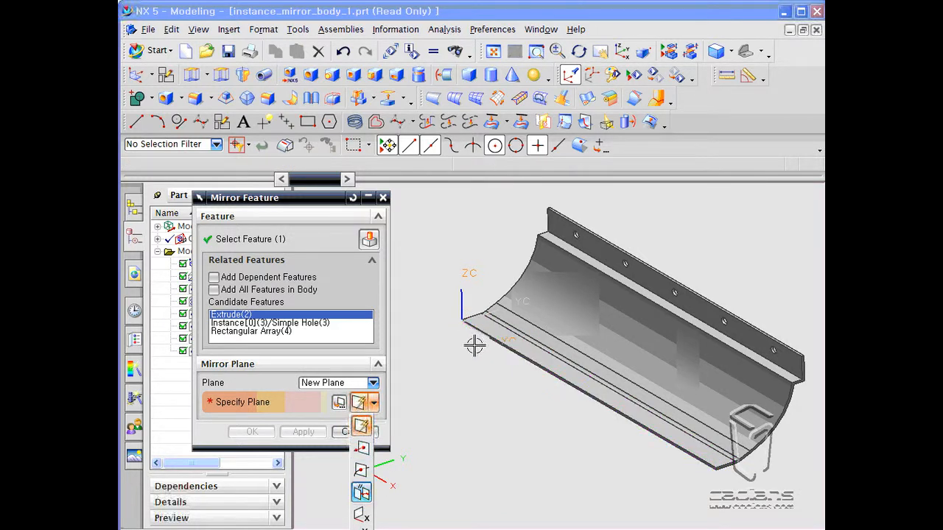
click(361, 515)
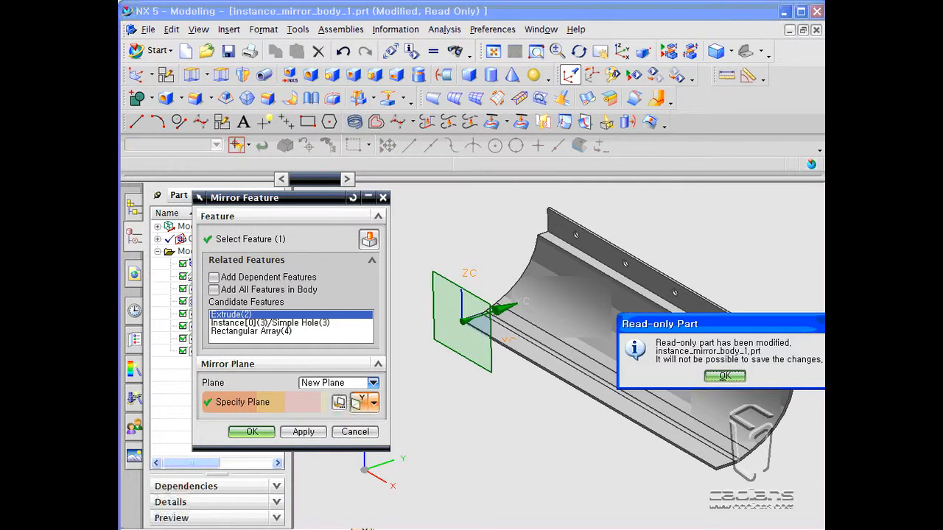
click(725, 375)
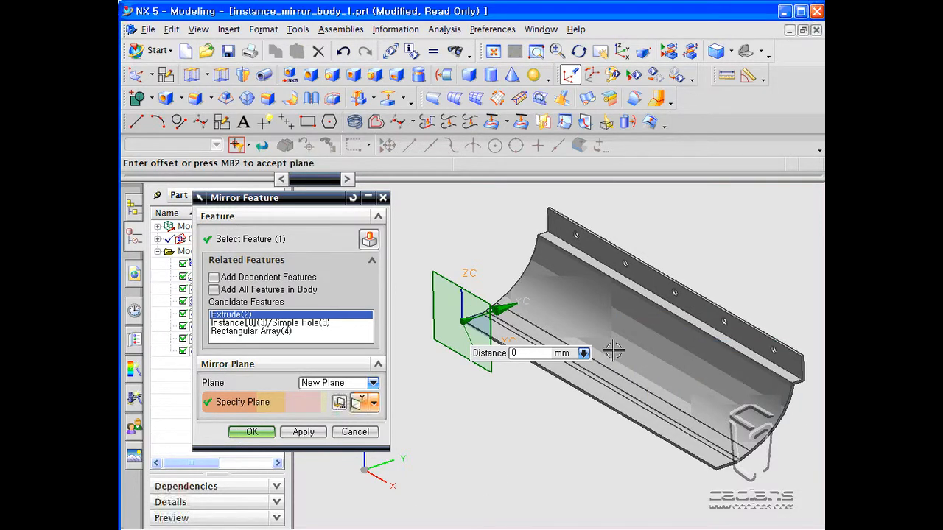
- Apply the mirror, close the dialog, and undo the mirrored feature
click(296, 432)
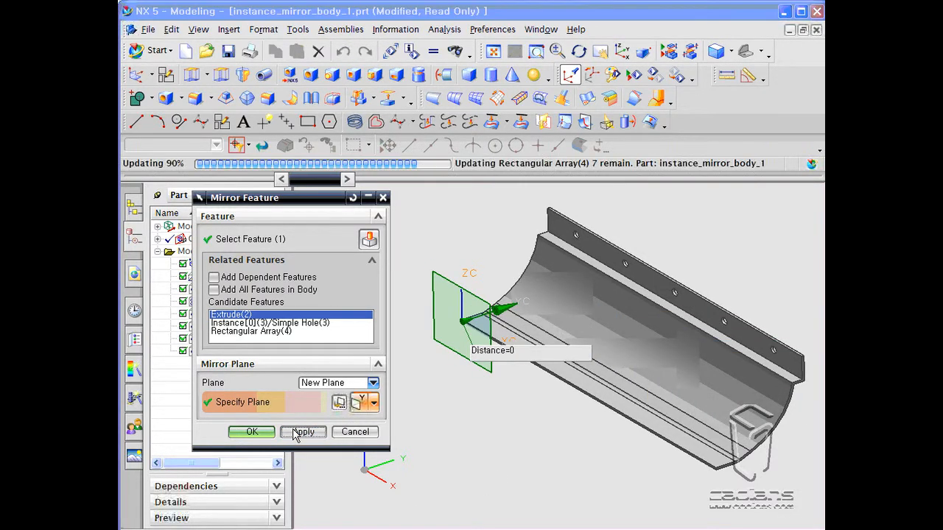
click(355, 432)
middle_drag(568, 387, 526, 416)
click(343, 51)
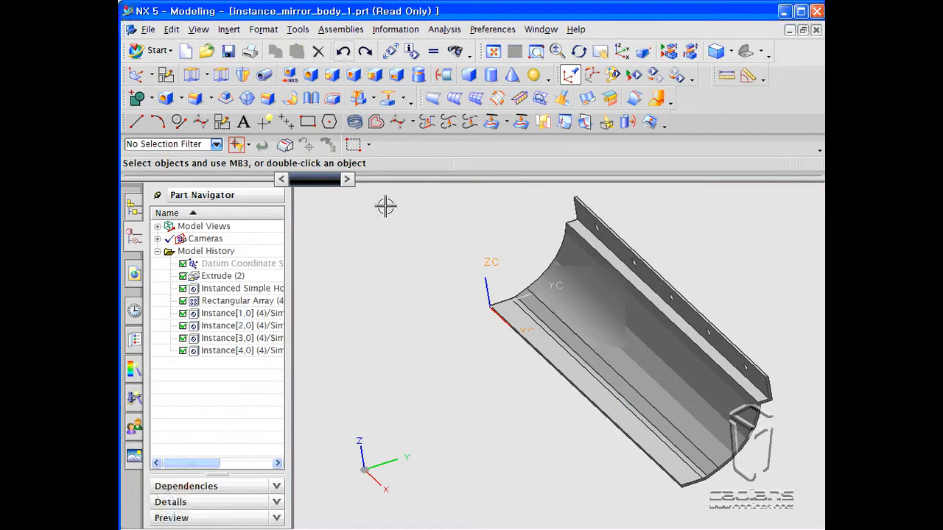
- Make layer 61 selectable in Layer Settings so the datum CSYS is shown
middle_drag(417, 272, 424, 269)
key(ctrl+l)
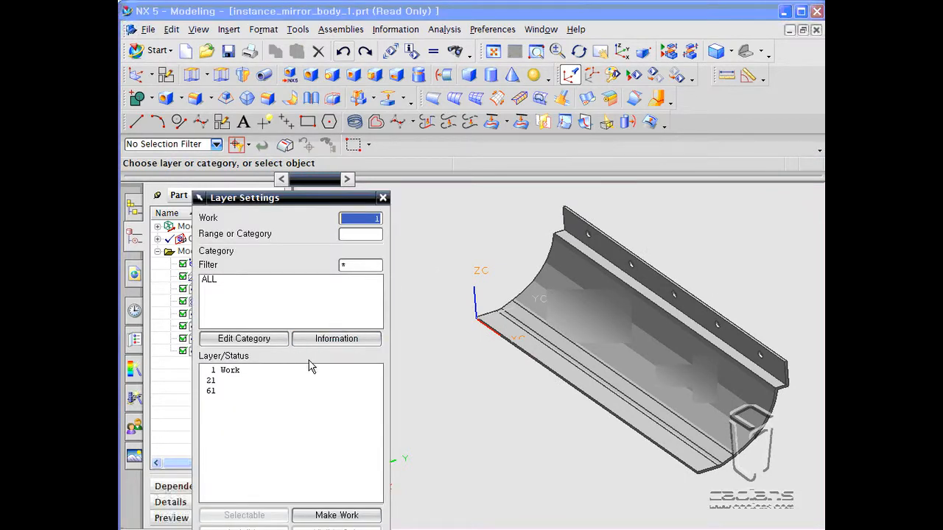
double_click(260, 392)
drag(293, 205, 304, 87)
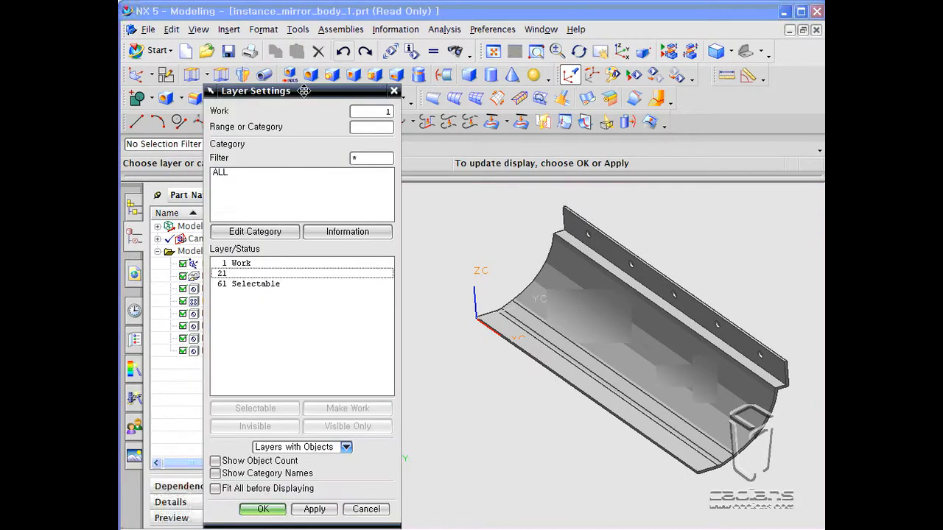
click(264, 500)
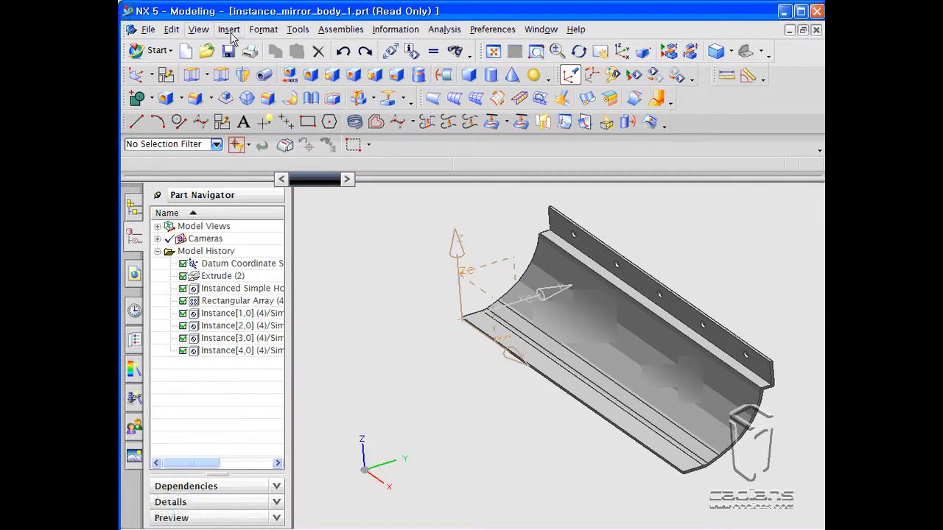
- Mirror the Extrude(2) and Instance[0](3)/Simple Hole(3) features about an existing datum CSYS plane, then close the dialog
click(358, 99)
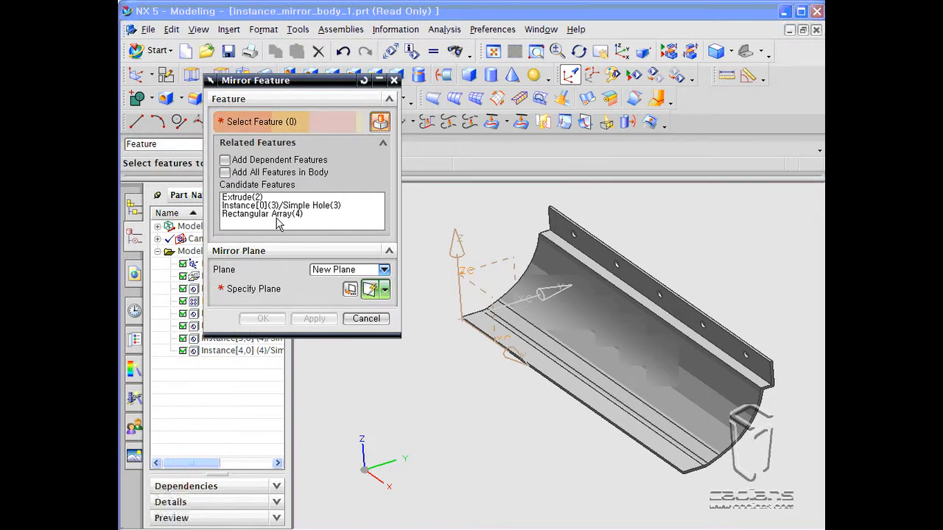
drag(272, 198, 274, 206)
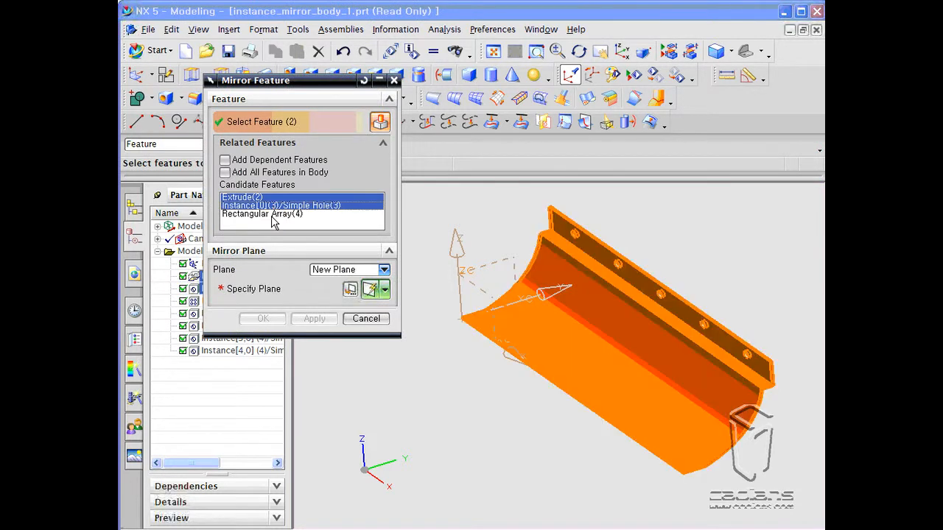
click(384, 269)
click(338, 279)
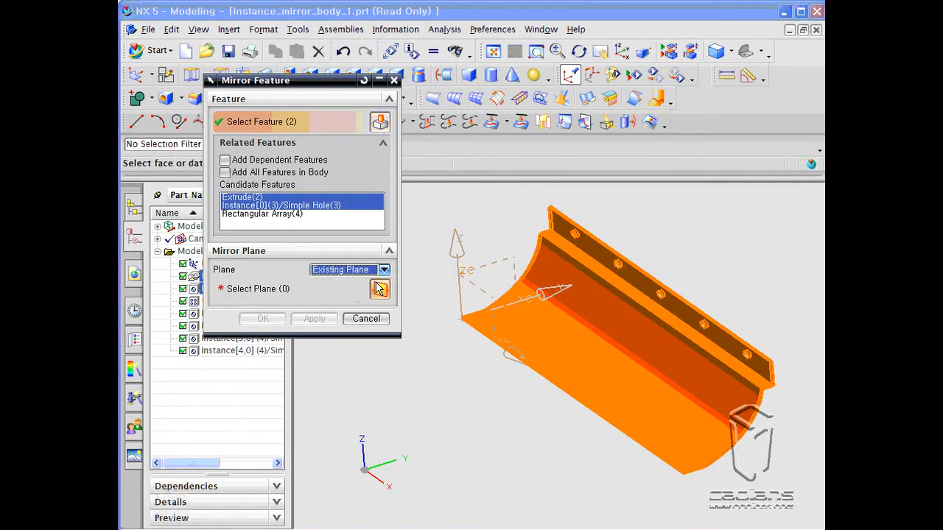
click(482, 297)
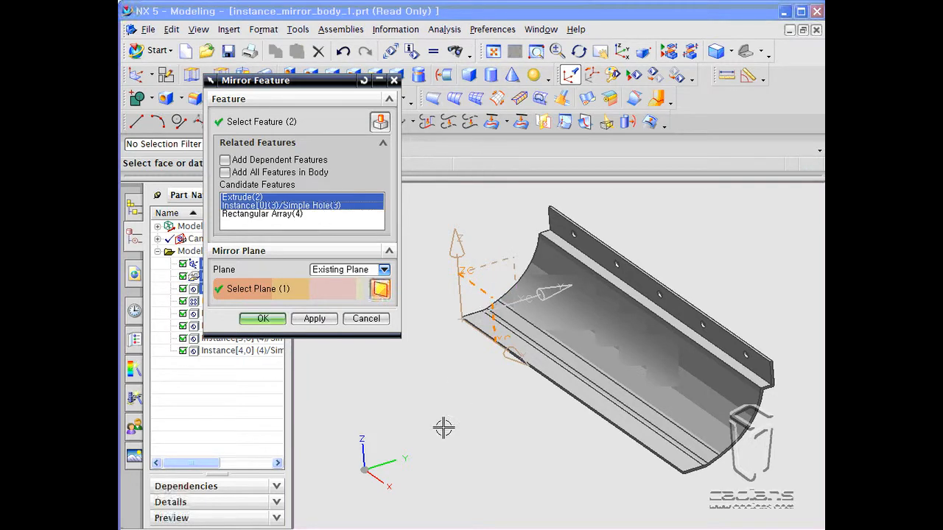
click(322, 326)
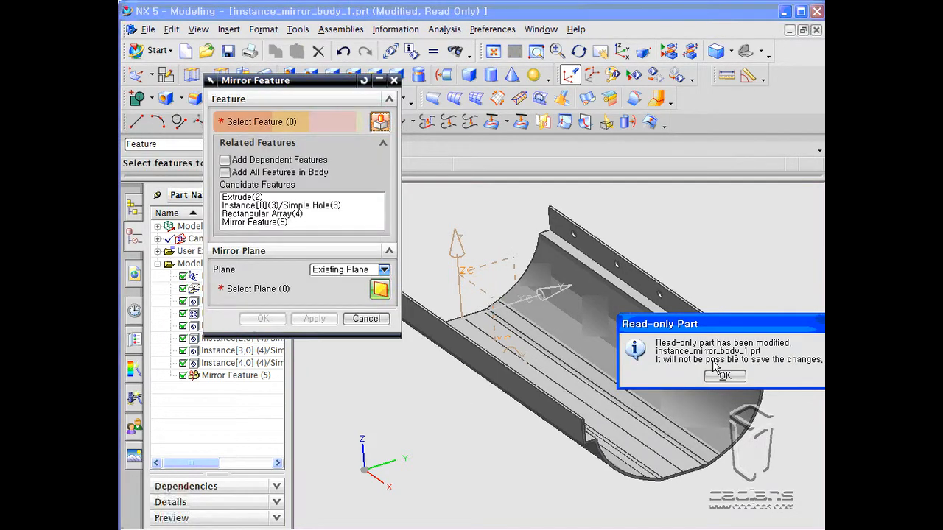
click(724, 377)
middle_drag(557, 415, 513, 434)
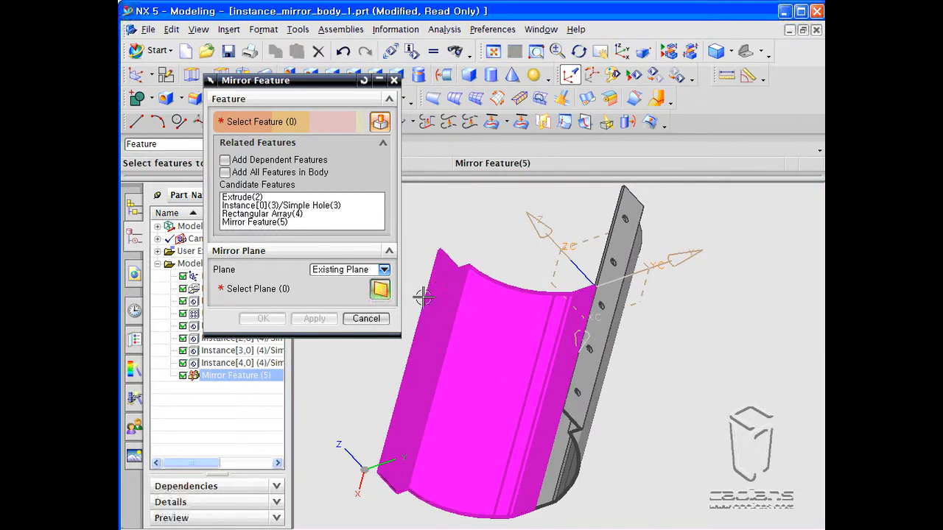
click(370, 319)
middle_drag(381, 326, 404, 320)
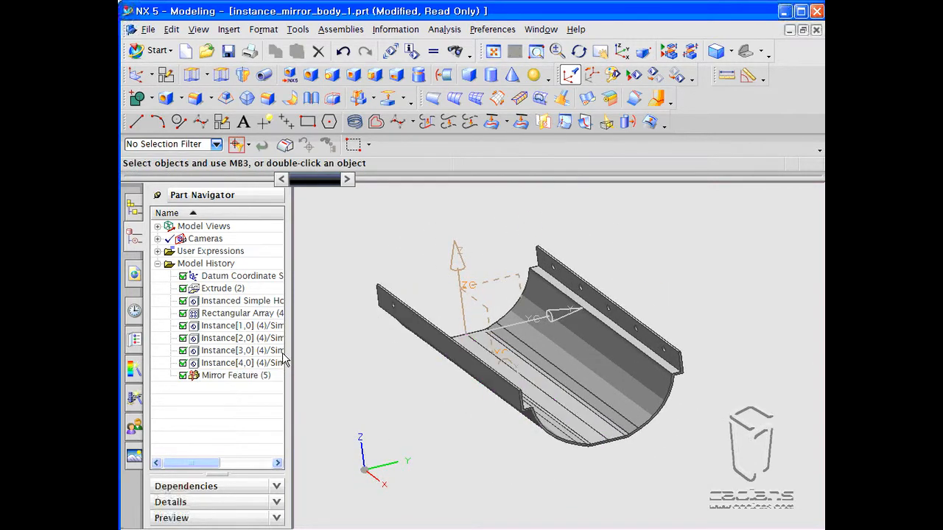
- Undo the Mirror Feature (5) in the model history
click(253, 375)
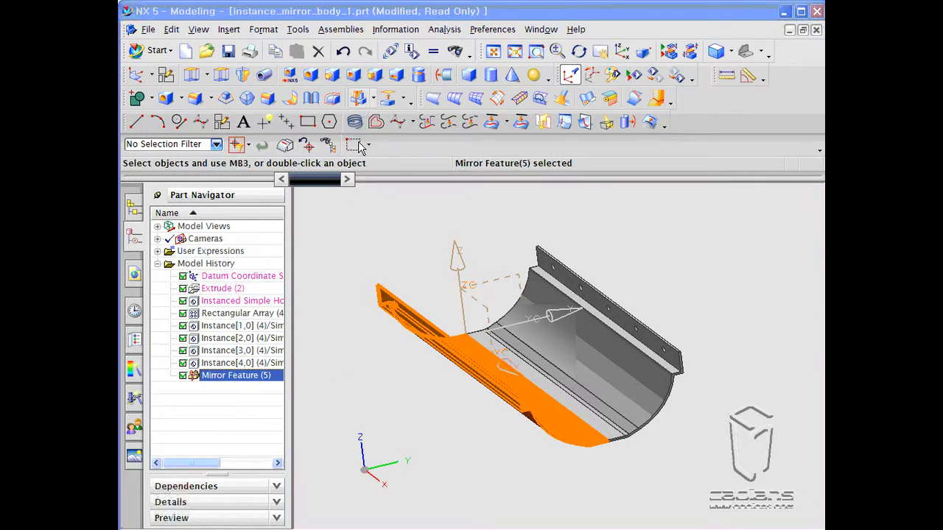
click(347, 54)
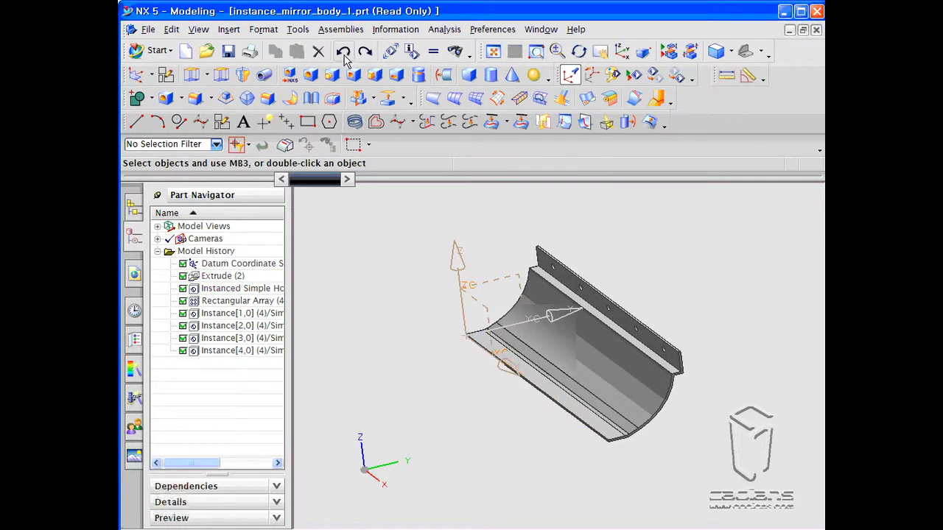
- Mirror the channel body about the datum CSYS plane with Mirror Body and apply it
middle_drag(383, 215, 415, 250)
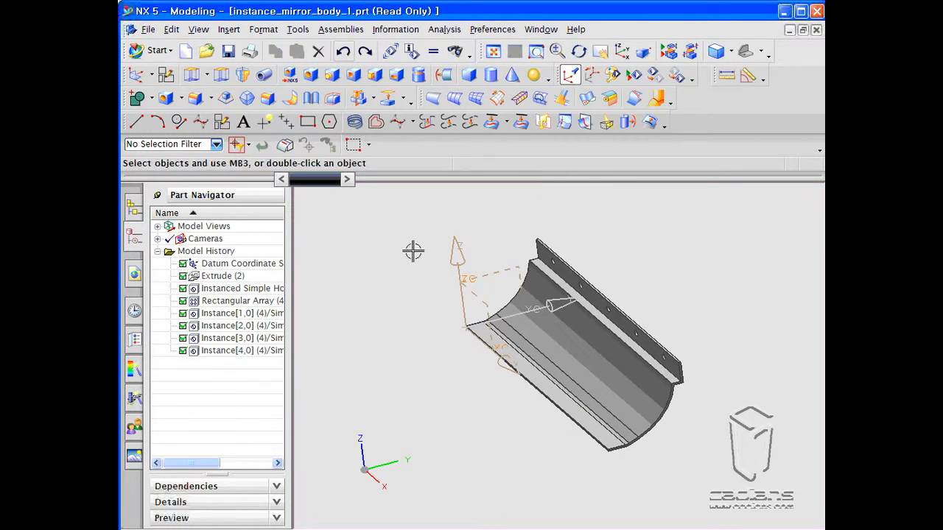
click(374, 99)
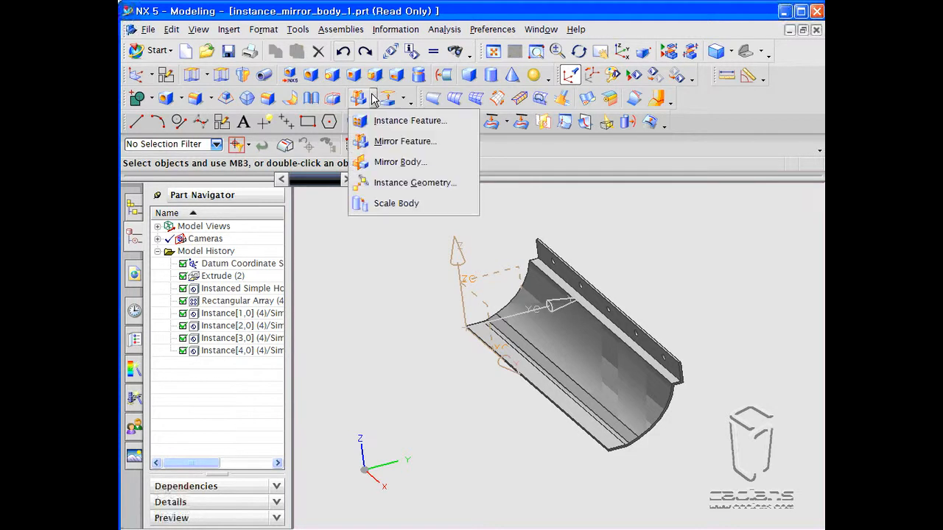
click(384, 169)
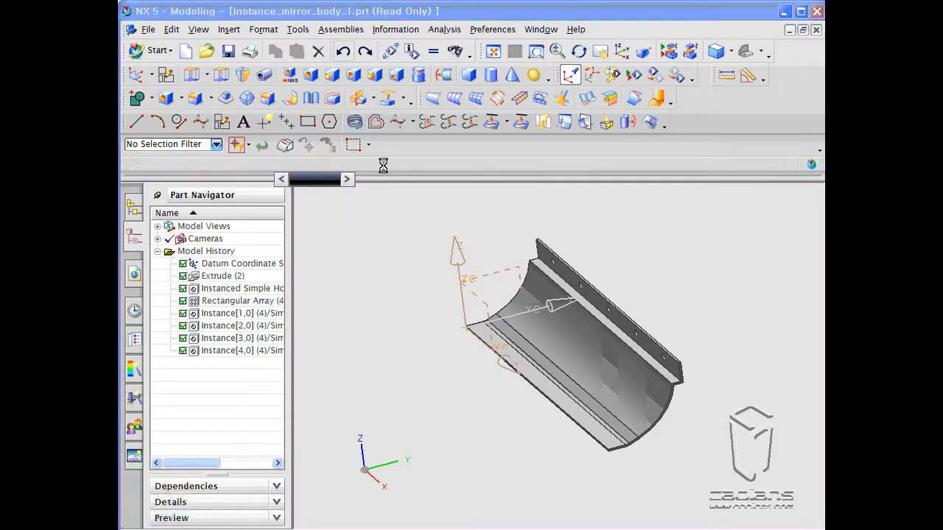
drag(337, 90, 302, 102)
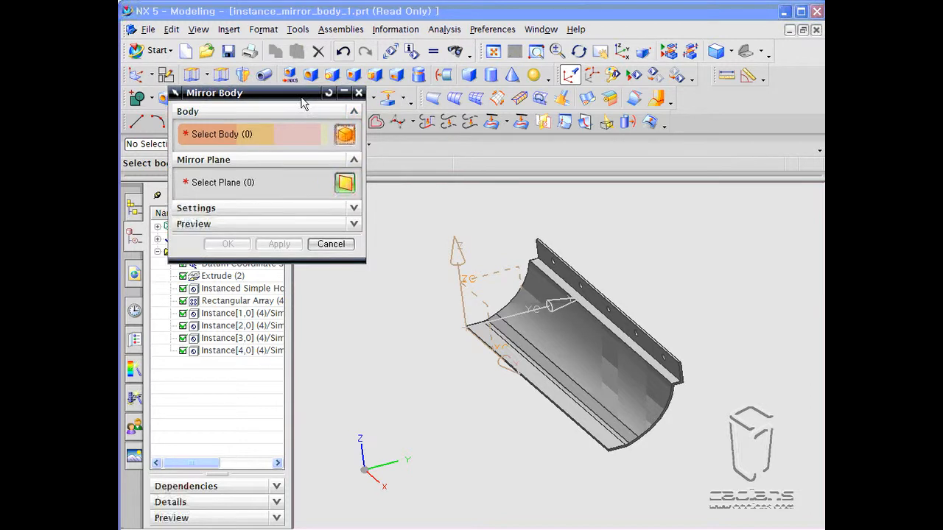
shift+middle_drag(422, 221, 475, 245)
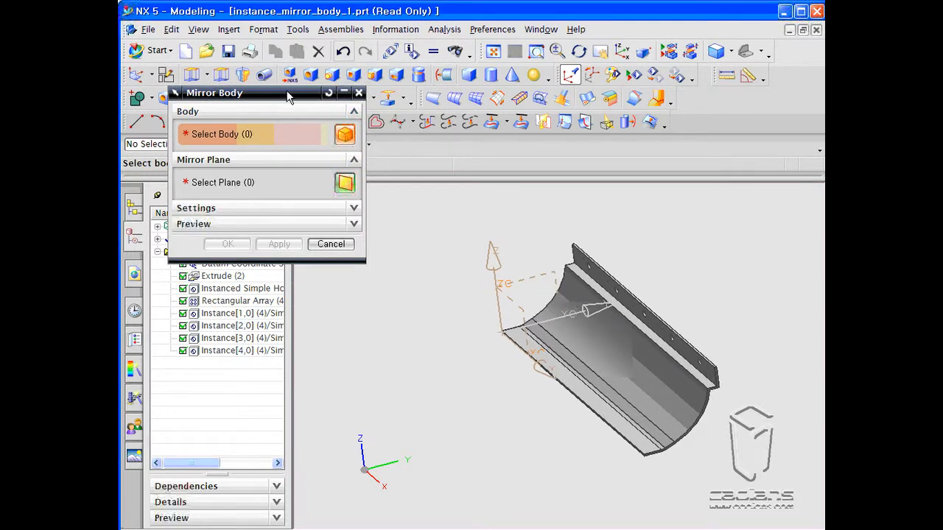
drag(287, 98, 288, 140)
click(600, 346)
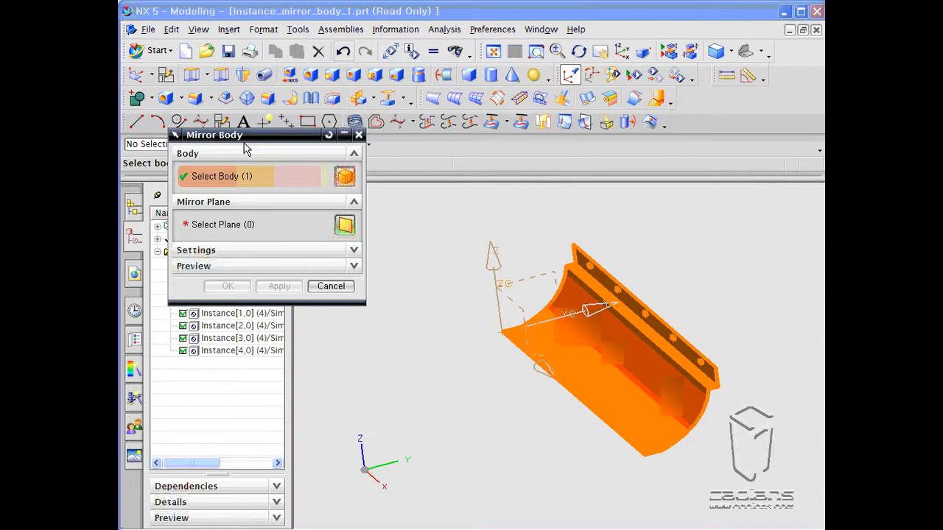
click(244, 234)
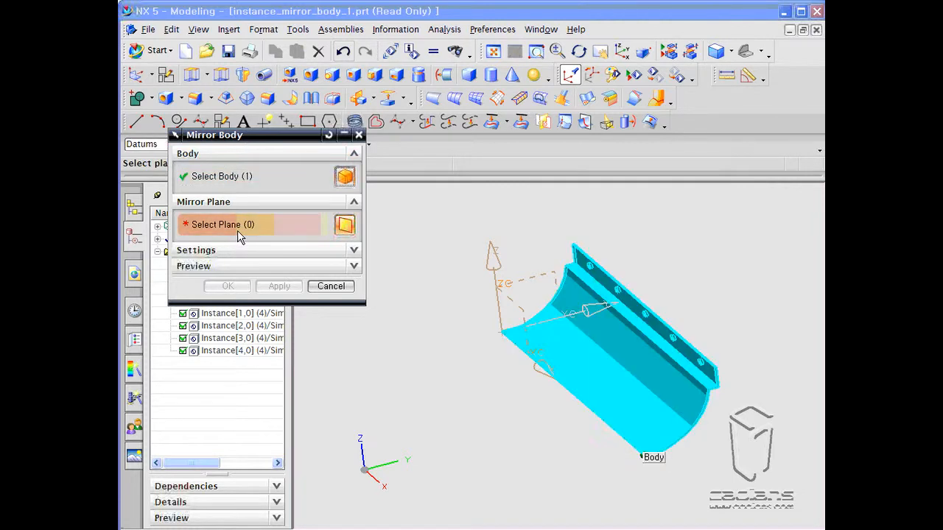
click(508, 296)
click(279, 285)
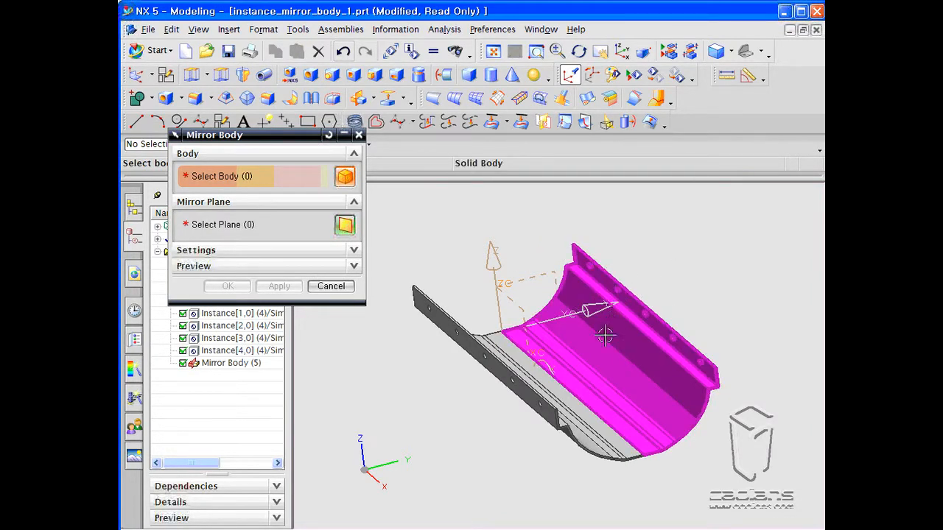
- Expand the Mirror Body dialog's Settings and Preview sections to review their options, then cancel the dialog
click(304, 251)
click(305, 251)
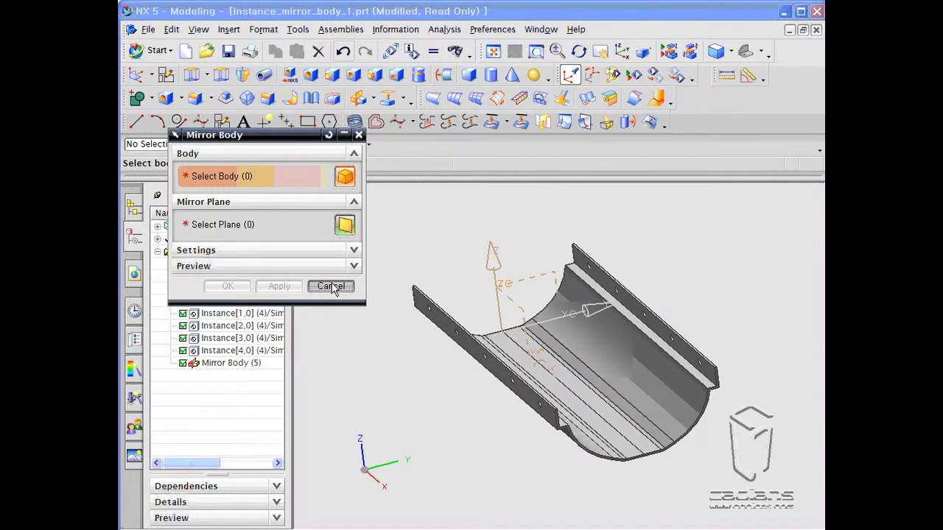
click(350, 250)
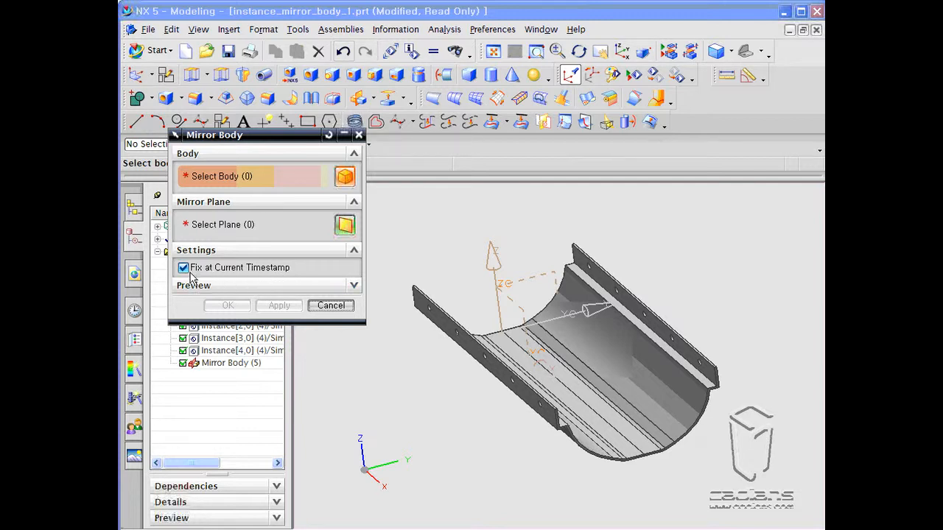
click(327, 294)
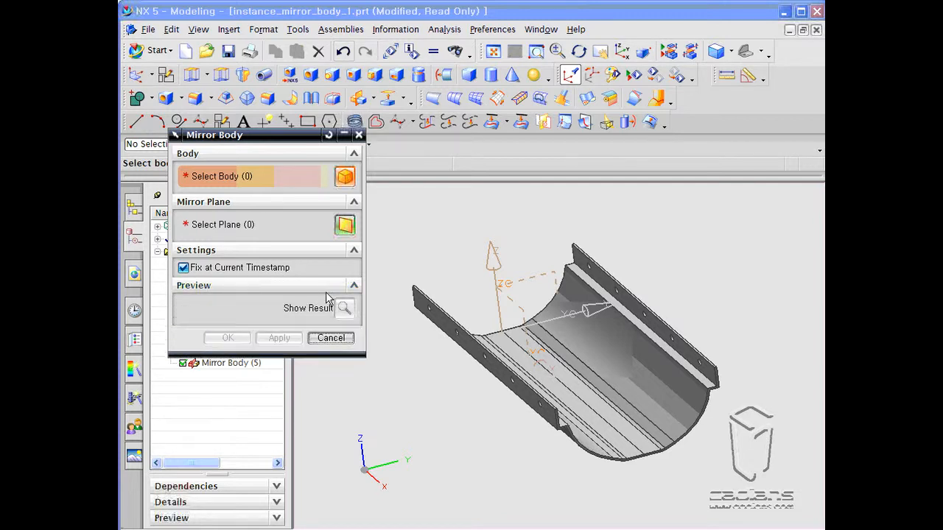
click(331, 338)
- Open Mirror Feature to review its candidate features list, then cancel the dialog
scroll(406, 355, up, 2)
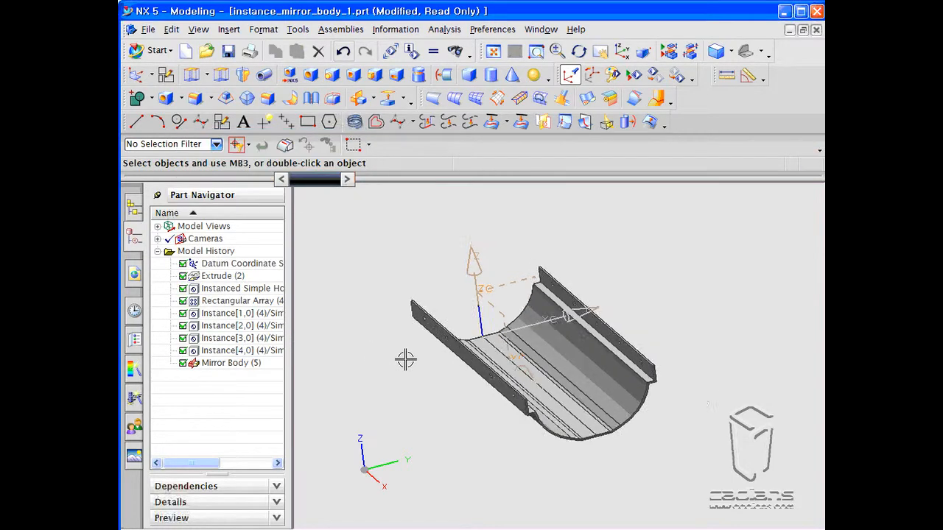
scroll(430, 351, up, 2)
mouse_move(381, 366)
middle_down()
mouse_move(345, 370)
mouse_move(375, 375)
mouse_move(400, 364)
mouse_move(383, 378)
middle_up()
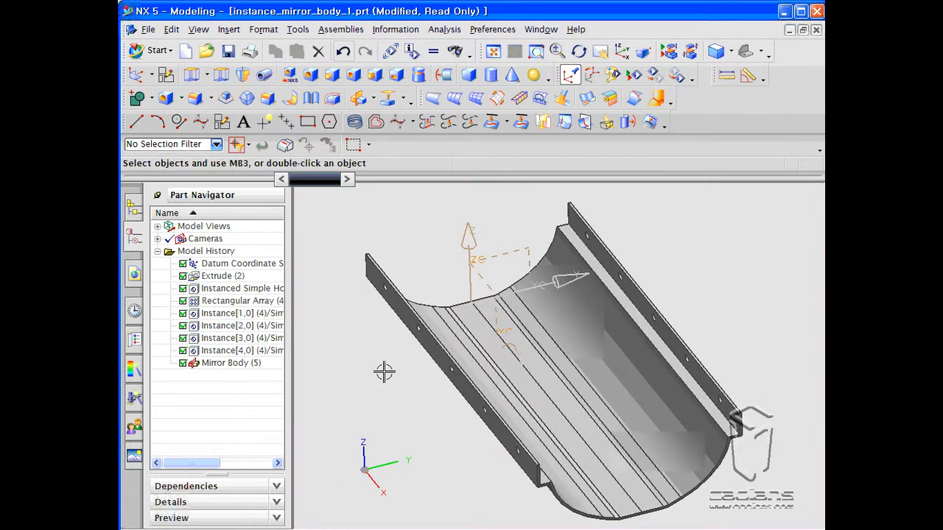
click(373, 99)
click(356, 198)
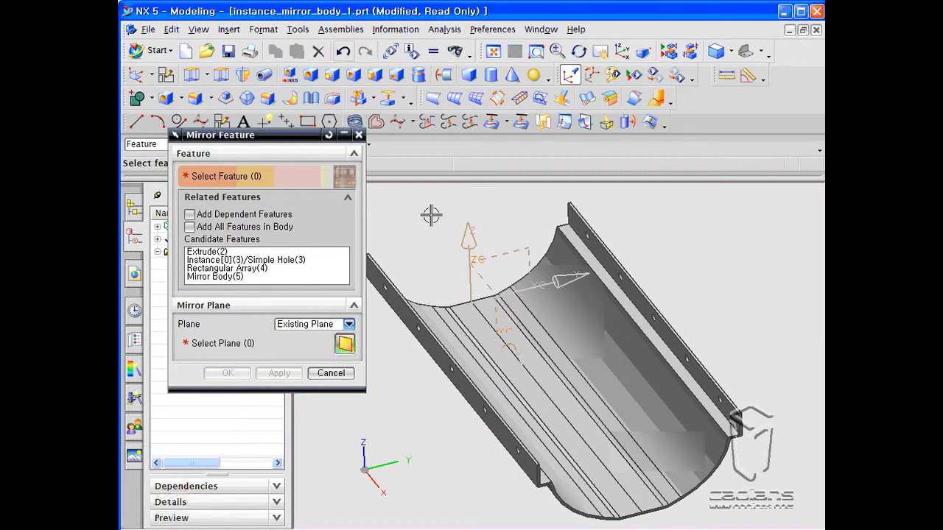
scroll(431, 214, down, 2)
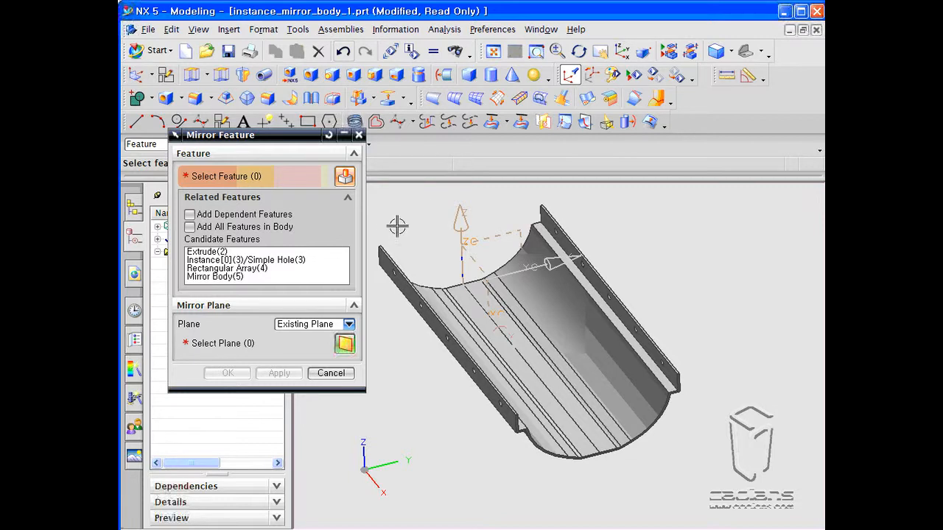
drag(297, 135, 422, 123)
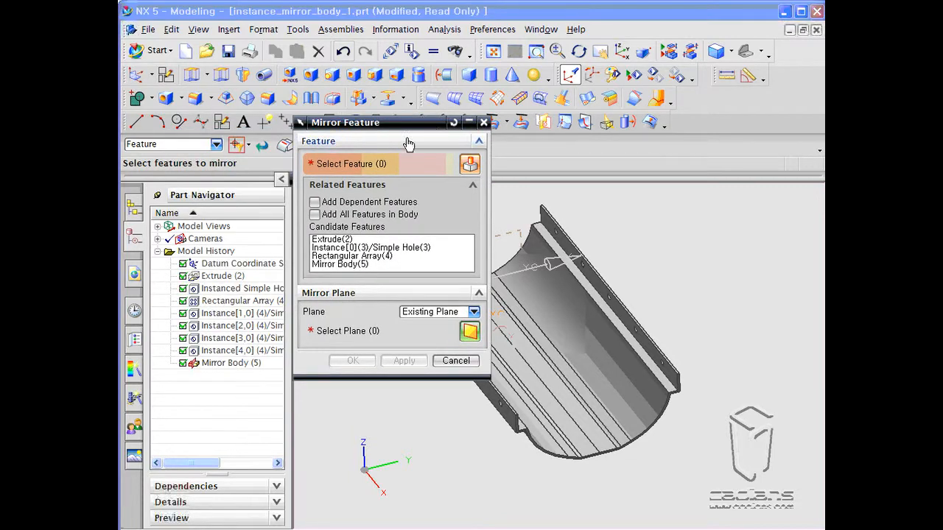
click(455, 361)
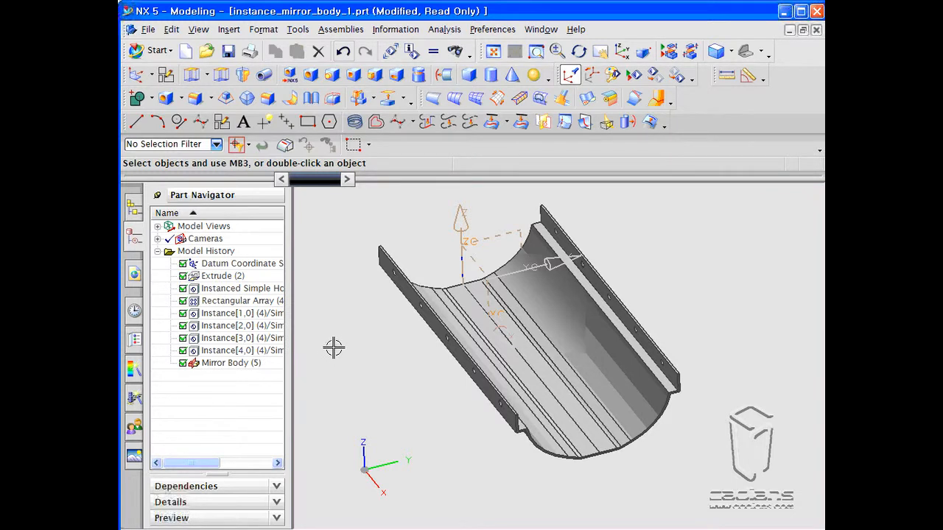
- Select the Extrude (2) and Instanced Simple Hole features in the model history and choose Group for them
click(240, 289)
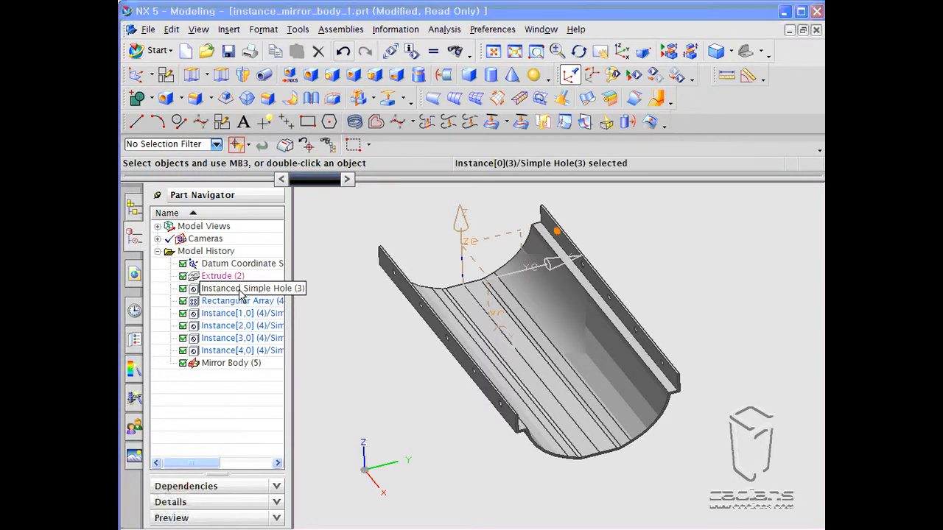
click(225, 277)
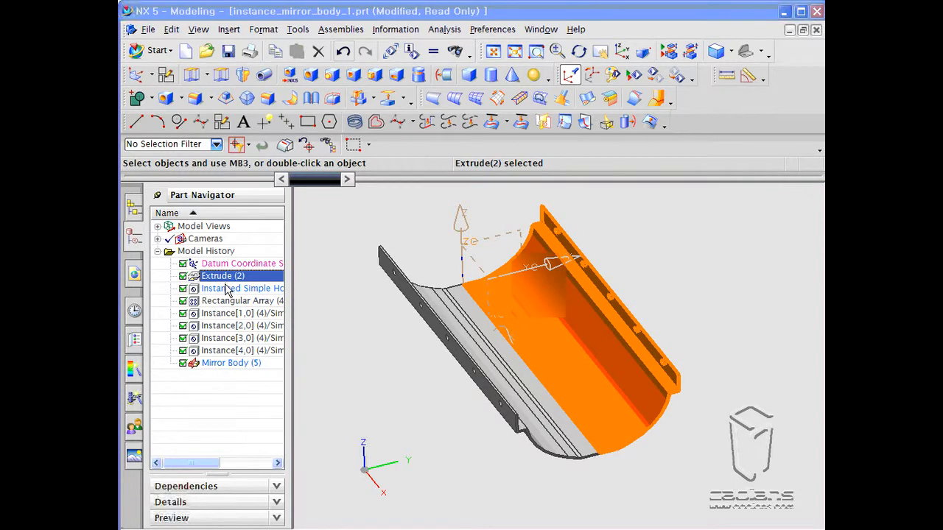
ctrl+click(232, 288)
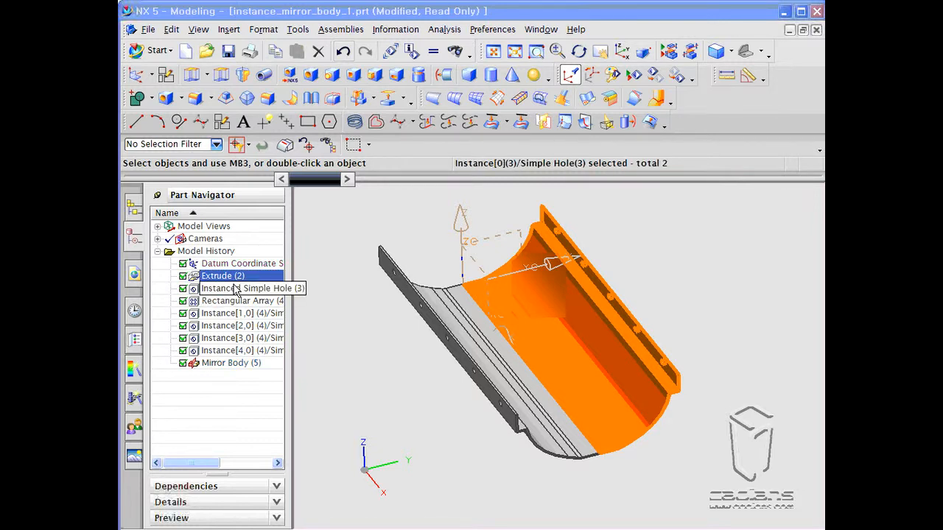
right_click(236, 290)
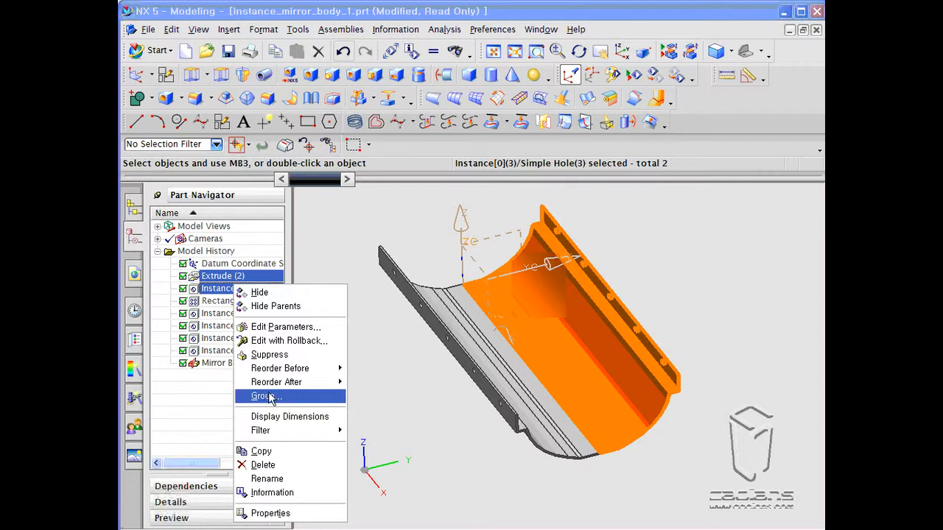
click(384, 389)
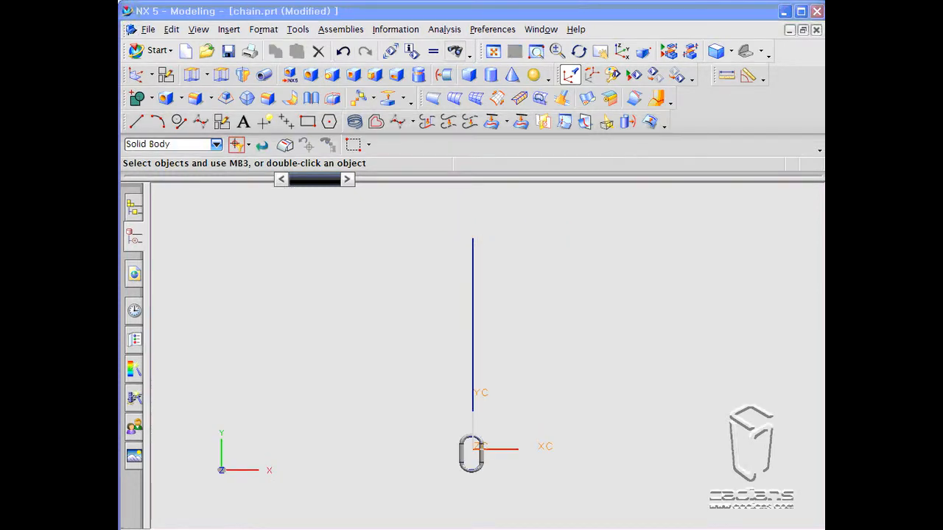
- Start Instance Geometry, review the Translate and Along Path types, and set the type to From/To
click(229, 30)
mouse_move(247, 190)
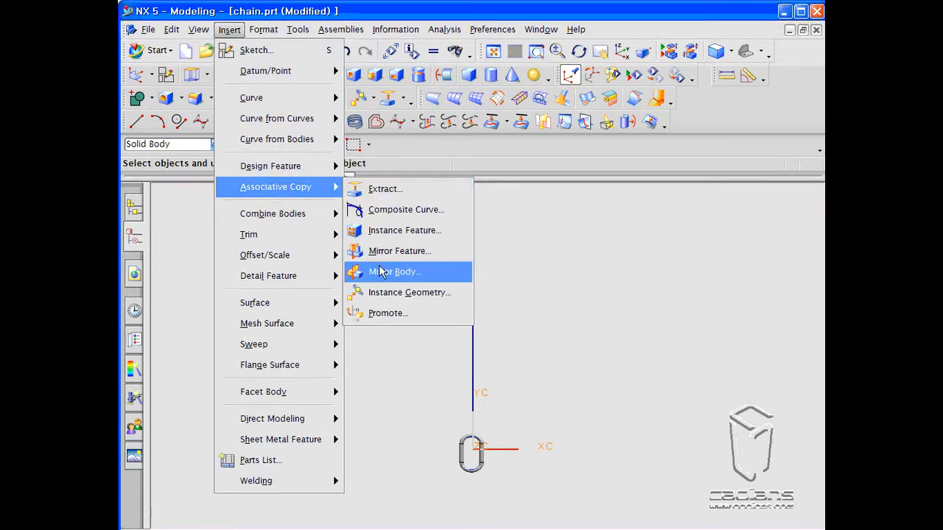
click(448, 295)
drag(298, 205, 298, 68)
click(350, 103)
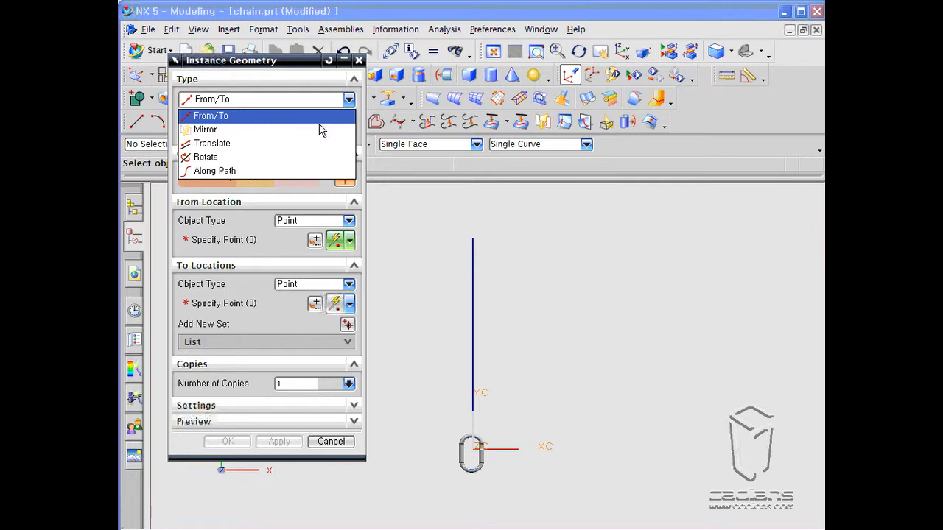
click(307, 142)
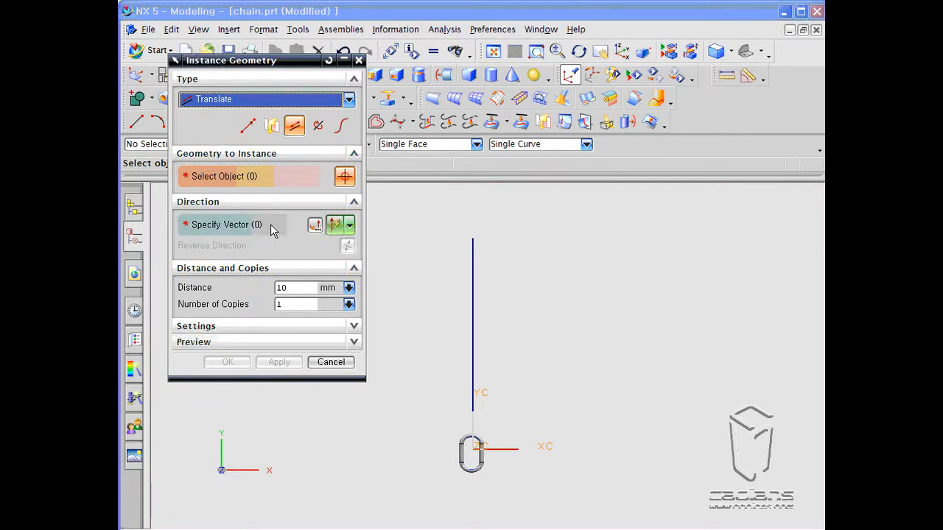
click(271, 102)
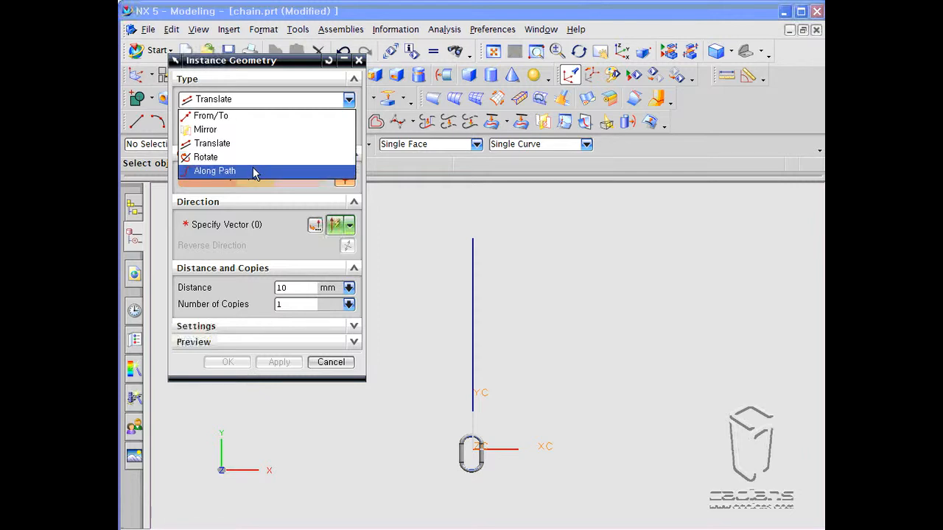
click(254, 172)
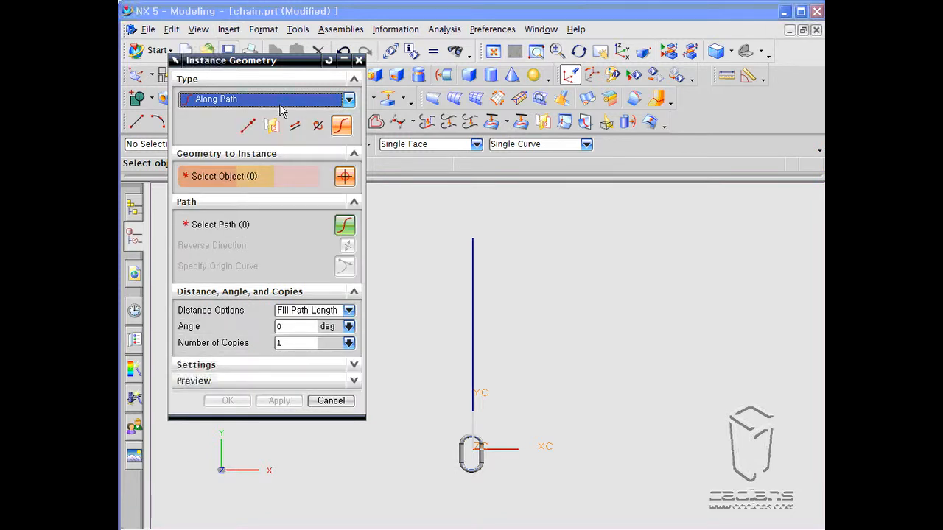
drag(309, 62, 292, 94)
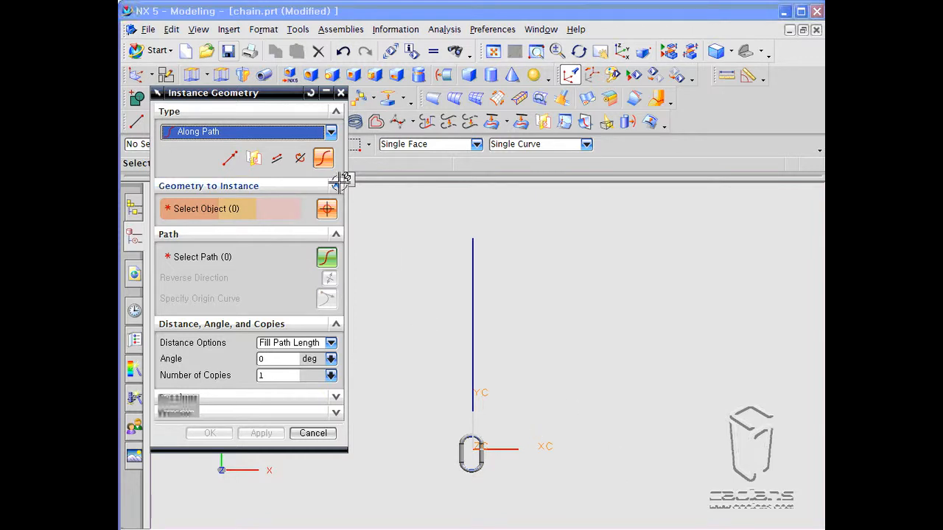
drag(281, 92, 719, 117)
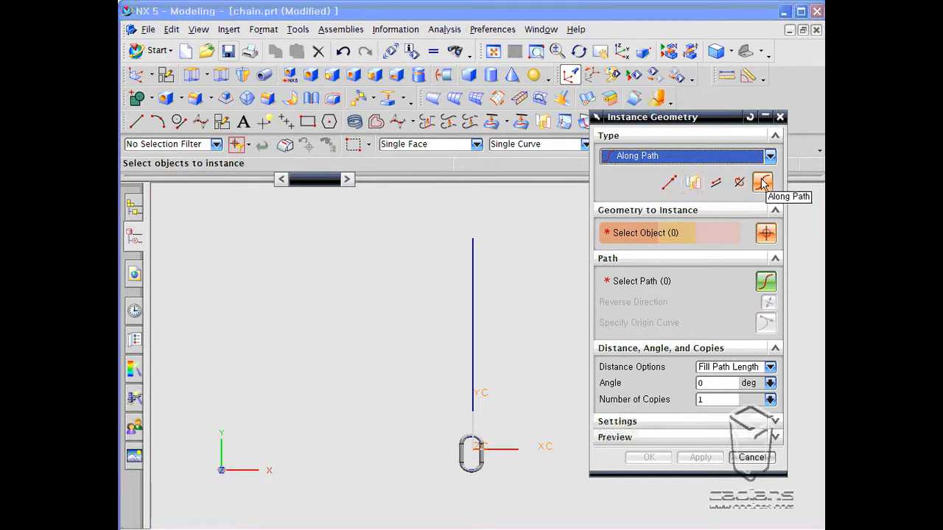
click(668, 183)
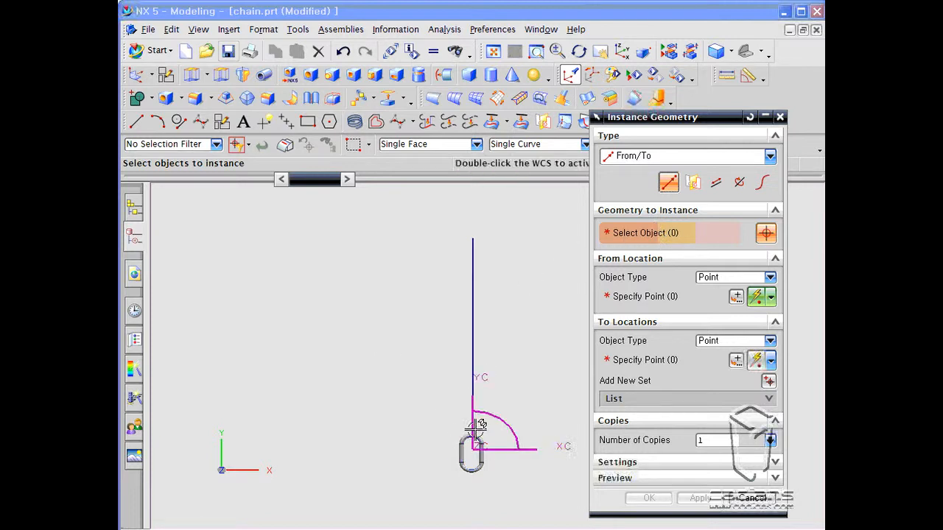
- Set the selection filter to Solid Body and select the chain link as the geometry to instance
click(217, 145)
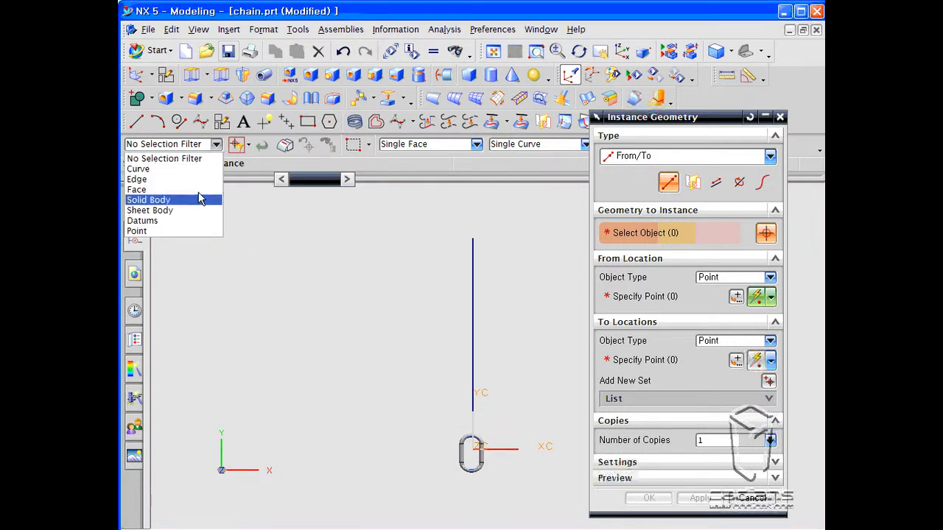
click(202, 197)
click(464, 451)
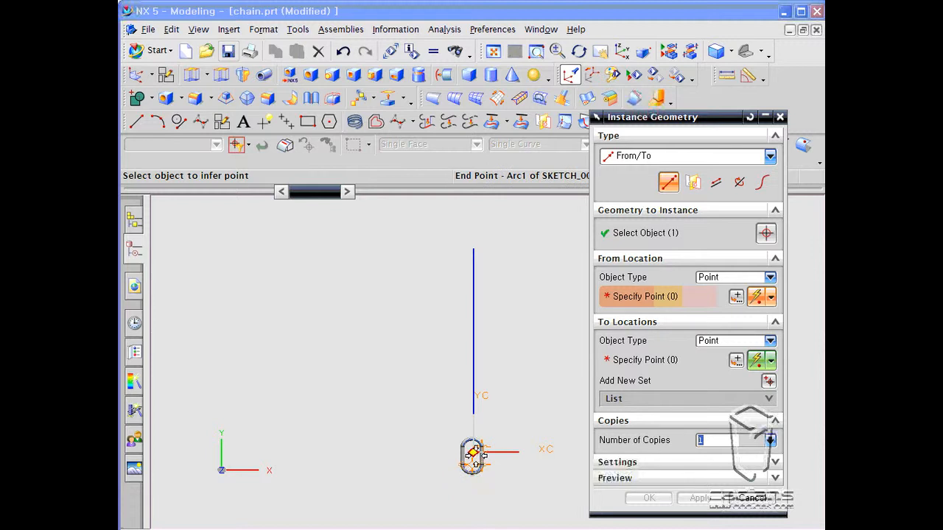
- Instance the chain link From/To, from its arc endpoint to the vertical line's top endpoint, with 5 copies, and apply
click(473, 452)
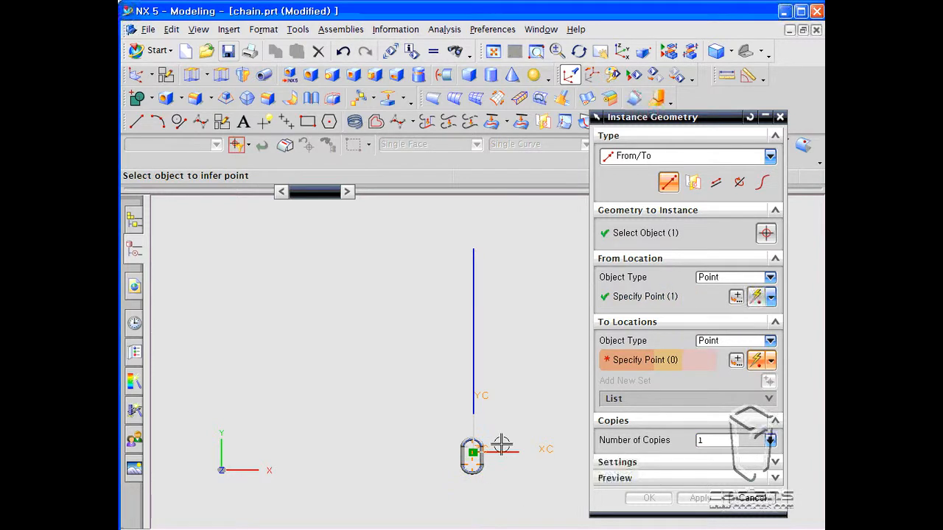
click(474, 248)
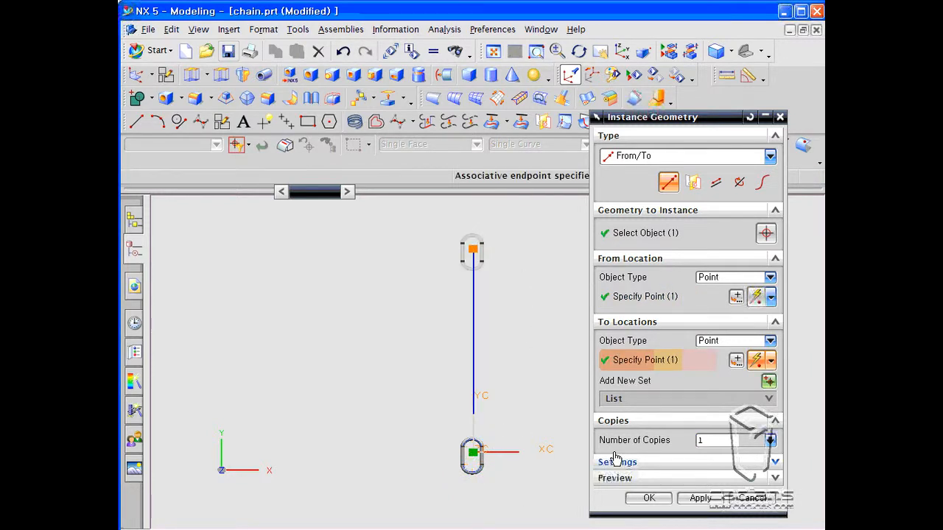
double_click(702, 440)
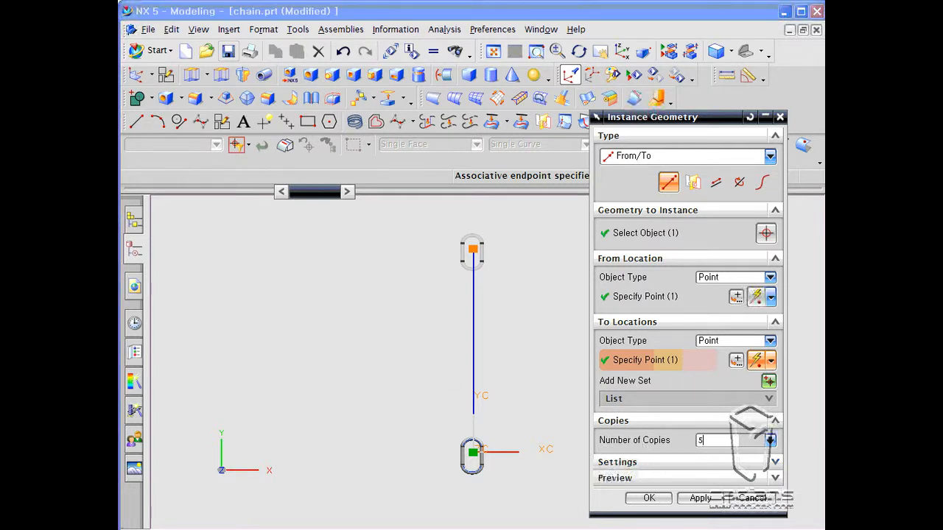
double_click(703, 439)
click(748, 478)
click(749, 480)
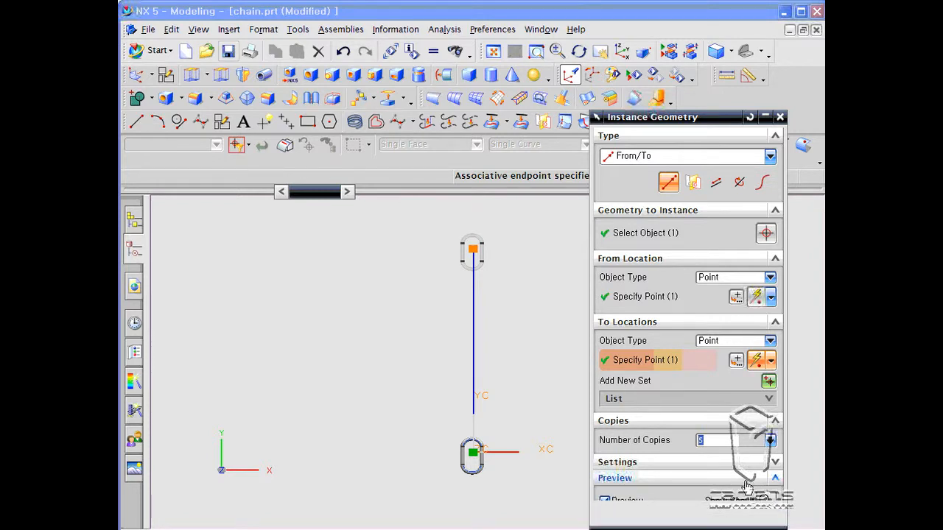
click(708, 500)
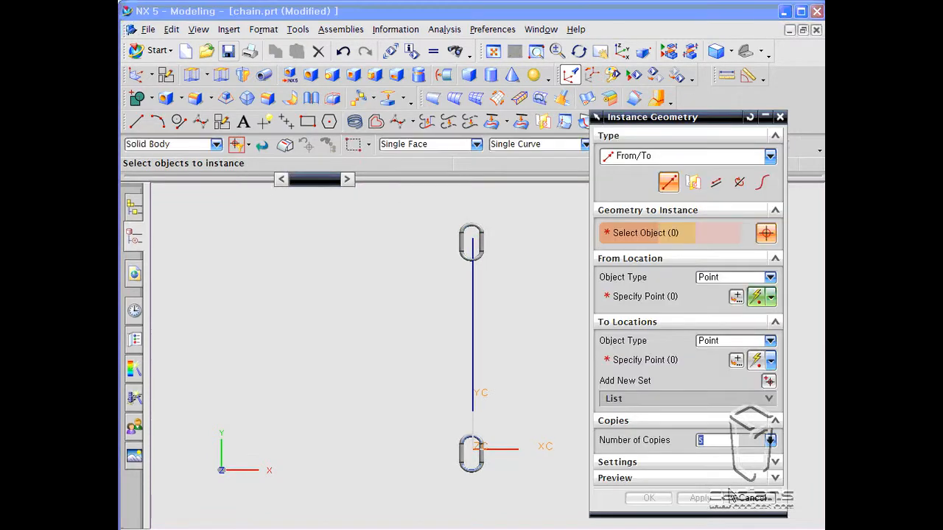
click(751, 499)
- Reopen the Instance Geometry feature from the model history, confirm it, and fit the view to examine the copies
click(133, 236)
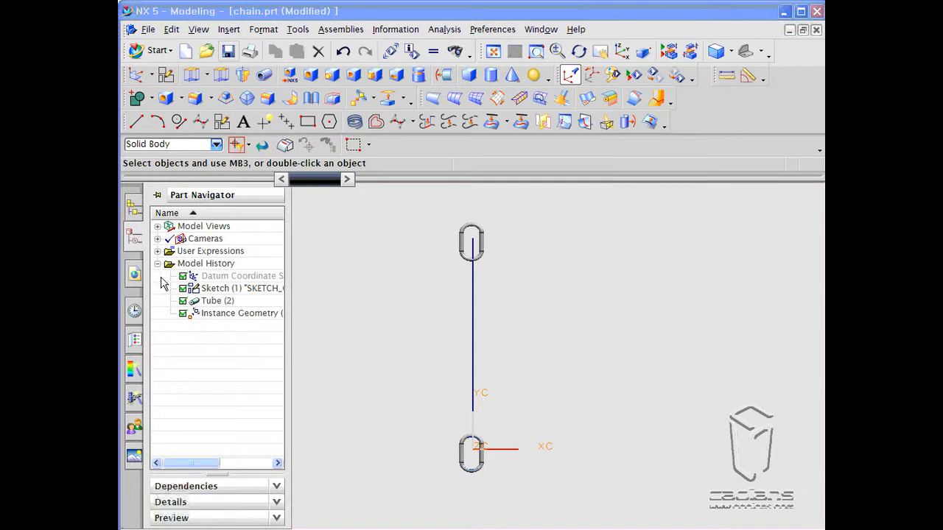
double_click(197, 313)
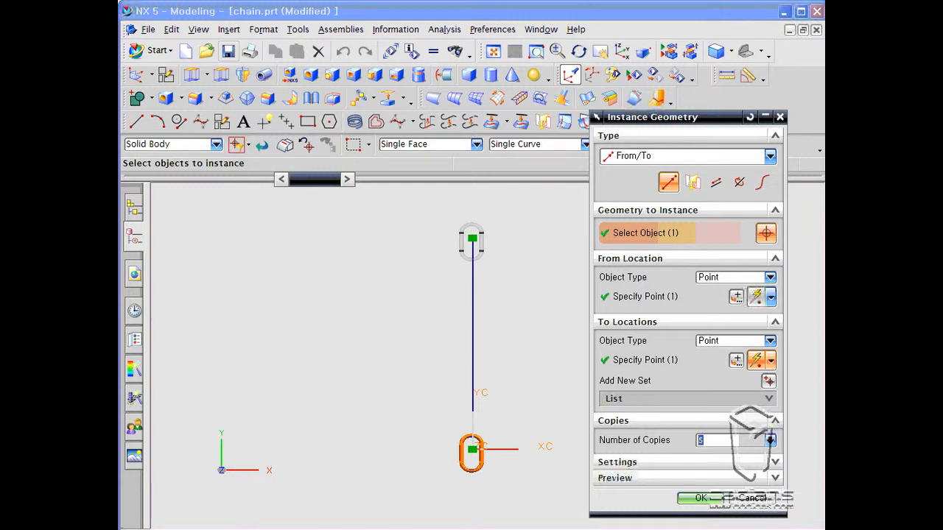
click(746, 496)
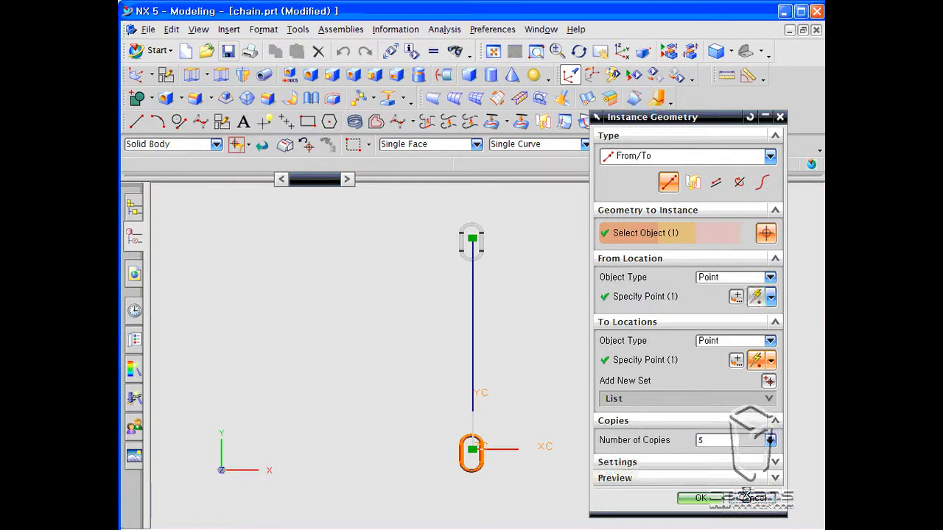
click(493, 51)
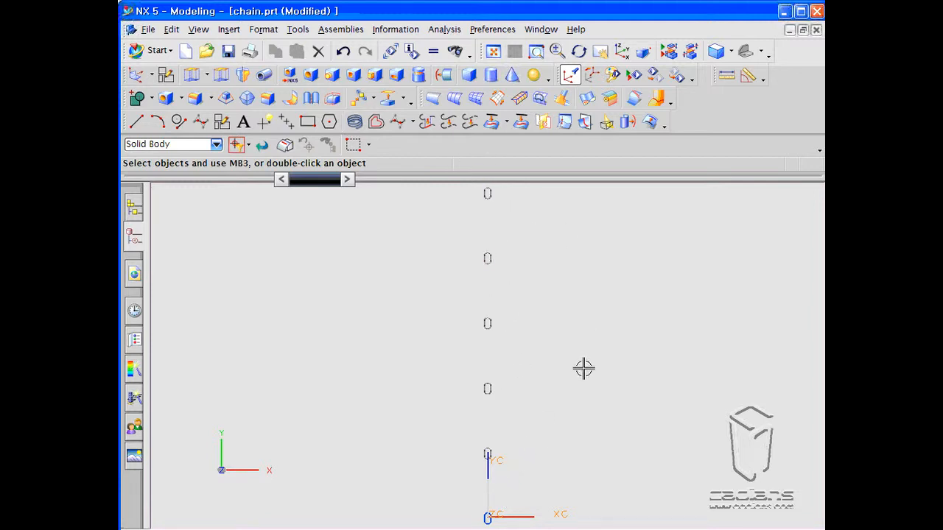
middle_drag(583, 368, 545, 340)
- Undo the From/To instance geometry operations and restore the view
click(343, 50)
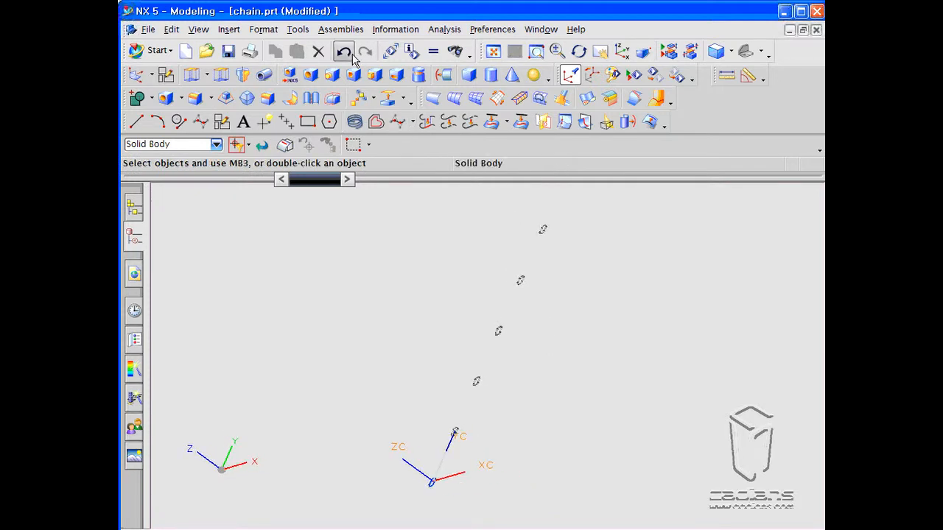
click(344, 50)
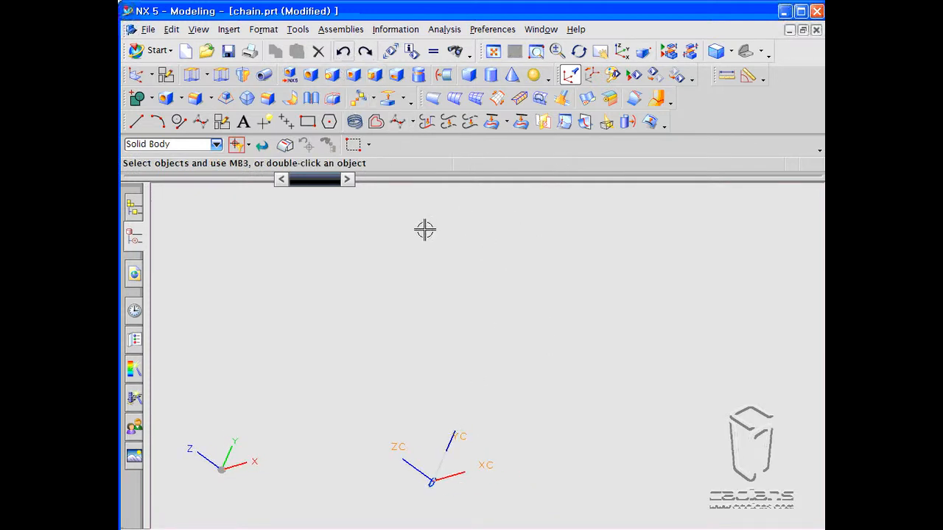
click(570, 76)
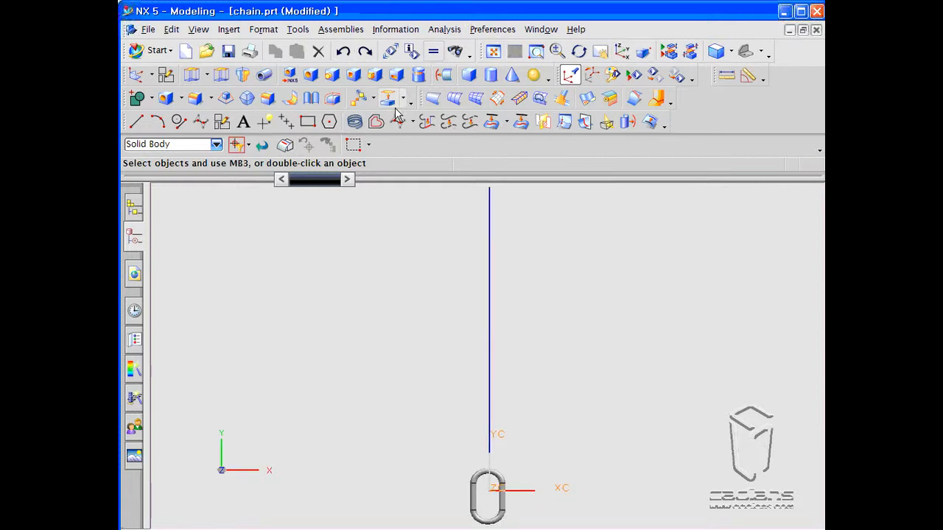
- Instance the chain link Along Path using the vertical line as path, with a 30 deg angle, and apply
click(360, 97)
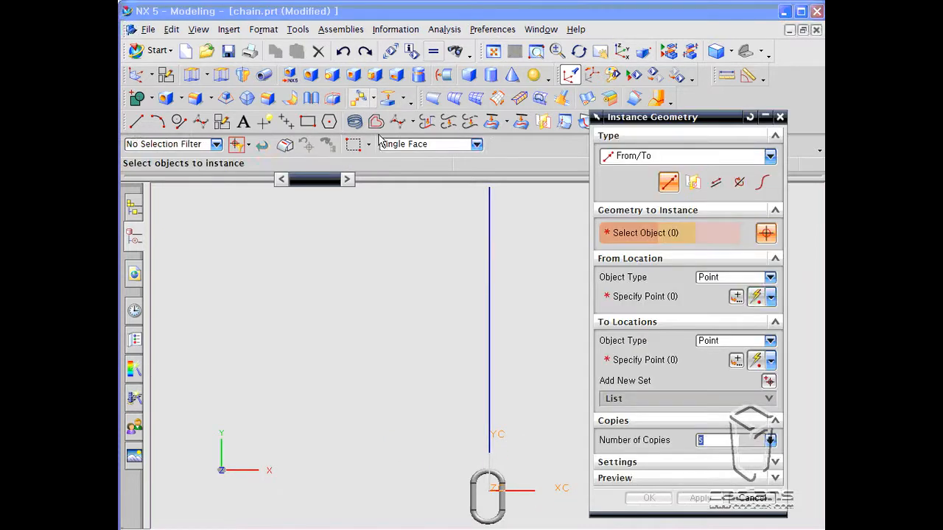
click(763, 181)
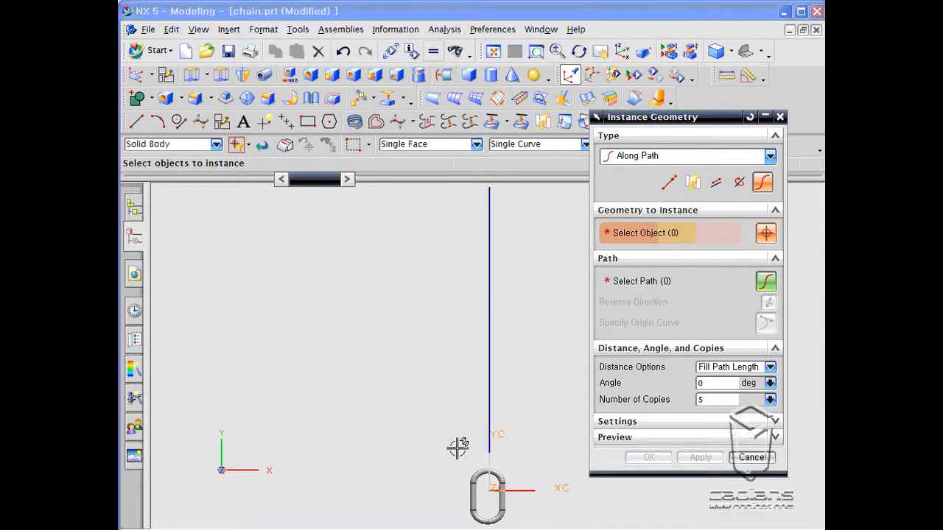
click(479, 515)
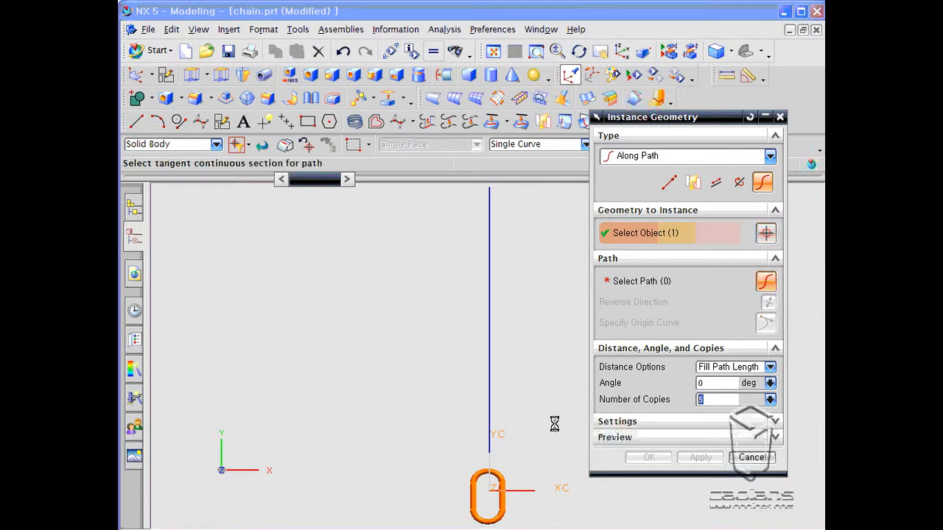
click(498, 414)
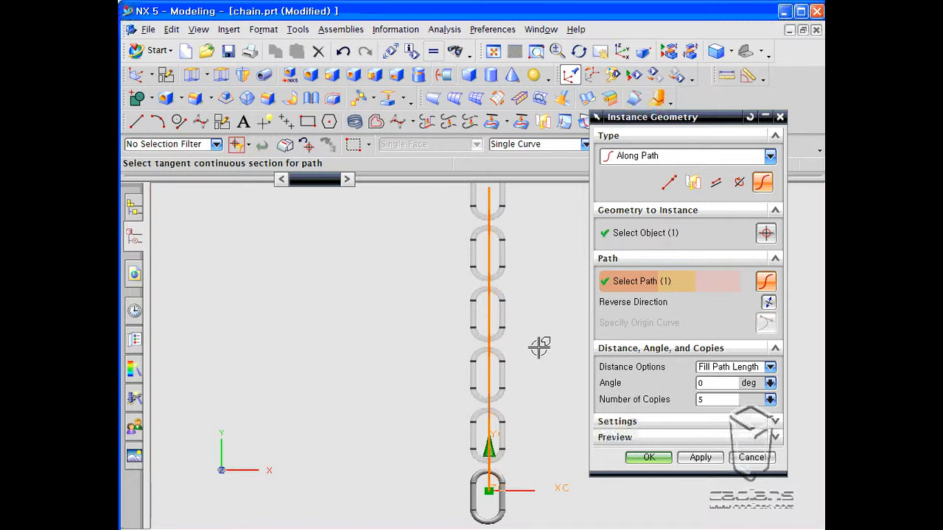
scroll(539, 346, down, 2)
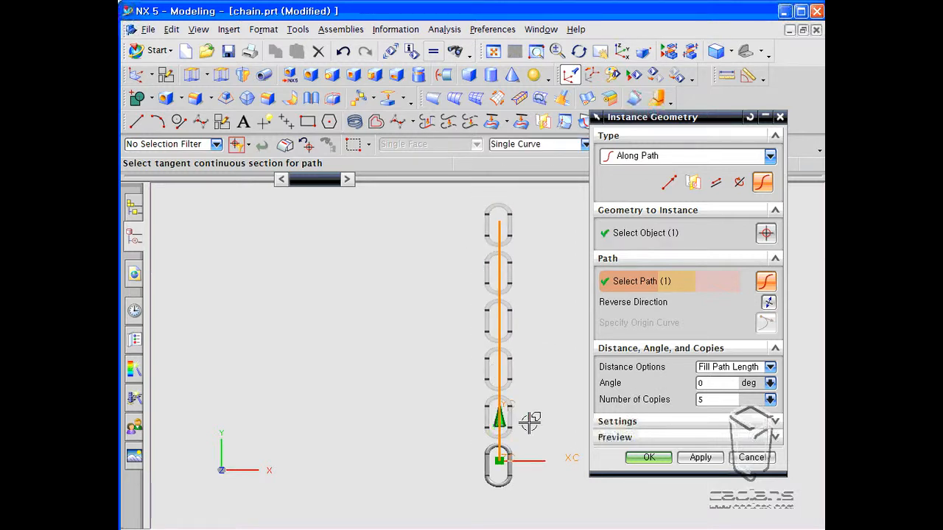
click(710, 399)
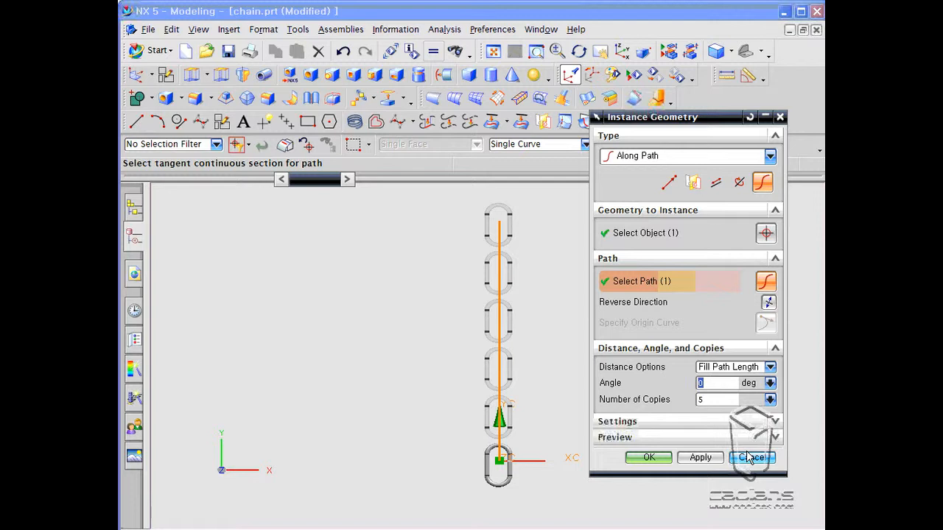
middle_drag(492, 480, 459, 442)
text(30)
key(Return)
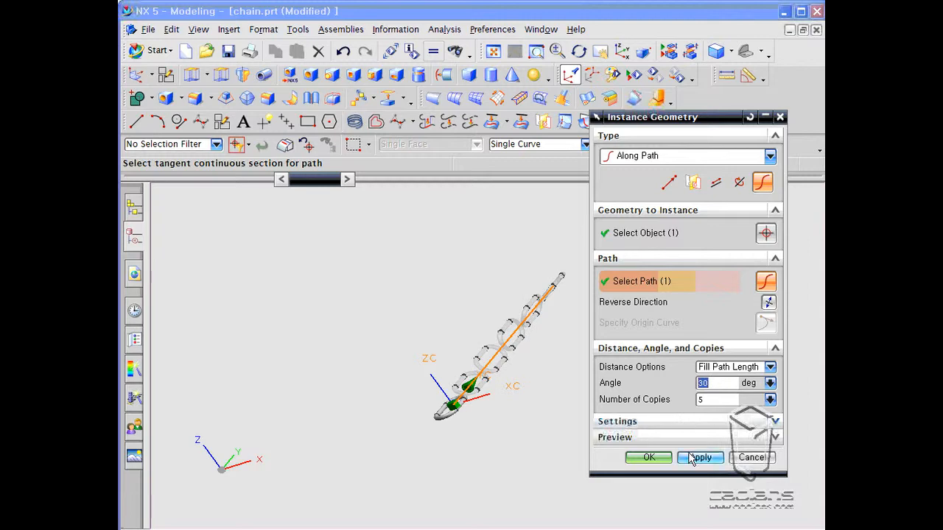
click(688, 458)
middle_drag(523, 435, 513, 409)
click(752, 457)
- Edit the Along Path Instance Geometry feature to 7 copies and a 90 deg angle
middle_drag(634, 402, 532, 458)
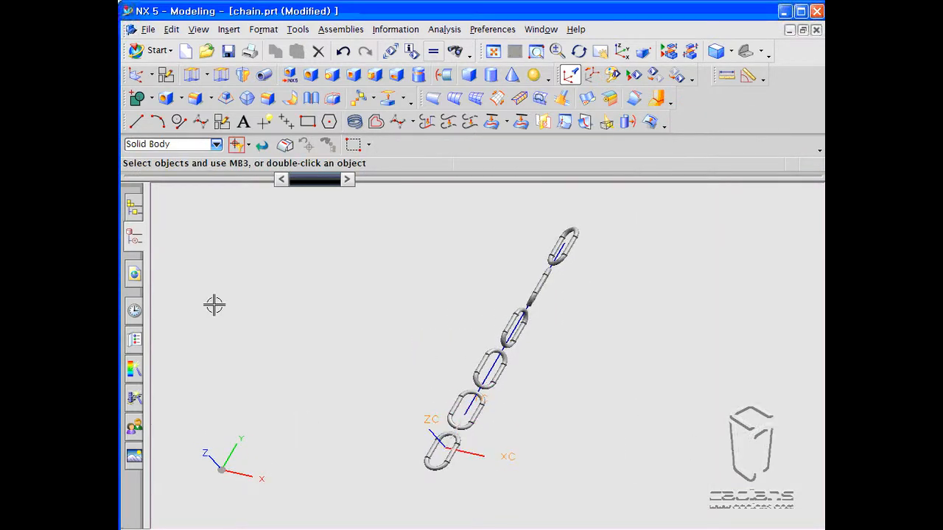
click(145, 237)
click(157, 195)
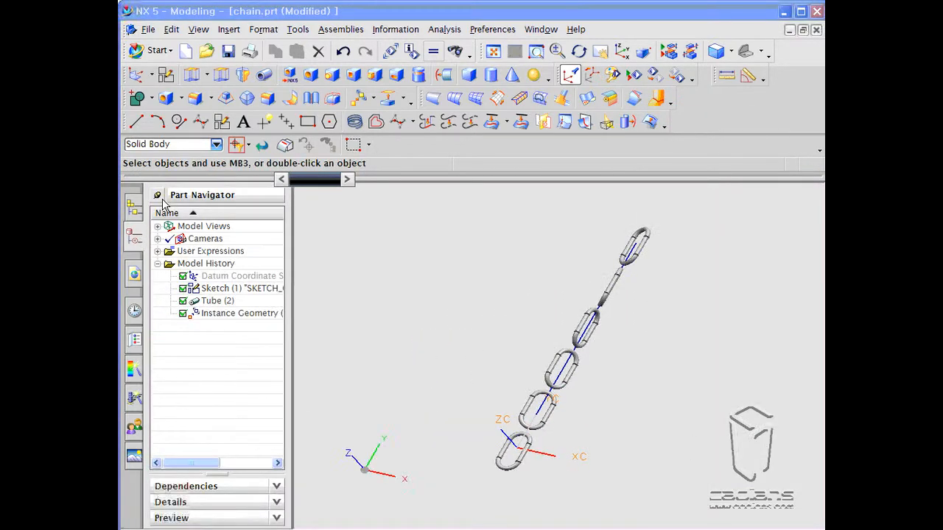
double_click(220, 313)
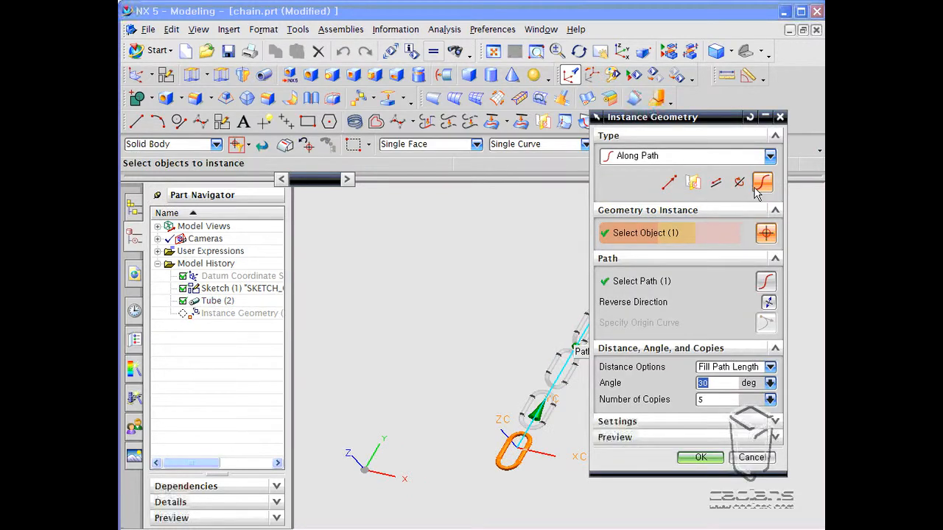
drag(730, 116, 404, 145)
double_click(384, 429)
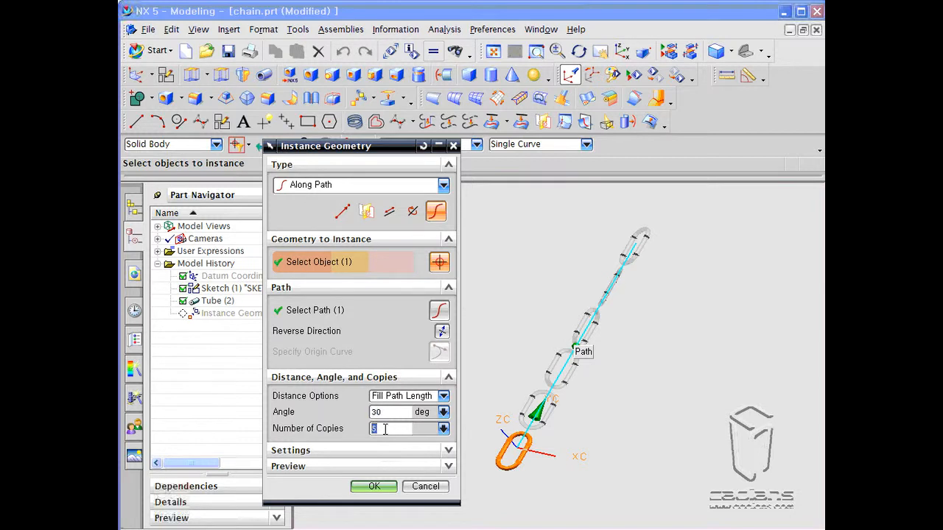
text(7)
key(Return)
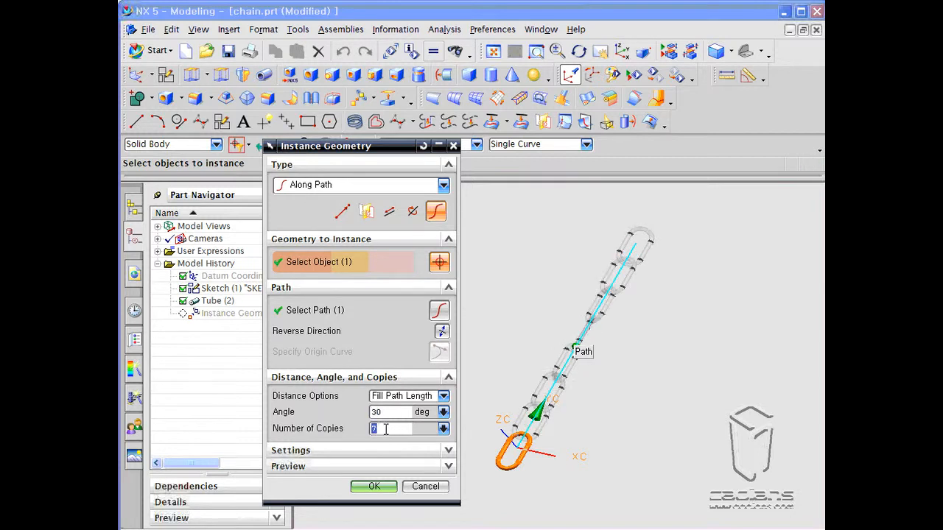
click(382, 413)
text(90)
key(Return)
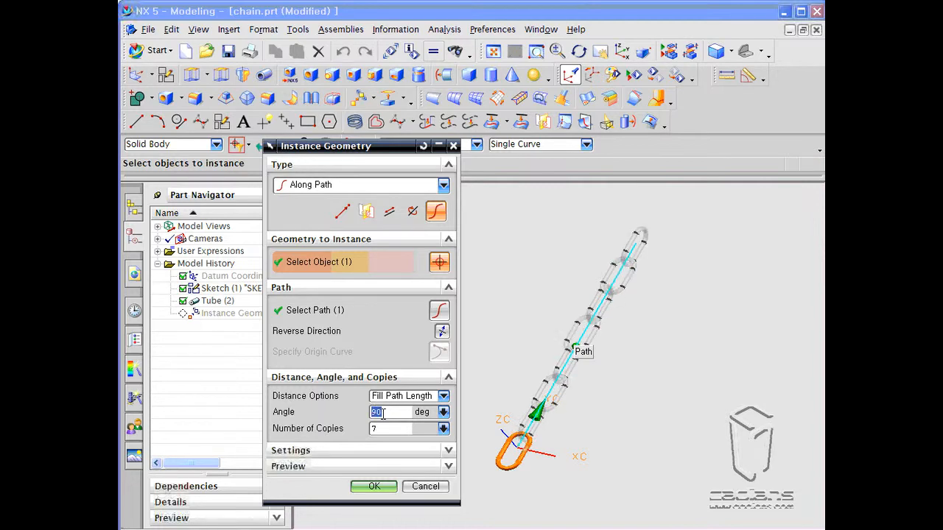
click(373, 486)
- Delete the Instance Geometry feature from the model history
middle_drag(609, 378, 608, 415)
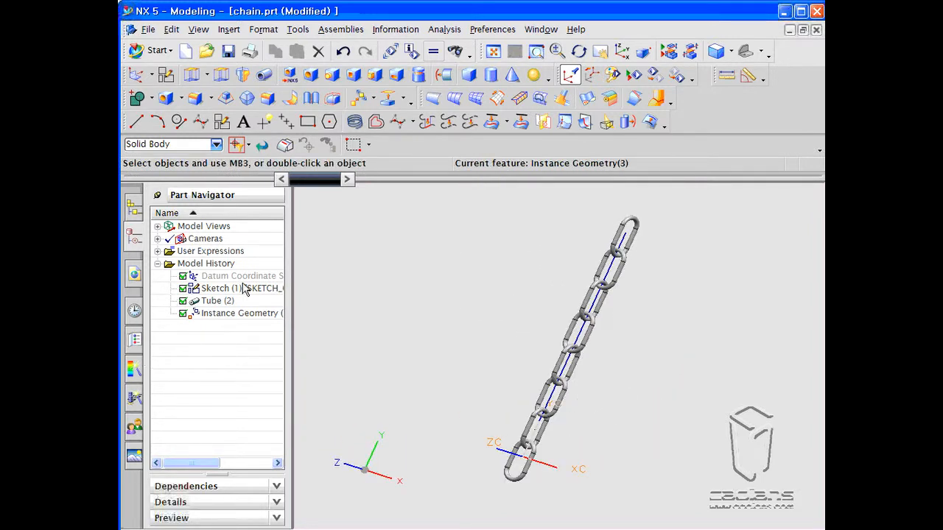
right_click(234, 313)
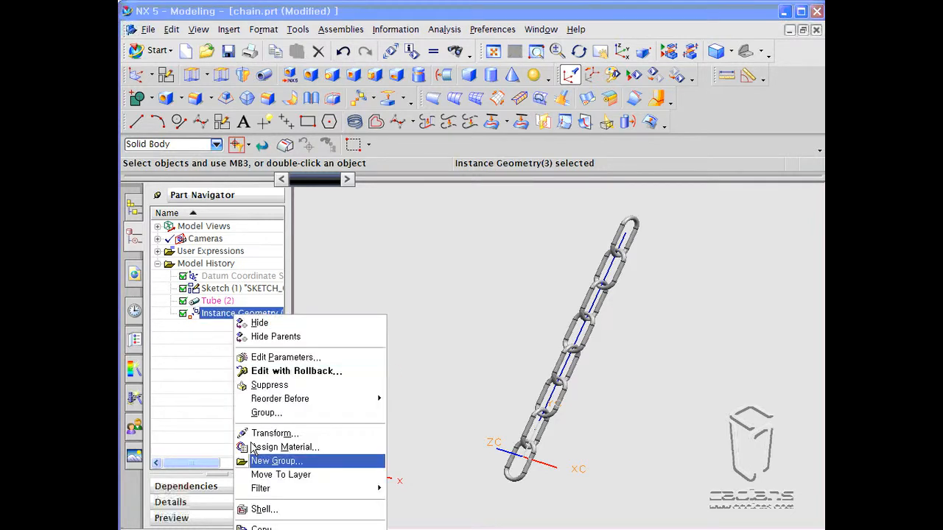
click(508, 476)
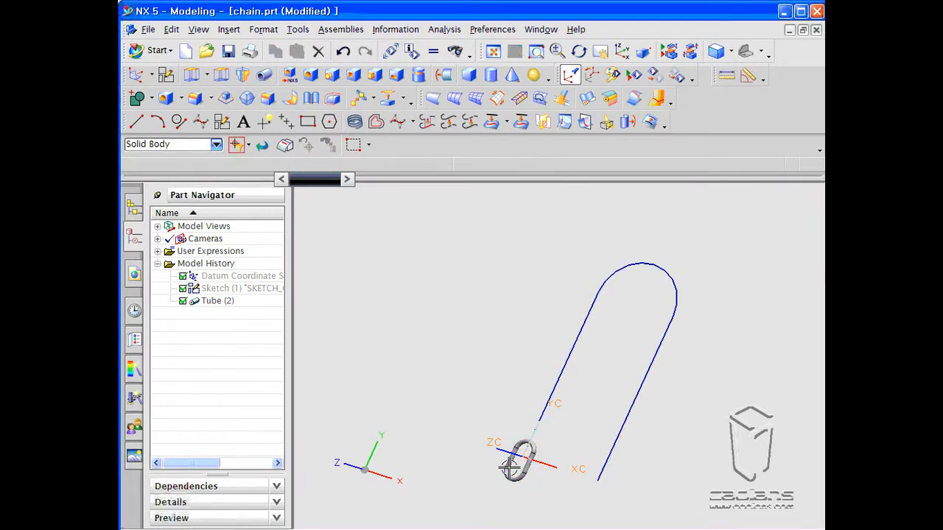
- Start Instance Geometry of type Along Path and select the chain link as the geometry to instance
middle_drag(554, 472, 583, 446)
shift+middle_drag(620, 375, 577, 371)
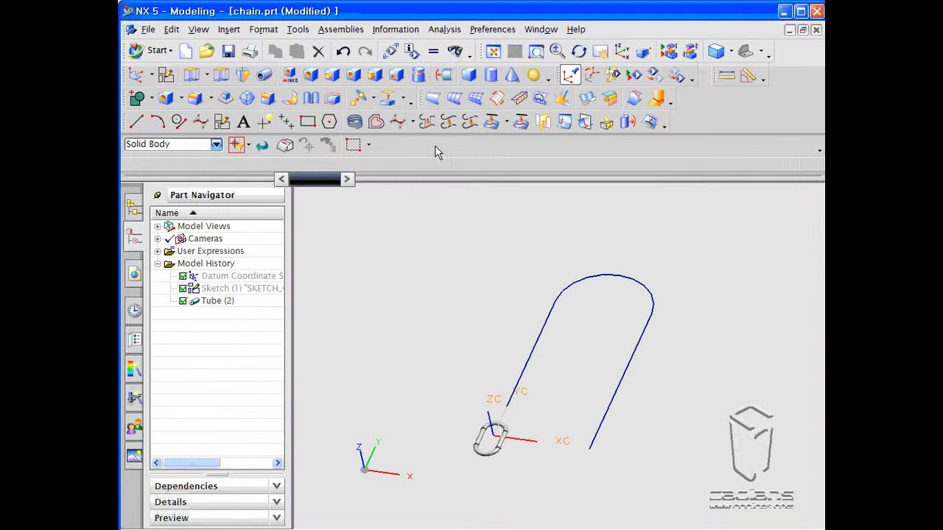
click(358, 103)
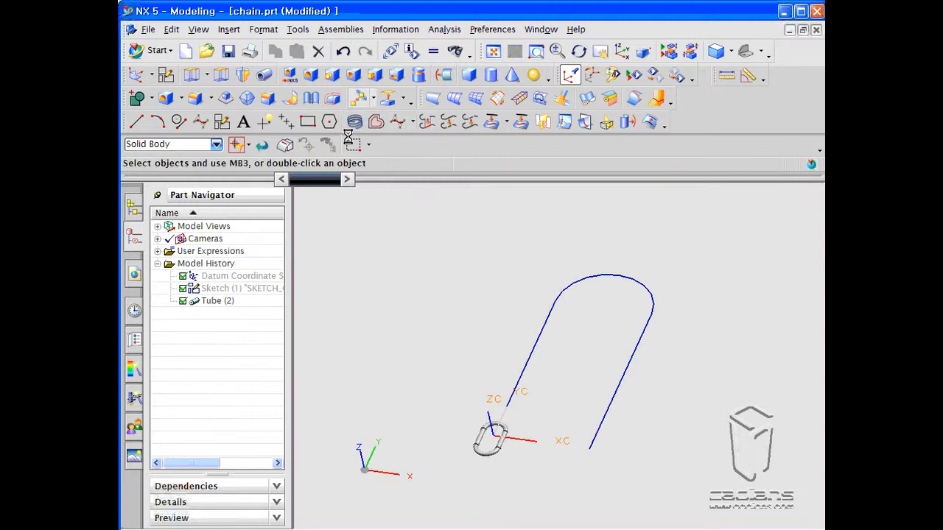
drag(344, 151, 301, 129)
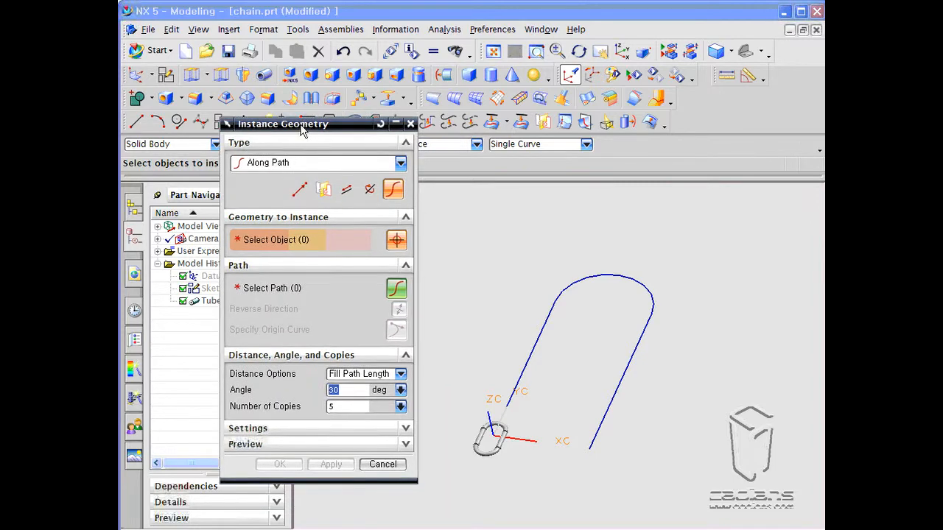
mouse_move(315, 127)
mouse_down()
mouse_move(268, 110)
mouse_move(321, 150)
mouse_move(326, 138)
mouse_up()
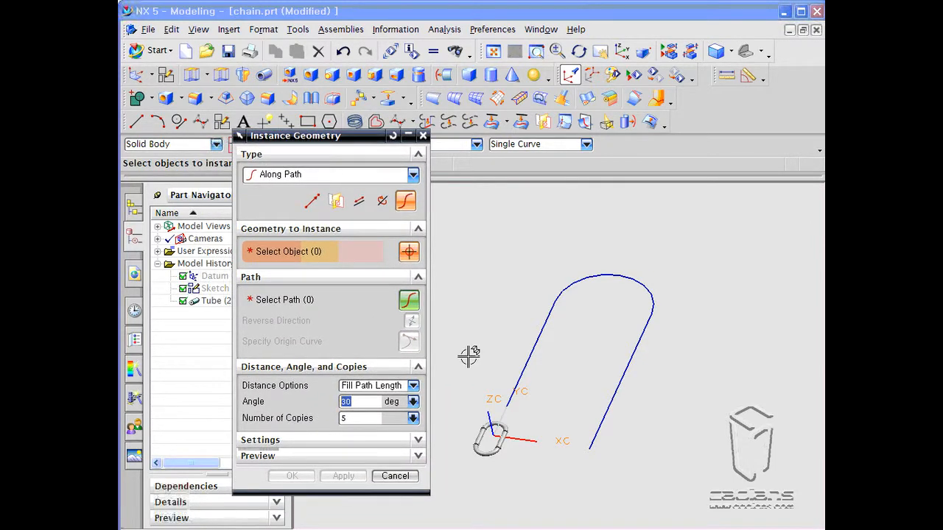
click(476, 435)
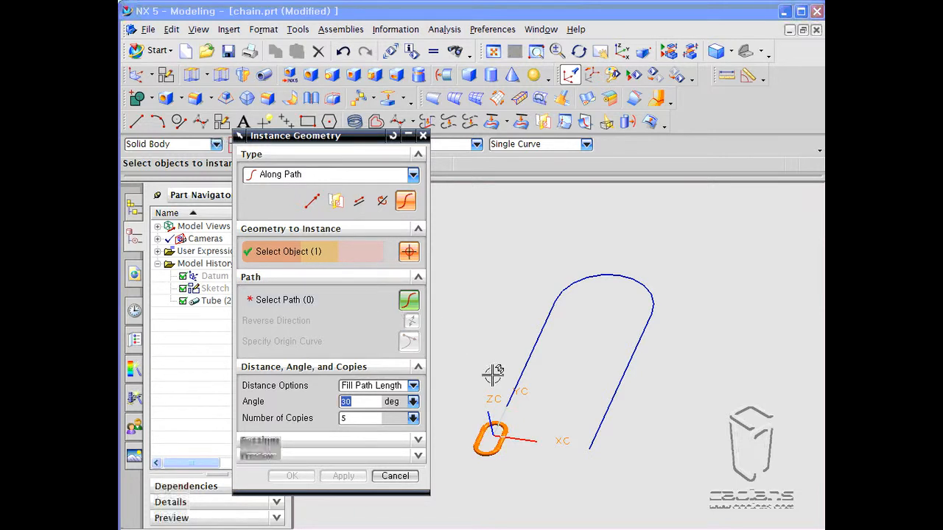
middle_click(486, 339)
- Select the vertical line, the arc and the second line as the path
click(530, 366)
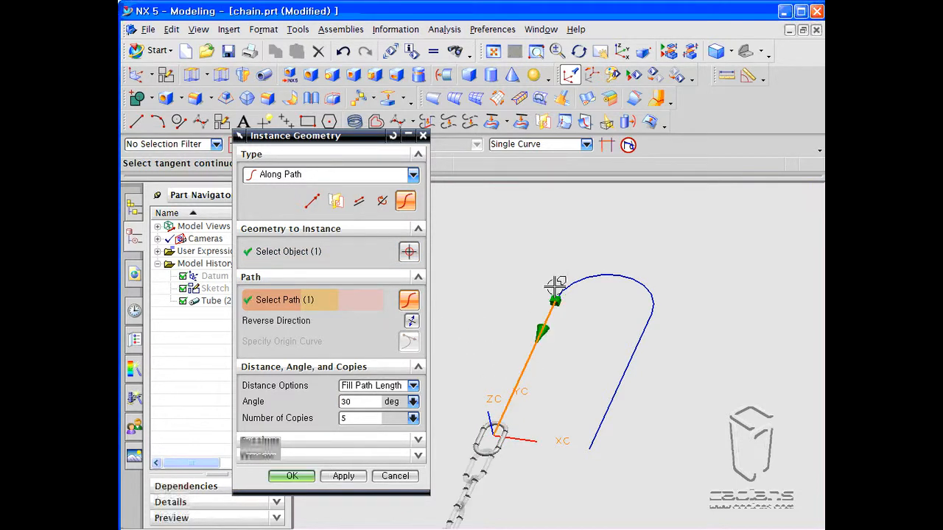
click(635, 283)
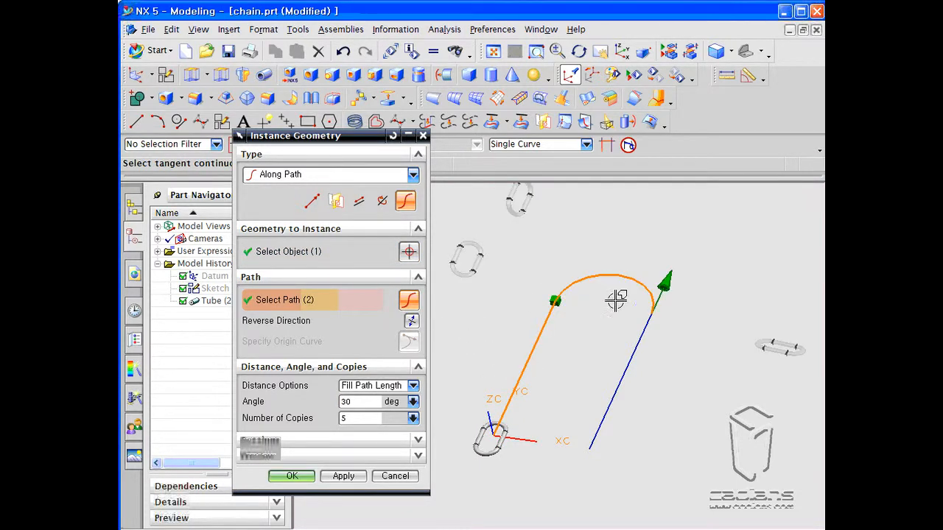
click(635, 346)
middle_drag(626, 453, 631, 415)
- Set the instance angle to 0 deg, keeping the distance option at Fill Path Length
double_click(365, 402)
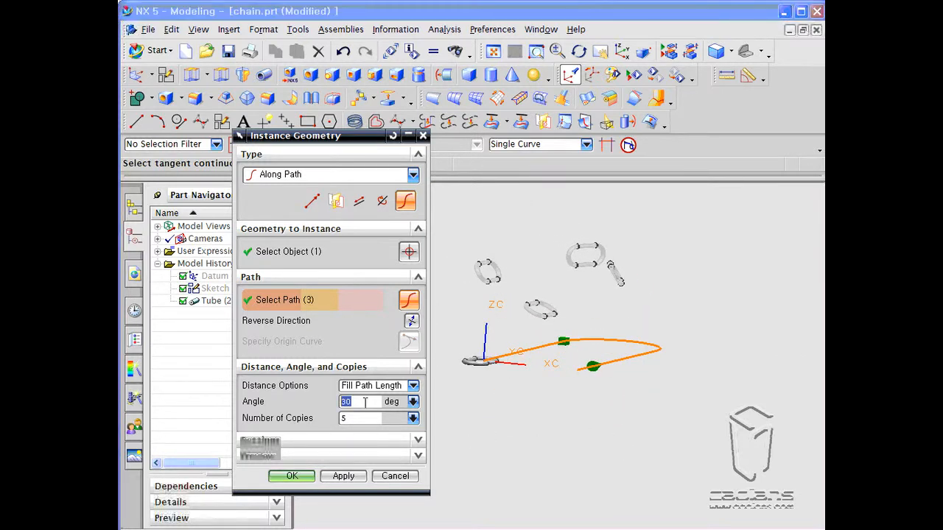
key(Return)
middle_drag(576, 383, 563, 434)
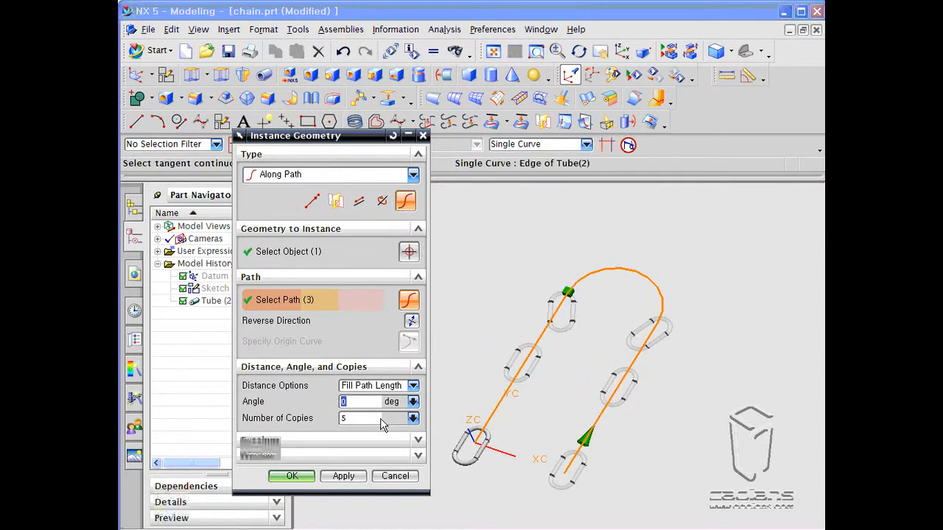
click(409, 386)
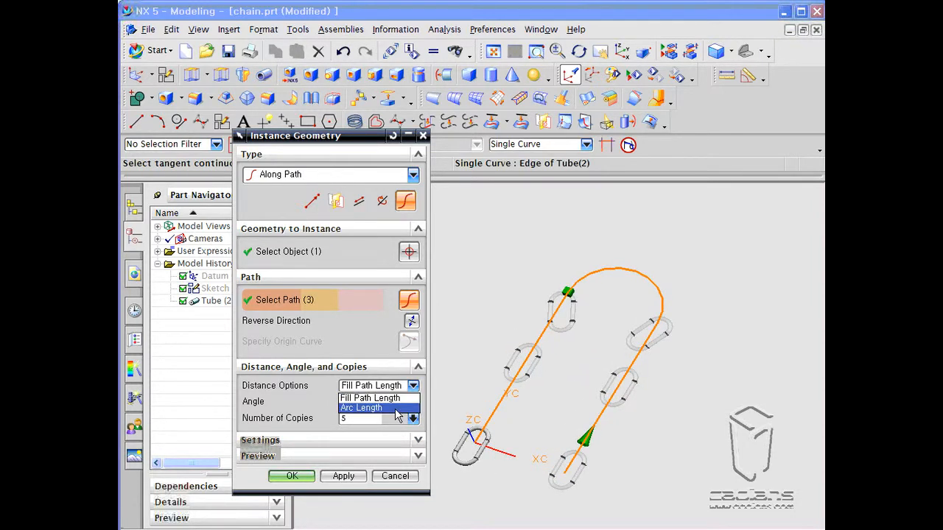
click(394, 399)
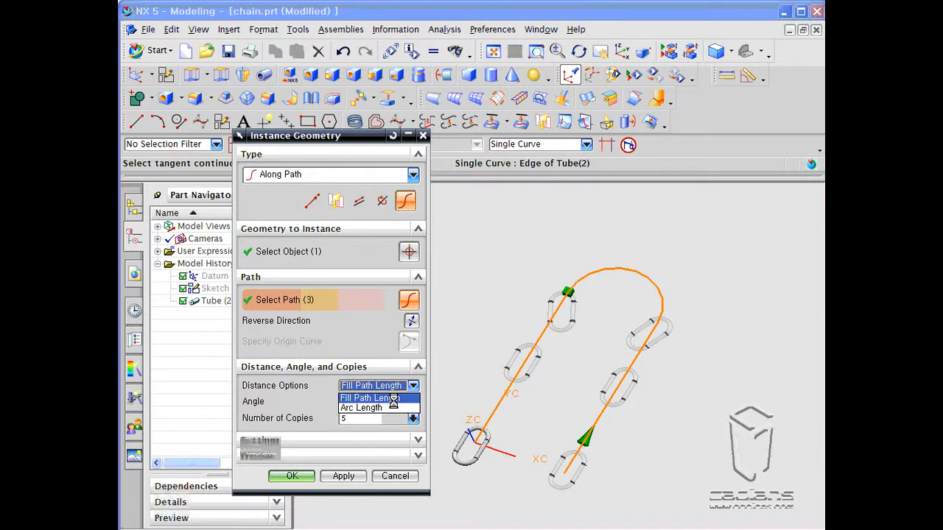
- Set the number of copies to 15
middle_drag(499, 461, 551, 435)
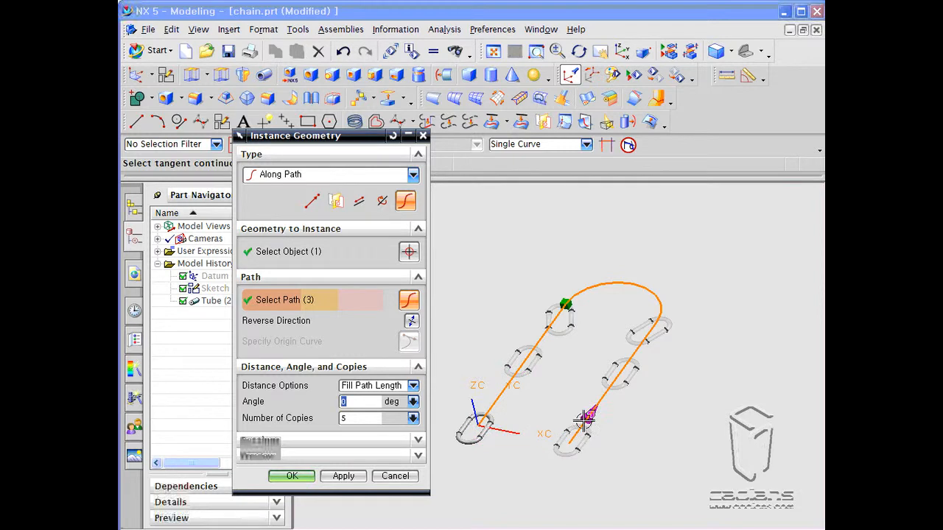
middle_drag(528, 476, 498, 442)
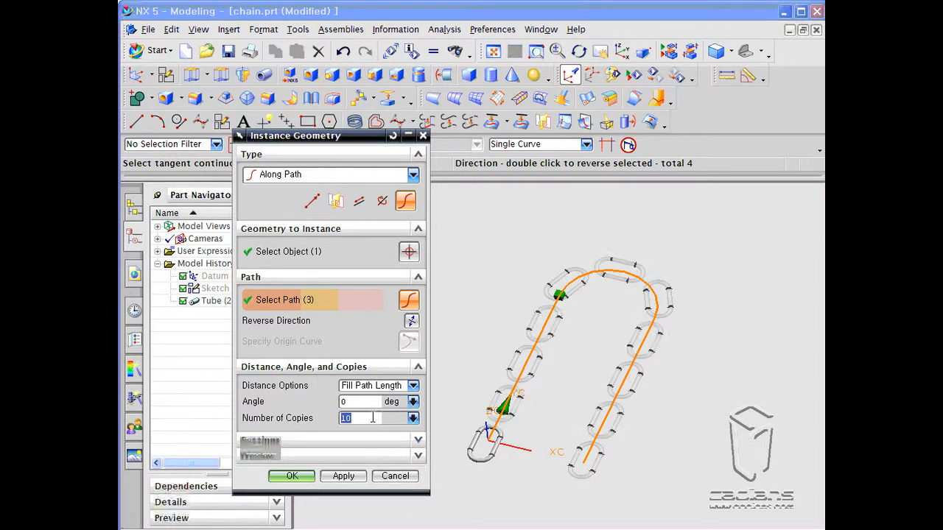
key(Return)
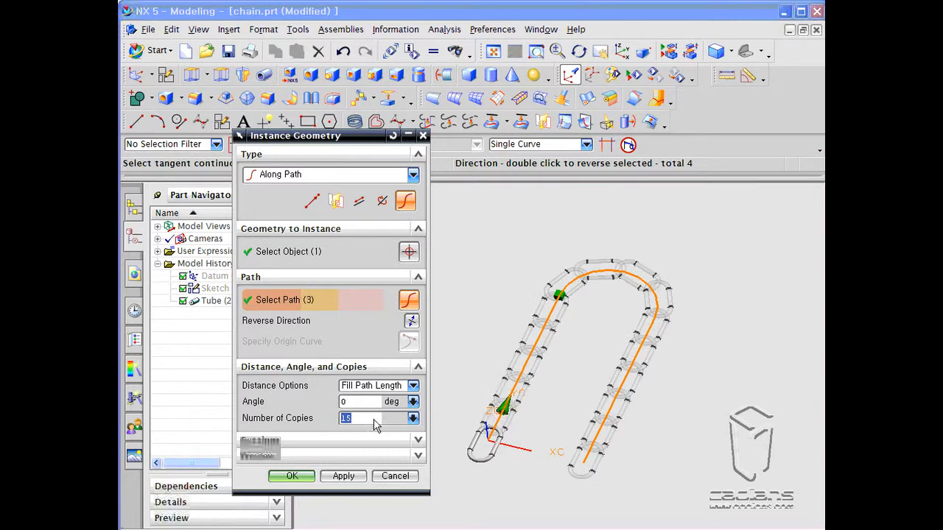
- Set the angle to 90 deg and confirm the Along Path instance
middle_drag(432, 459, 524, 398)
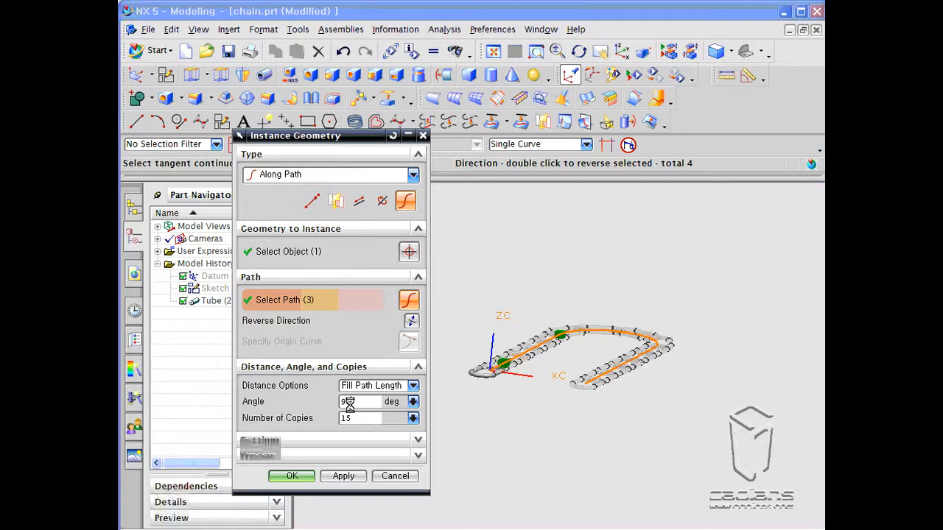
middle_drag(512, 426, 516, 471)
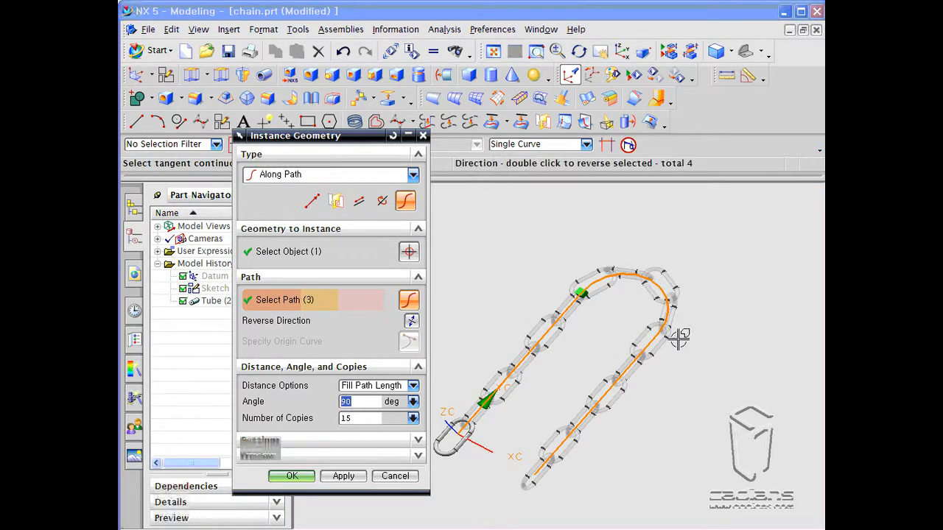
click(293, 475)
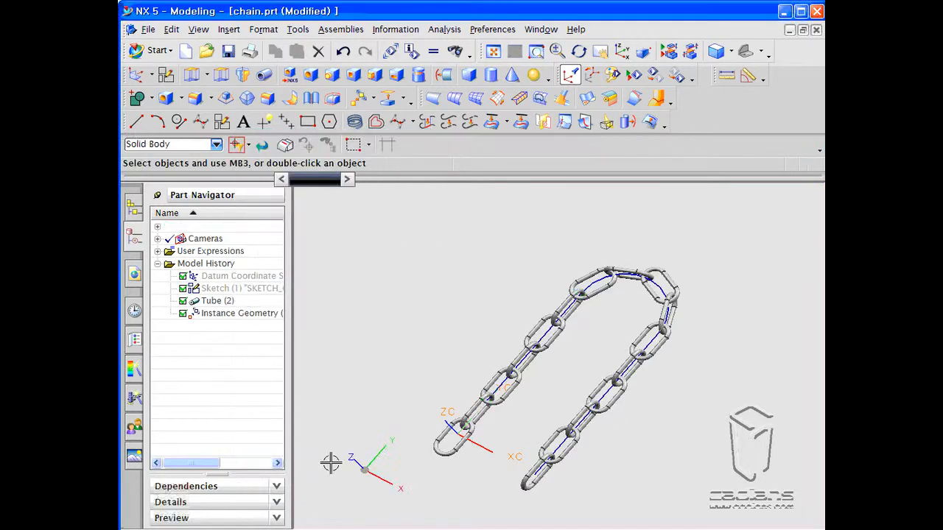
- Orbit and zoom around the finished chain to inspect it from several viewpoints
middle_drag(519, 450, 675, 428)
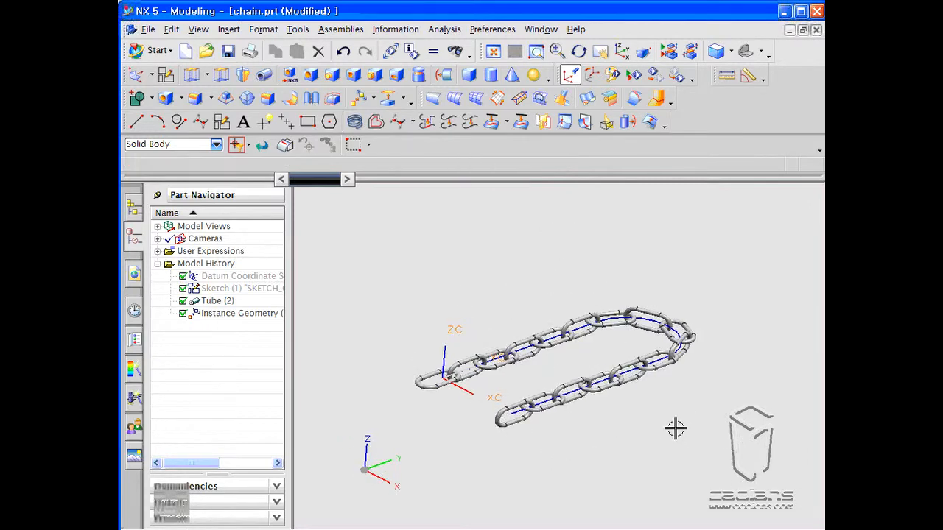
scroll(663, 397, up, 3)
mouse_move(665, 376)
middle_down()
mouse_move(641, 343)
mouse_move(632, 372)
mouse_move(653, 377)
middle_up()
scroll(629, 328, down, 2)
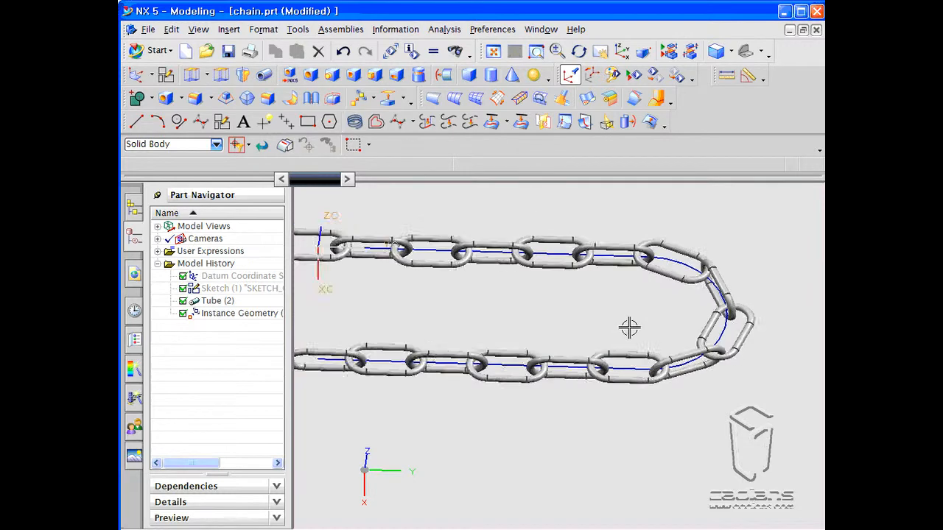
middle_drag(539, 324, 581, 352)
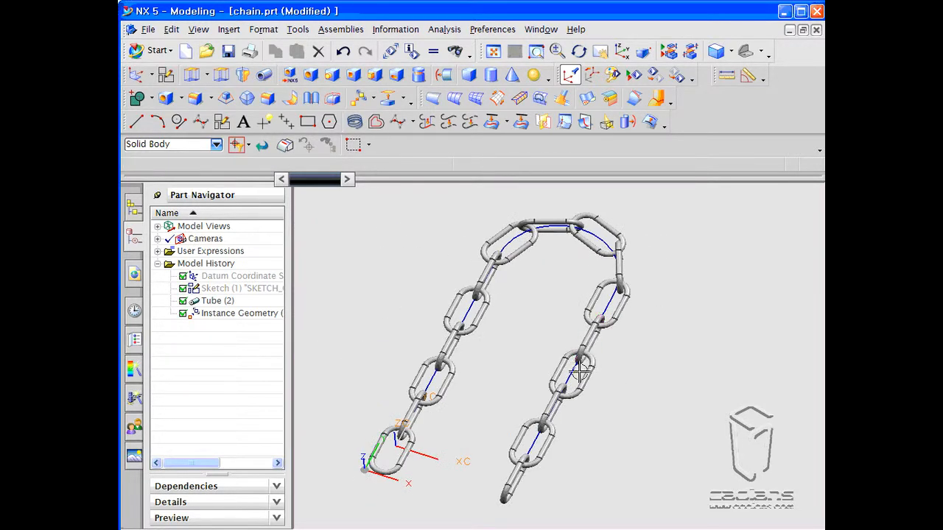
middle_drag(599, 456, 585, 439)
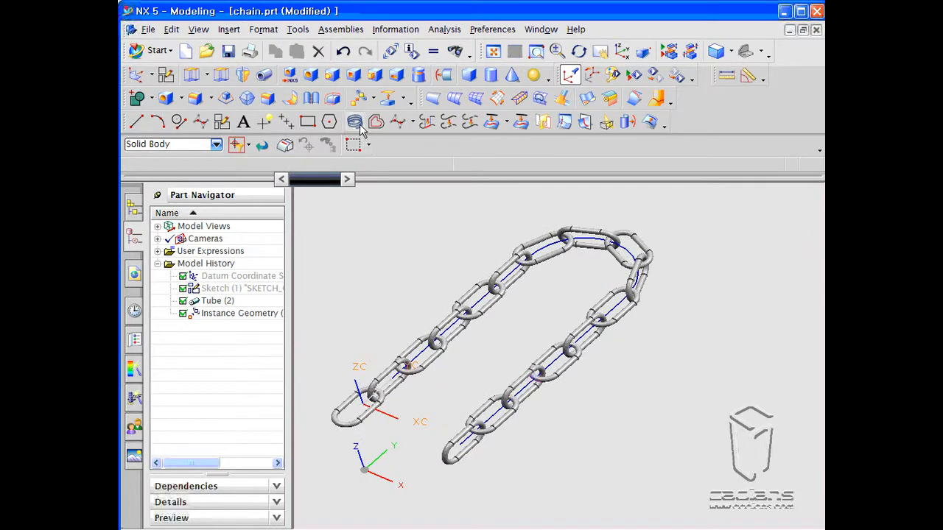
- Open the Instance Geometry dialog again for another Along Path instance
click(357, 101)
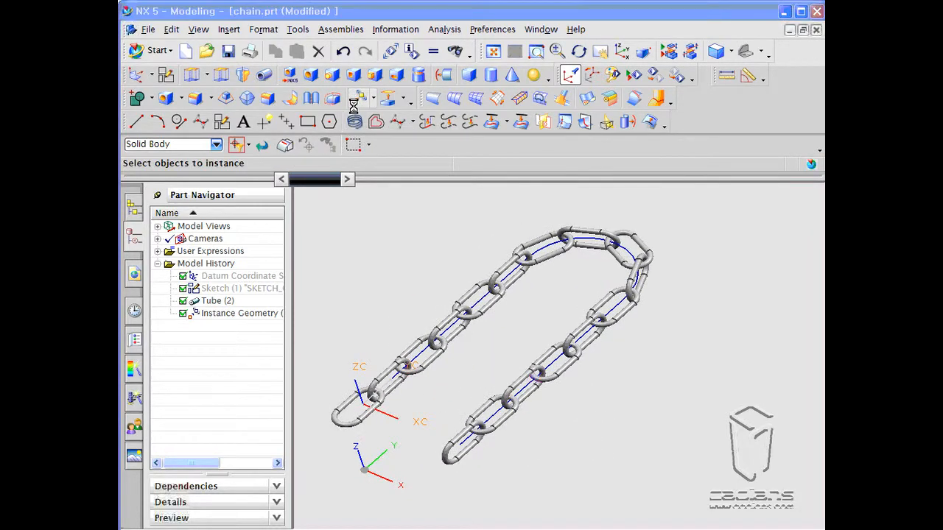
drag(373, 139, 334, 125)
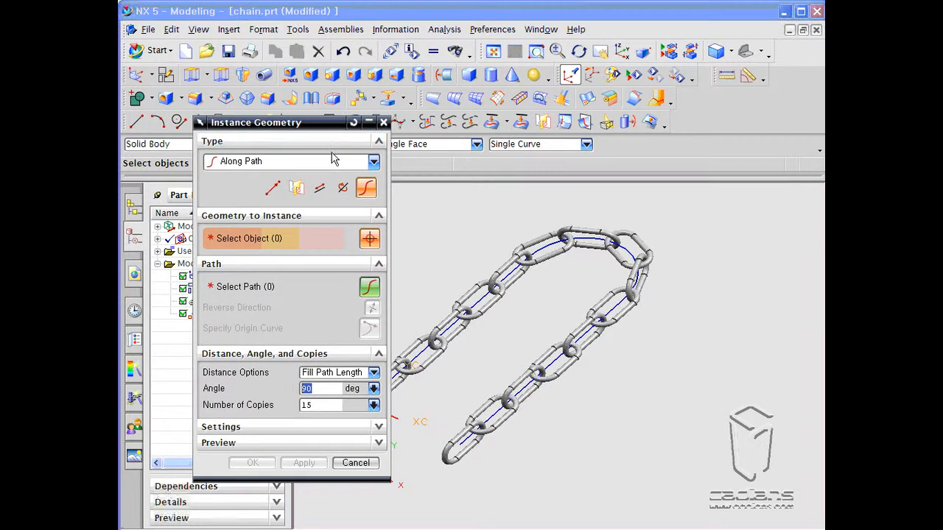
shift+middle_drag(446, 282, 493, 269)
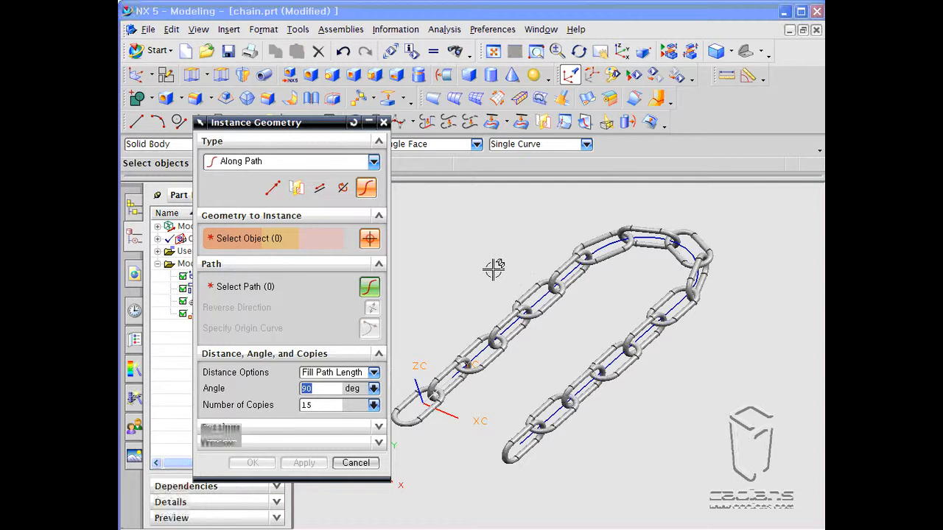